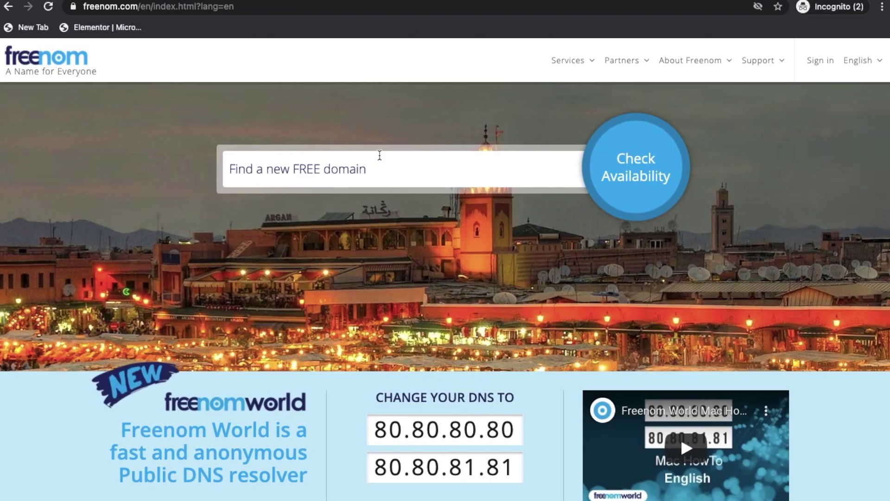
Load freenom.com and check whether testdomain1 is available
click(134, 6)
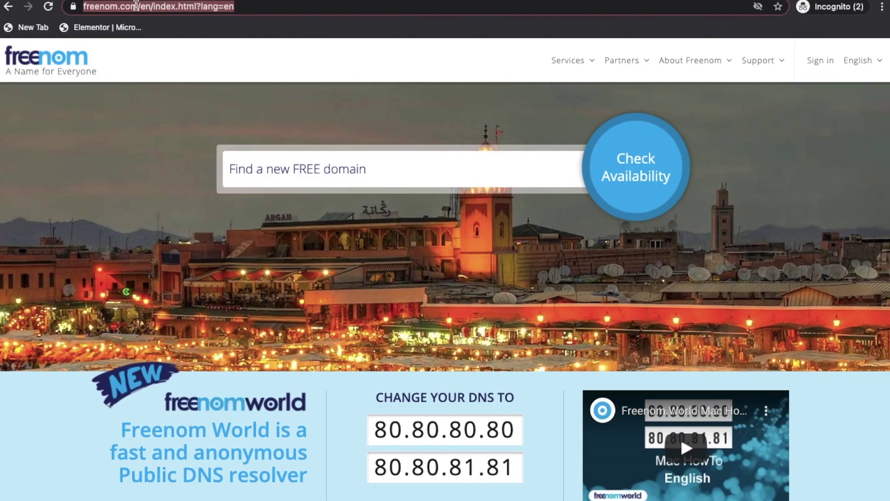
text(freenom.com)
key(Return)
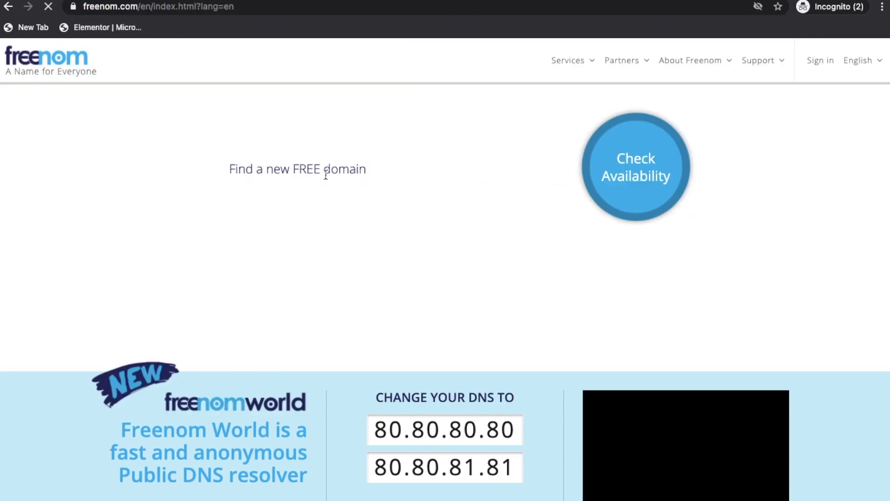
click(326, 175)
text(test)
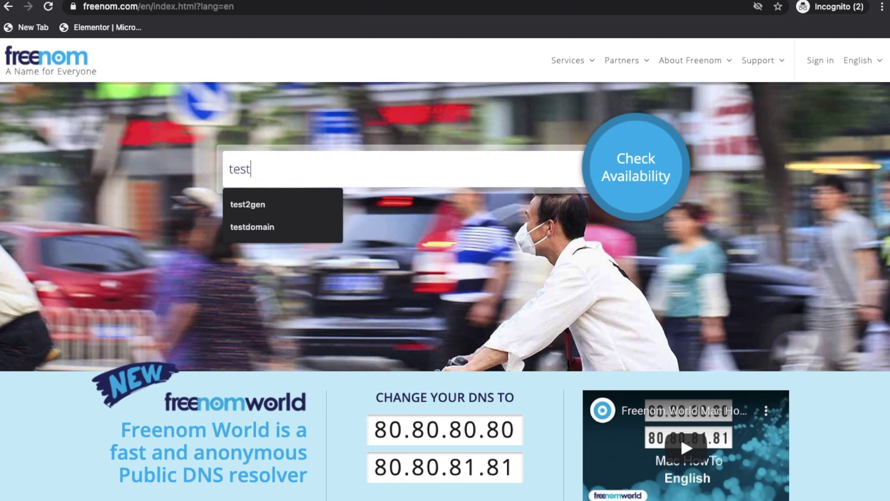
text(domain1)
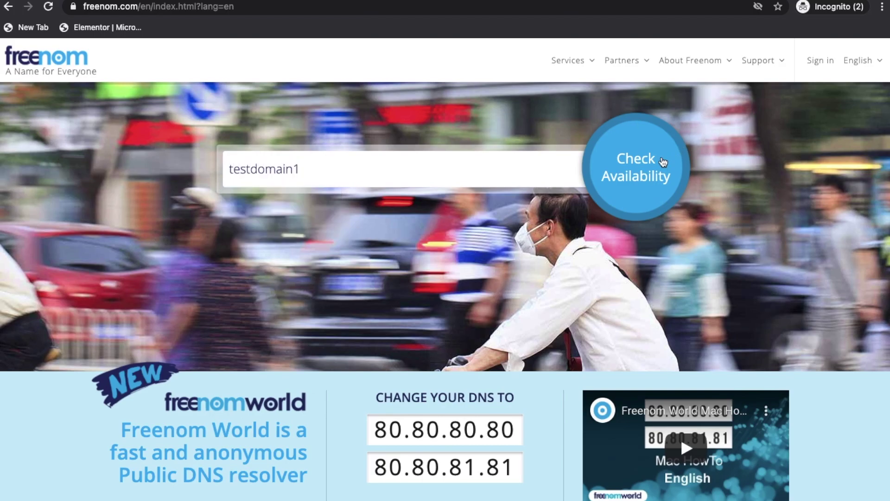
click(663, 161)
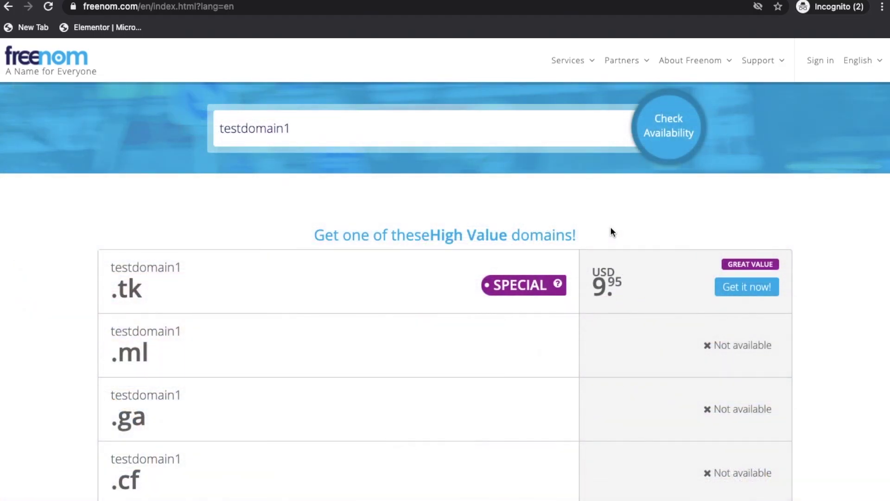
scroll(613, 232, down, 3)
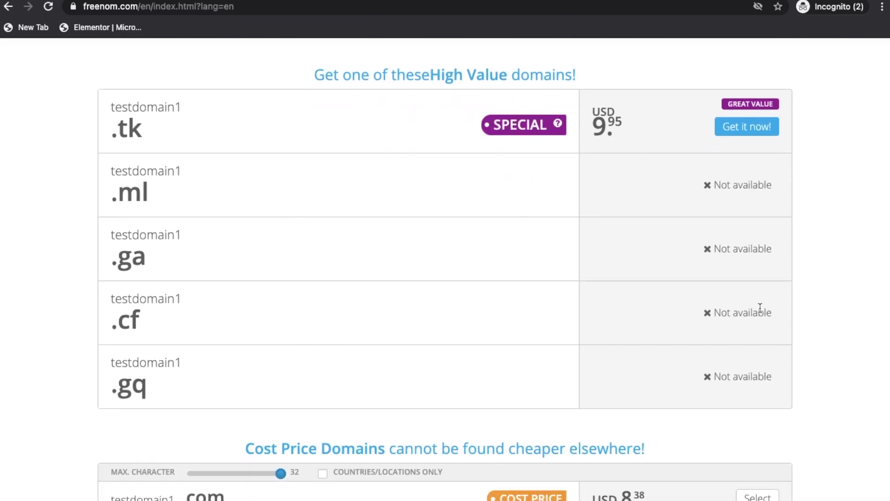
scroll(473, 221, up, 3)
Search testdomainn1 instead, claim the free testdomainn1.cf, and proceed to checkout
click(373, 135)
key(super+a)
key(BackSpace)
text(testdomain)
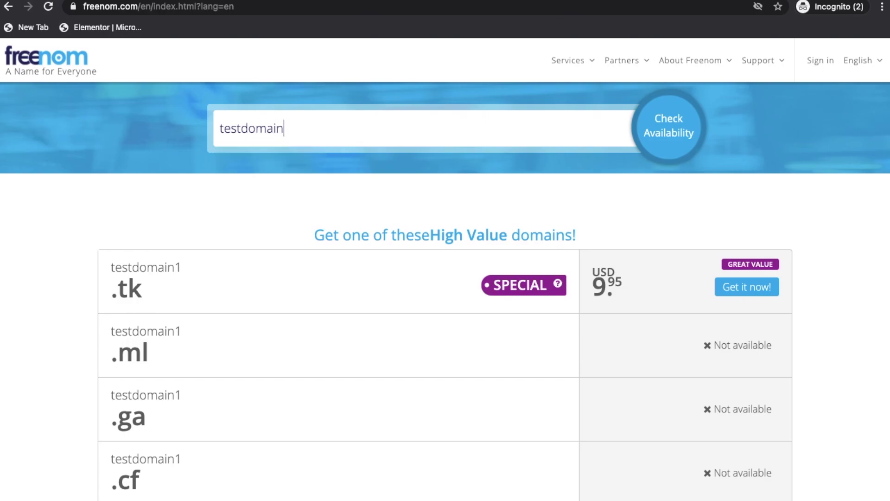
text(n1)
click(687, 121)
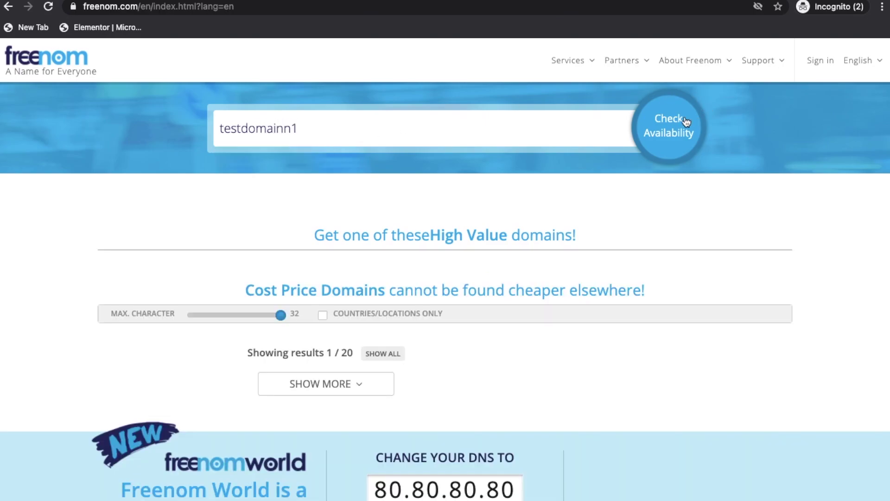
scroll(669, 307, down, 5)
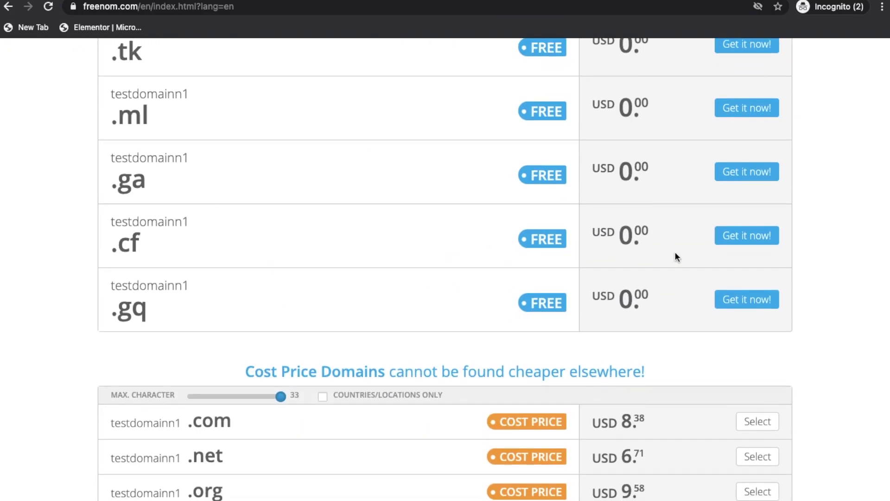
click(744, 237)
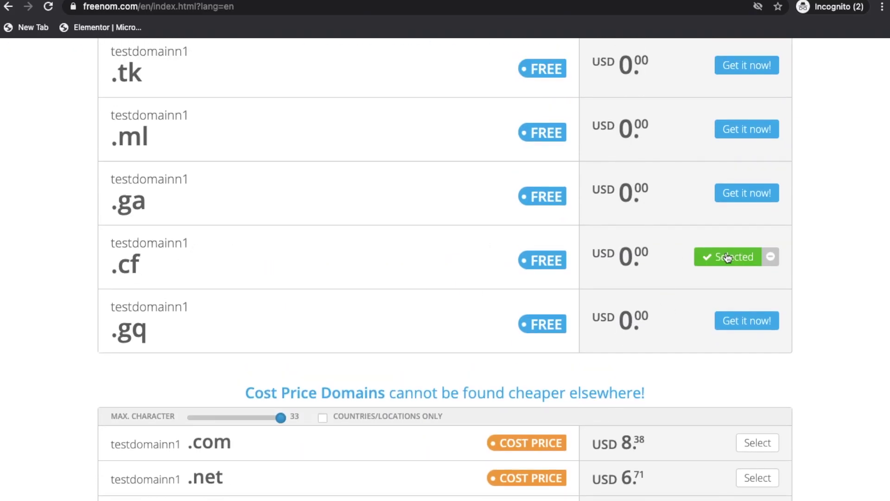
scroll(760, 166, up, 5)
click(751, 211)
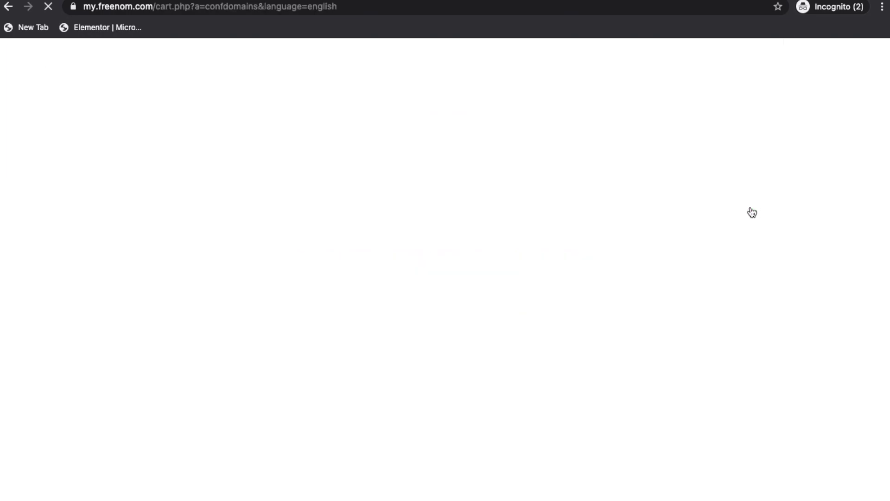
Set testdomainn1.cf to 12 Months @ FREE, continue to Review & Checkout, and open a new tab
scroll(769, 168, down, 2)
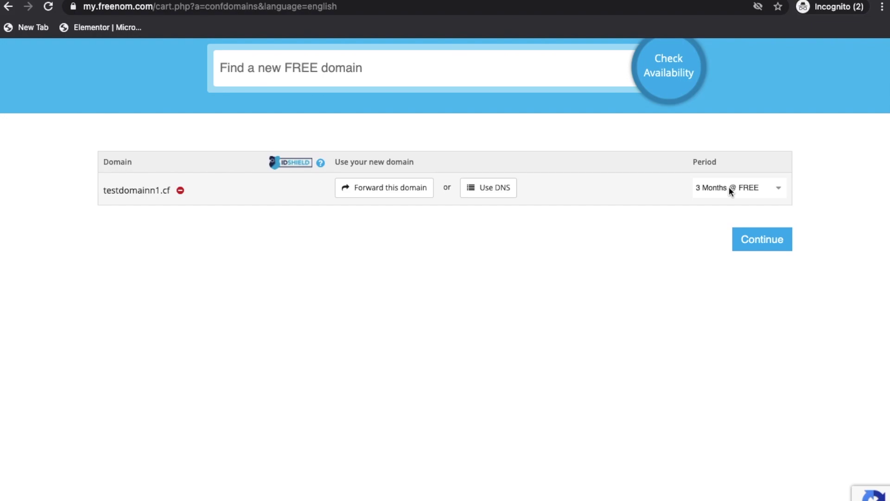
click(730, 190)
click(726, 303)
click(760, 238)
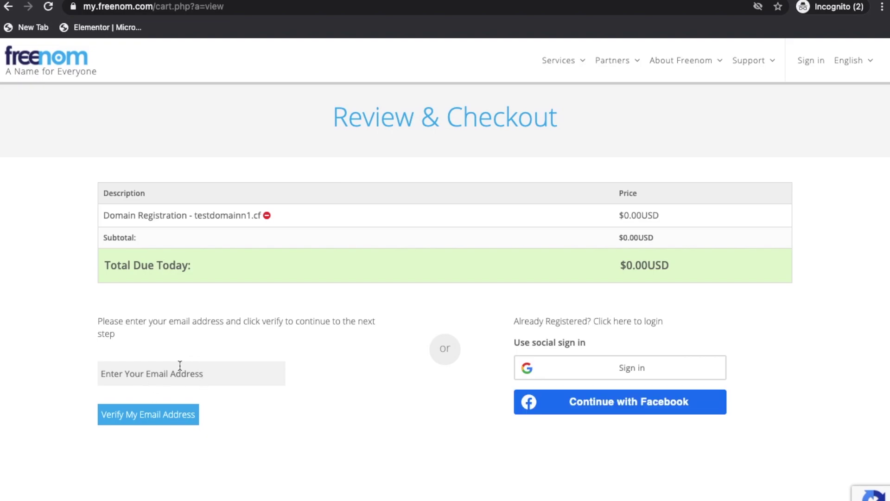
key(ctrl+t)
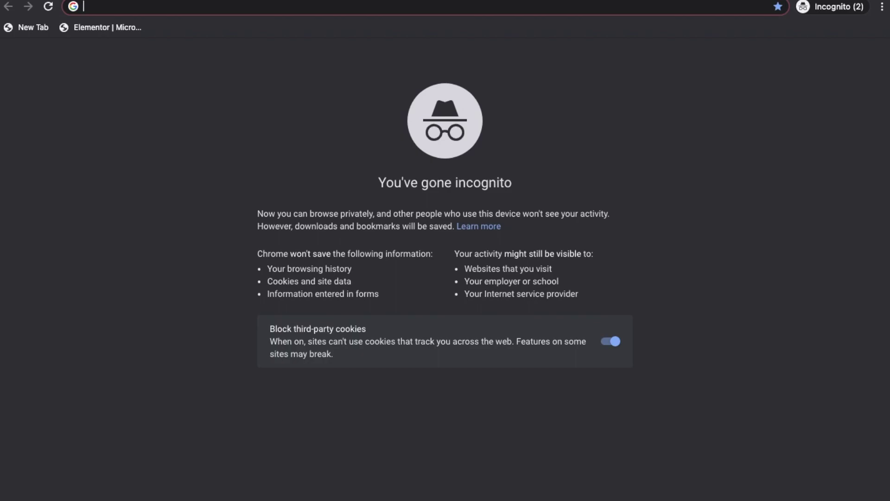
Open temp-mail.org and submit its disposable address for Freenom's checkout email verification
text(t)
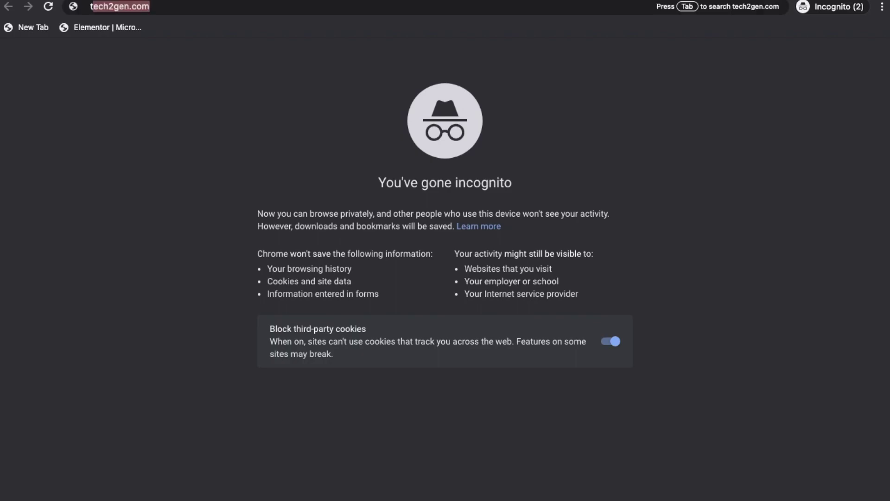
text(emp mail)
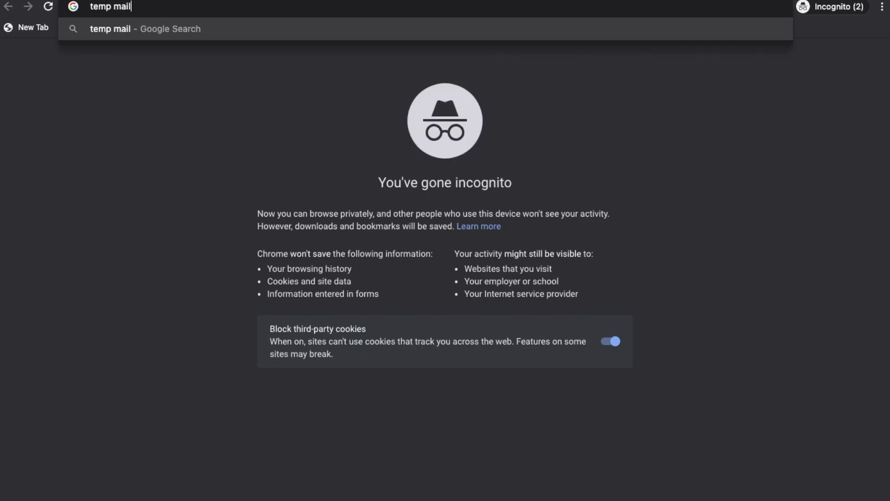
key(Return)
click(180, 169)
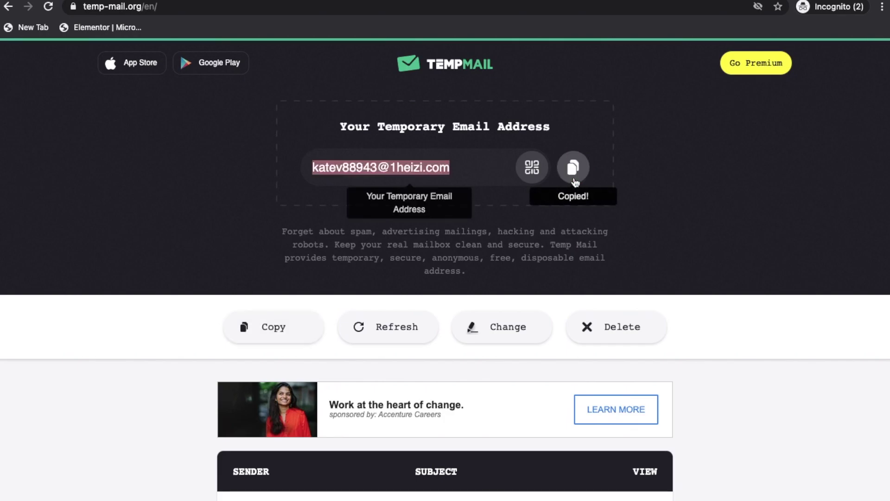
key(super+grave)
click(186, 385)
key(super+v)
click(166, 417)
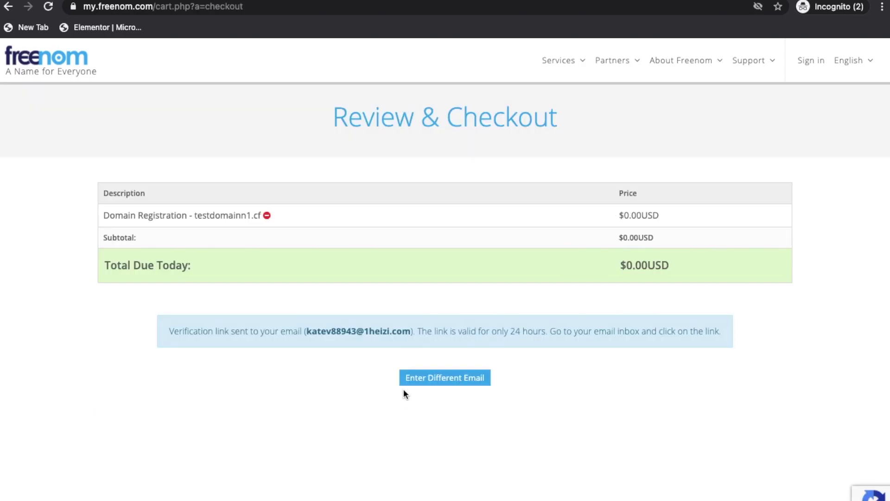
Refresh the Temp Mail inbox, open Freenom's verification email and follow its link
key(super+grave)
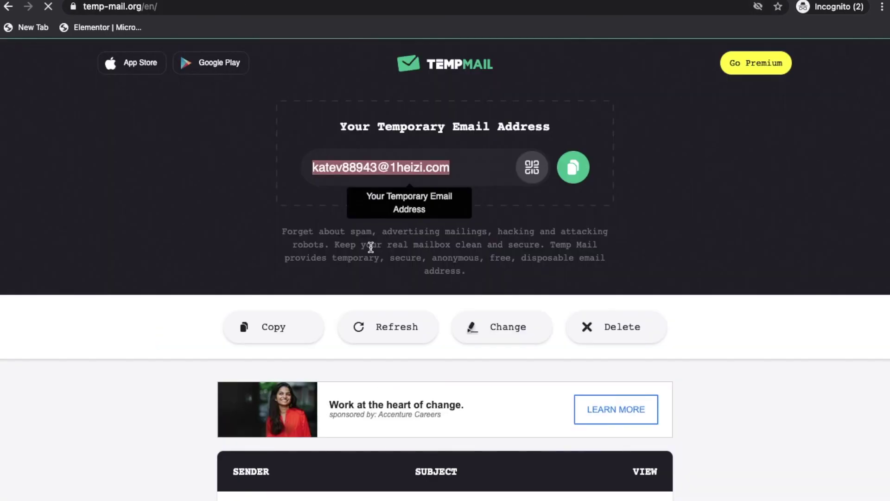
scroll(149, 276, down, 3)
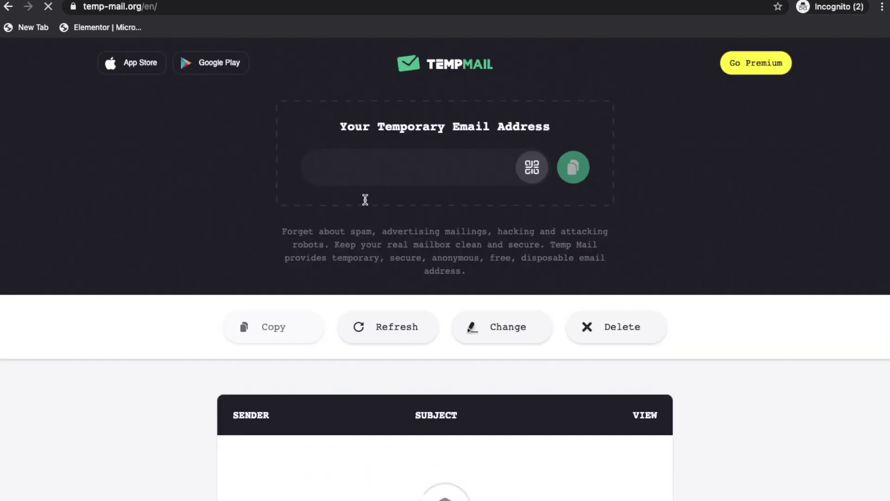
scroll(357, 209, down, 6)
scroll(370, 140, up, 2)
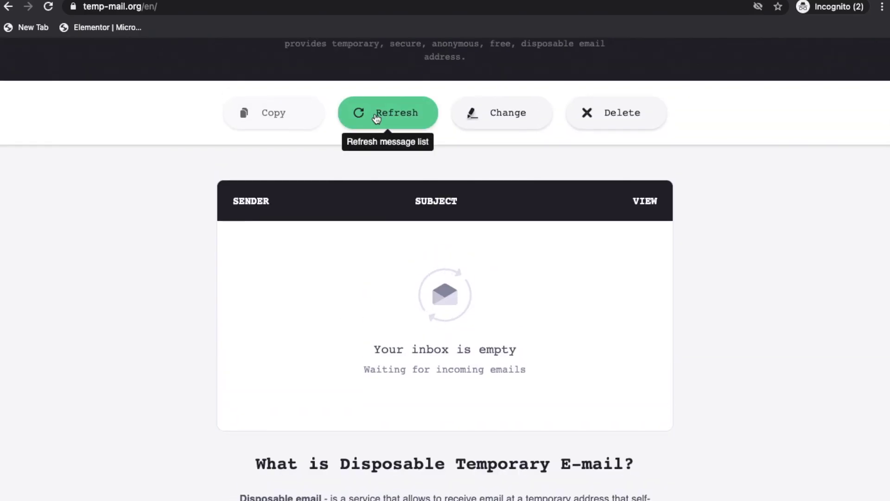
click(375, 120)
scroll(362, 218, down, 2)
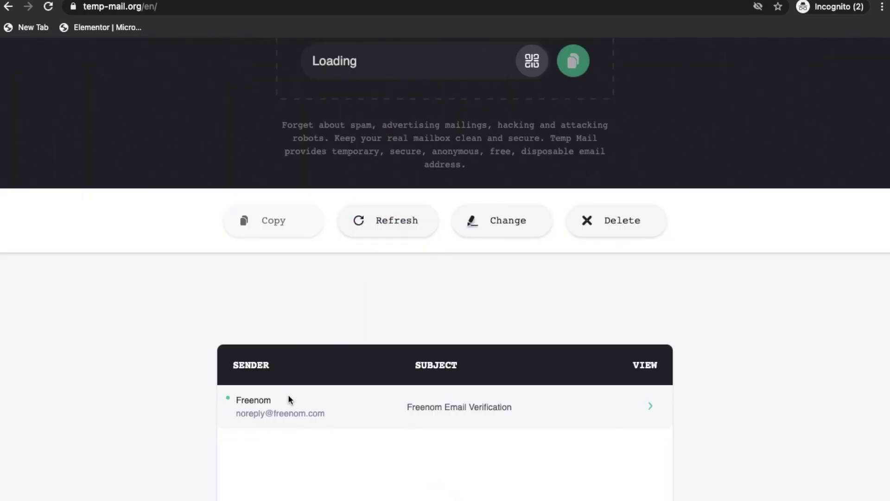
scroll(520, 300, down, 2)
click(504, 315)
scroll(504, 317, down, 5)
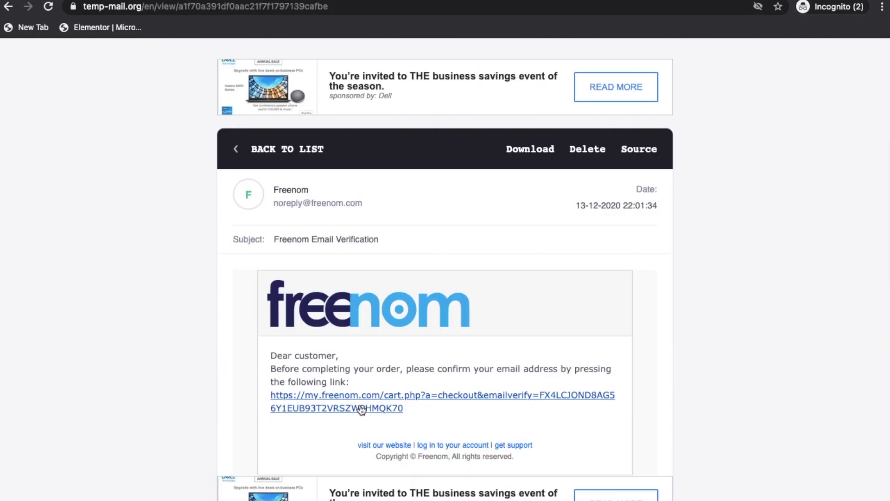
click(344, 397)
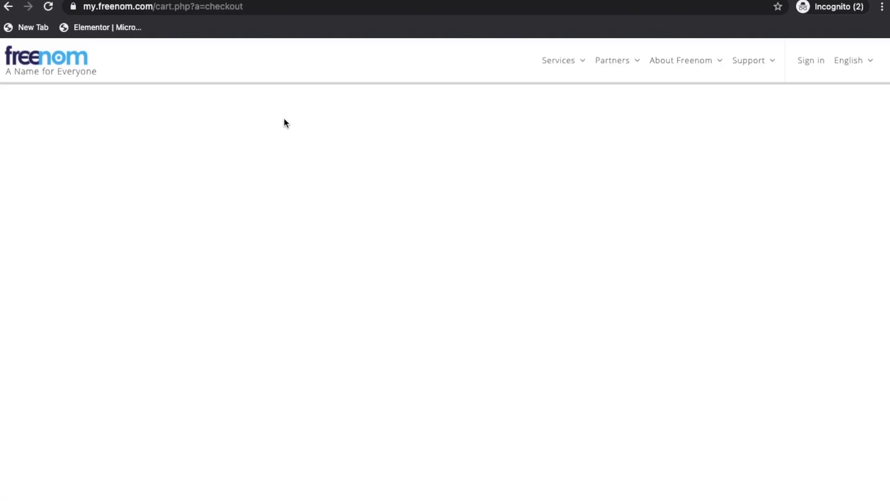
Fill in first and last name, street address, zip code and country India on the checkout form
scroll(284, 123, down, 3)
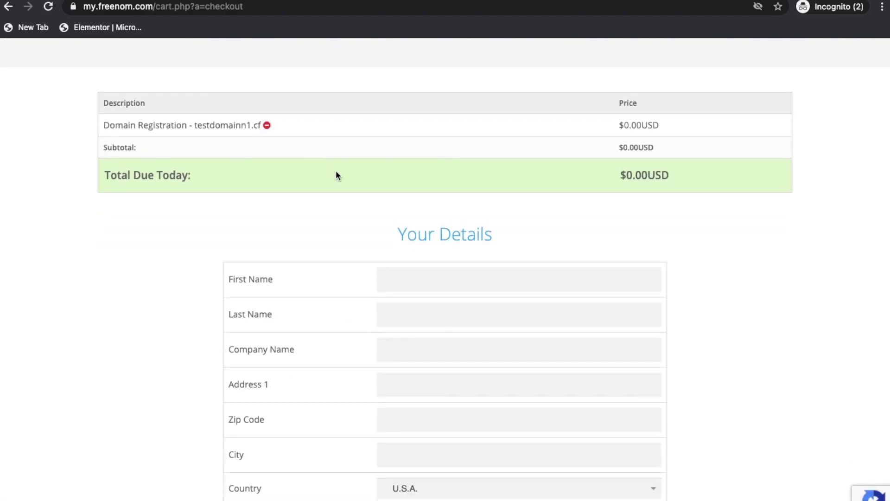
scroll(336, 171, down, 4)
click(420, 159)
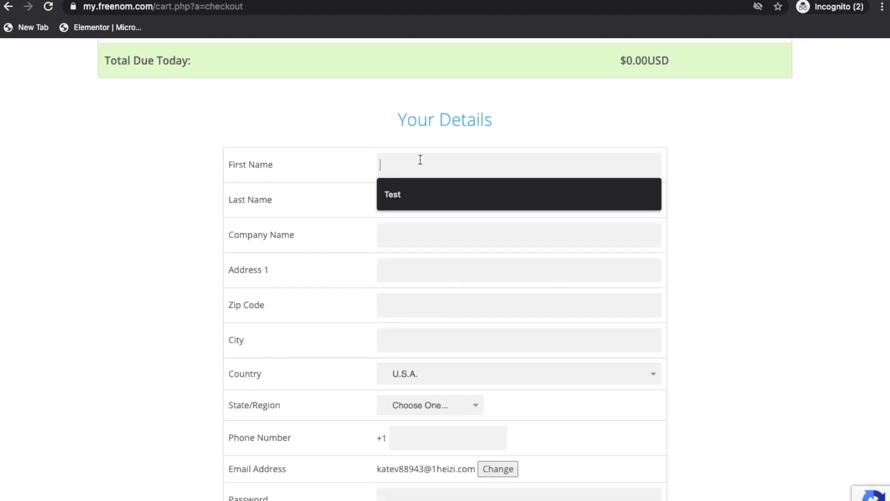
key(Down)
key(Return)
key(Tab)
key(Down)
key(Down)
key(Return)
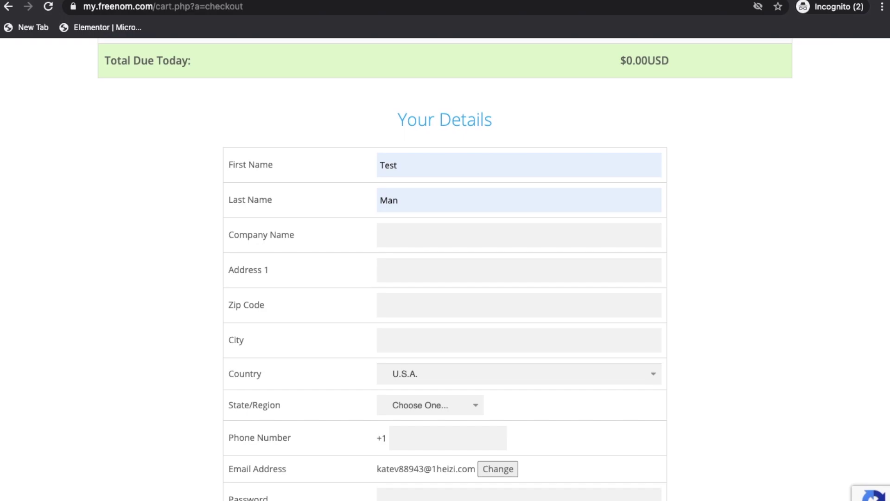
text(TEst)
key(Down)
key(Tab)
text(1001)
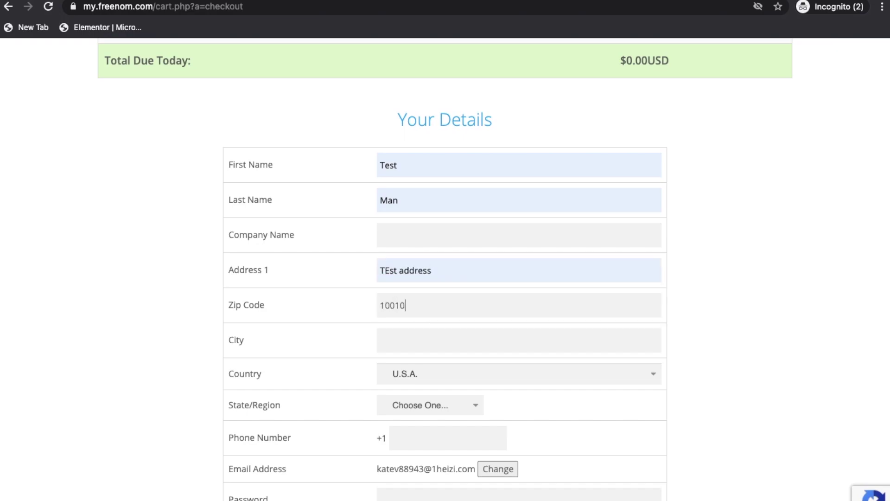
text(Delhi)
key(Tab)
text(India)
Choose Delhi as the state/region and enter the phone number
click(450, 437)
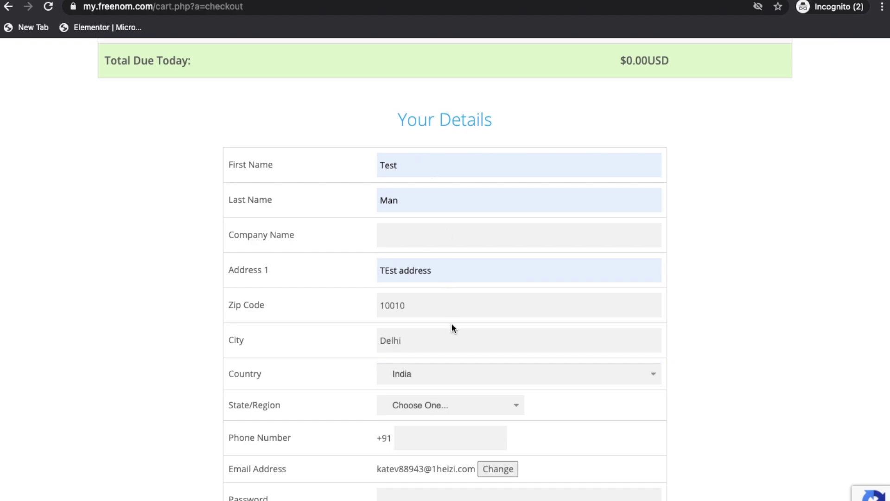
click(468, 404)
text(Delhi)
key(Return)
click(441, 439)
Enter and confirm the account password, accept the Terms & Conditions, and complete the order
scroll(430, 453, down, 3)
click(482, 336)
text(•••••••)
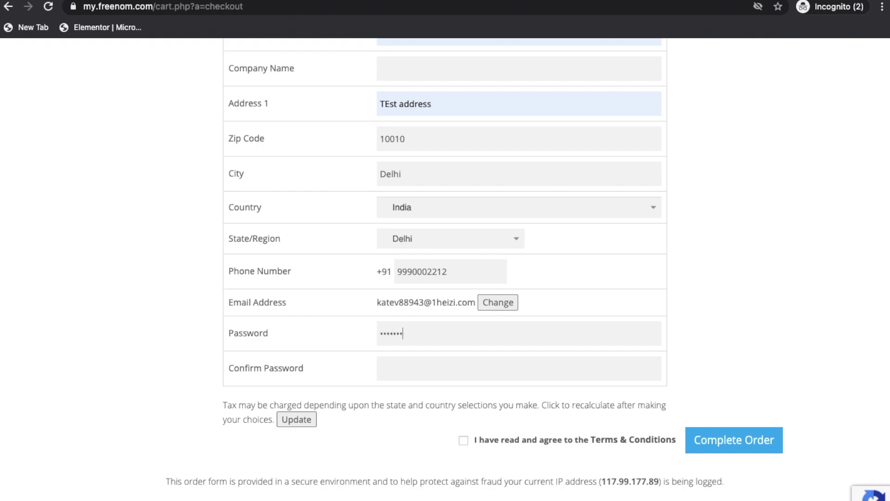
text(••••••••)
key(ctrl+a)
text(••••••••••)
click(463, 440)
click(727, 439)
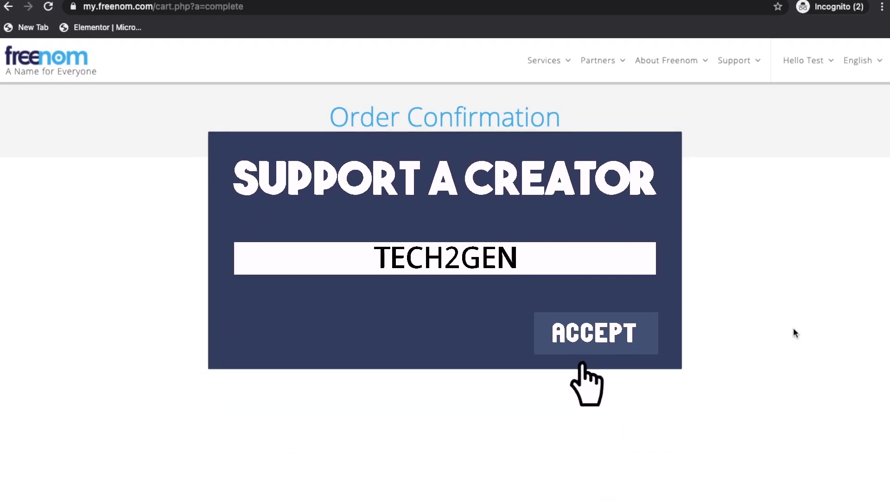
Go to Services > My Domains to see testdomainn1.cf listed as Active, then open a new tab
mouse_move(557, 67)
click(579, 123)
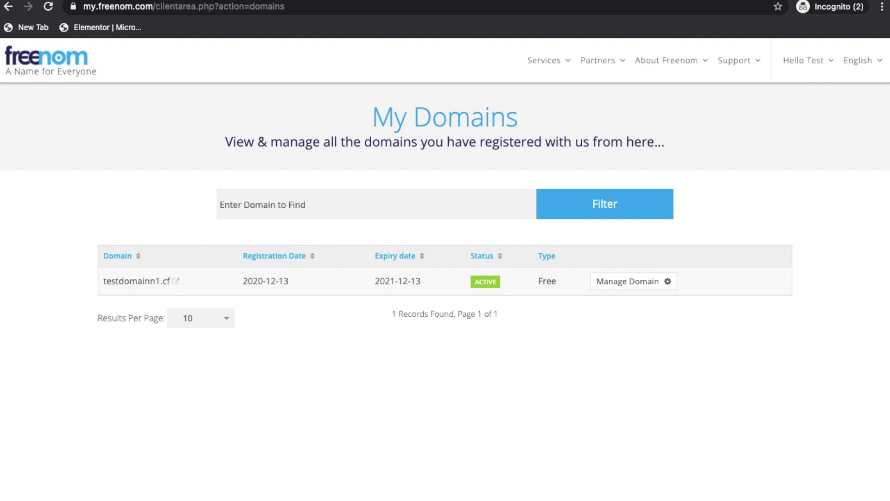
key(super+t)
Load infinityfree.net and scroll through the homepage features, then back to the top
text(inf)
key(Return)
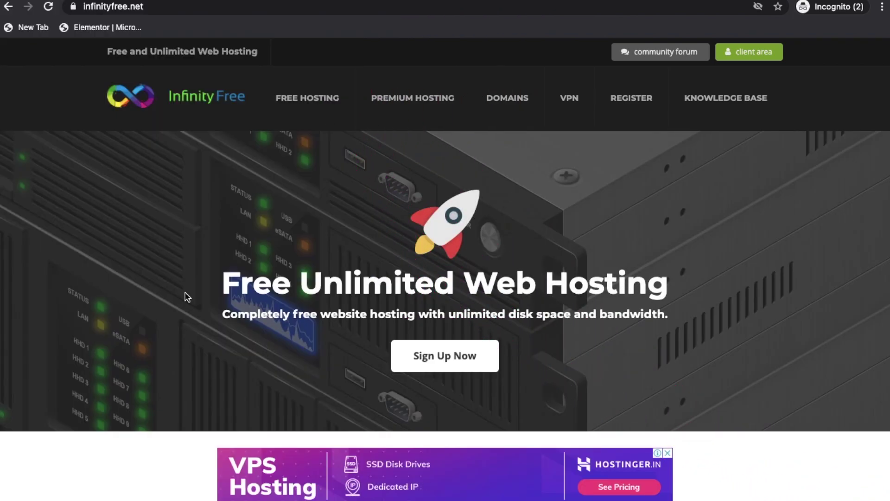
scroll(185, 293, down, 3)
scroll(185, 293, down, 20)
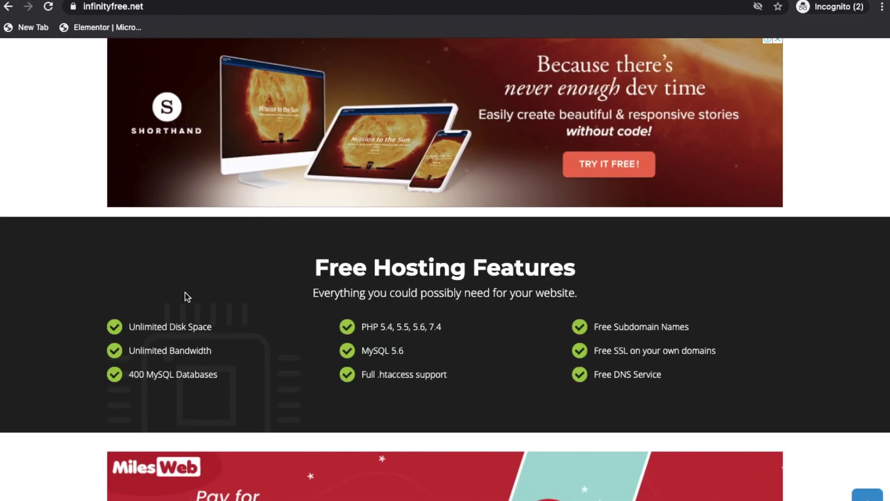
scroll(185, 293, up, 6)
scroll(185, 297, up, 2)
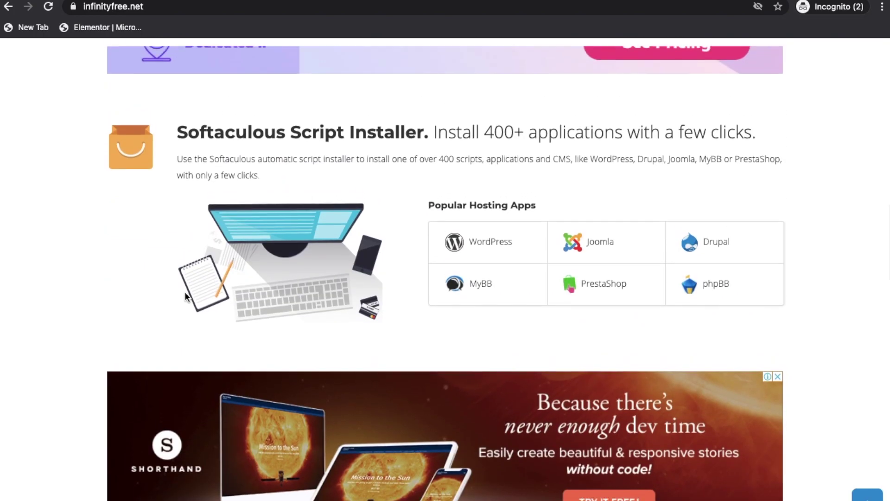
scroll(185, 294, up, 9)
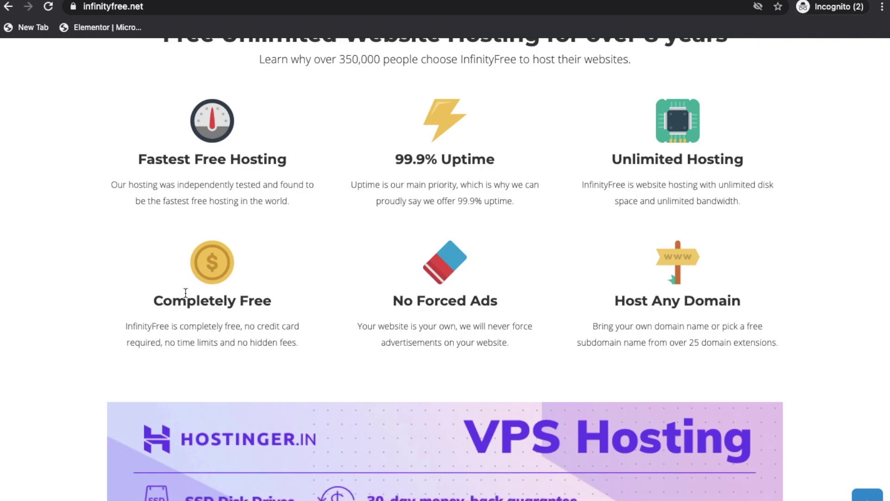
scroll(186, 292, up, 10)
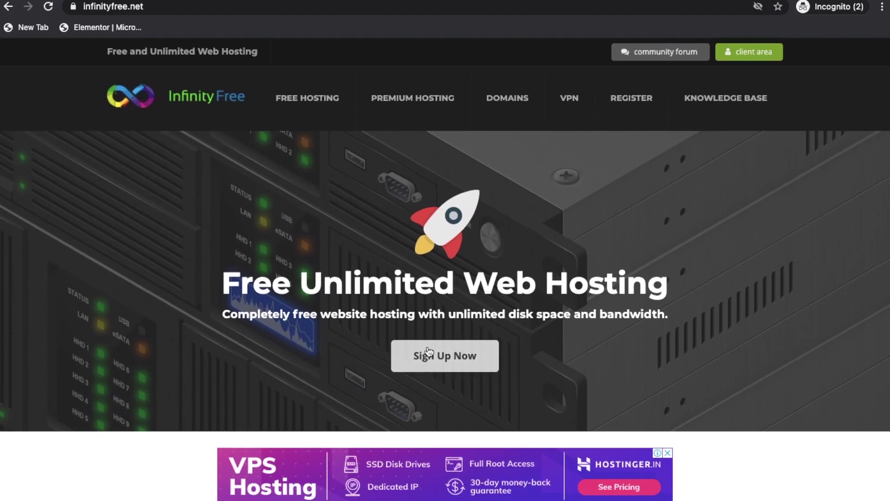
Open the InfinityFree sign-up form and copy a disposable address from temp-mail.io
click(428, 353)
key(ctrl+t)
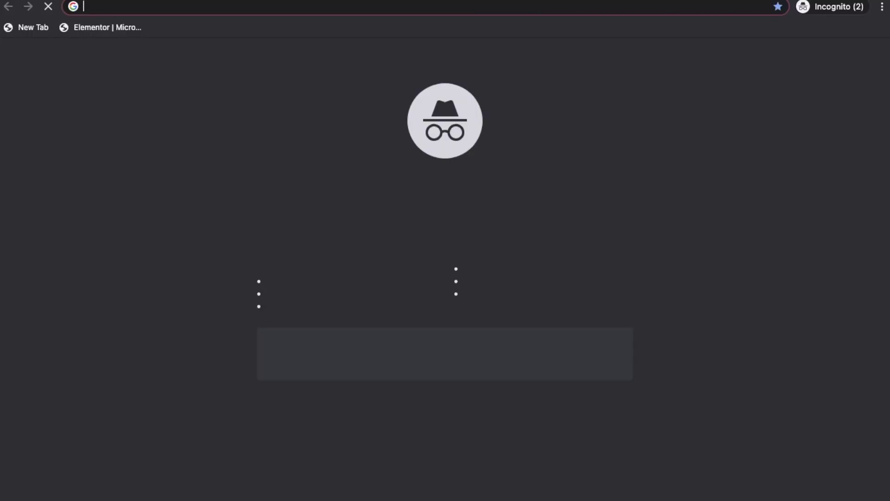
text(temp mail)
key(Return)
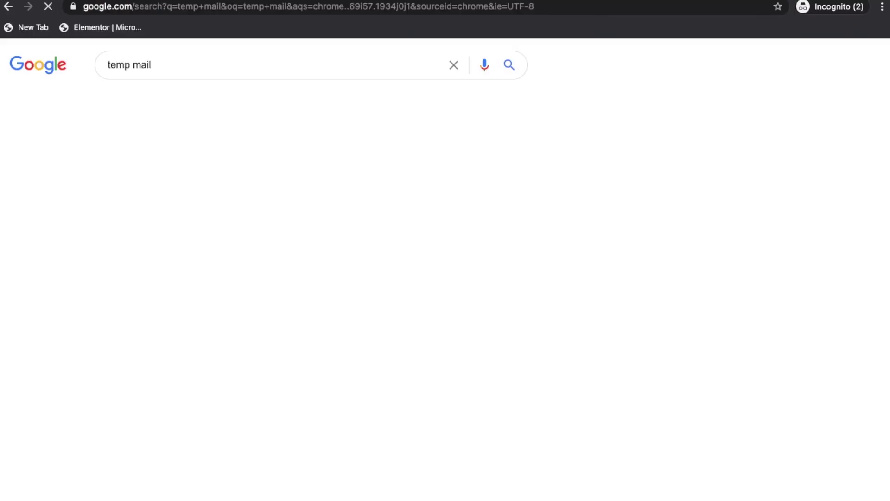
click(238, 381)
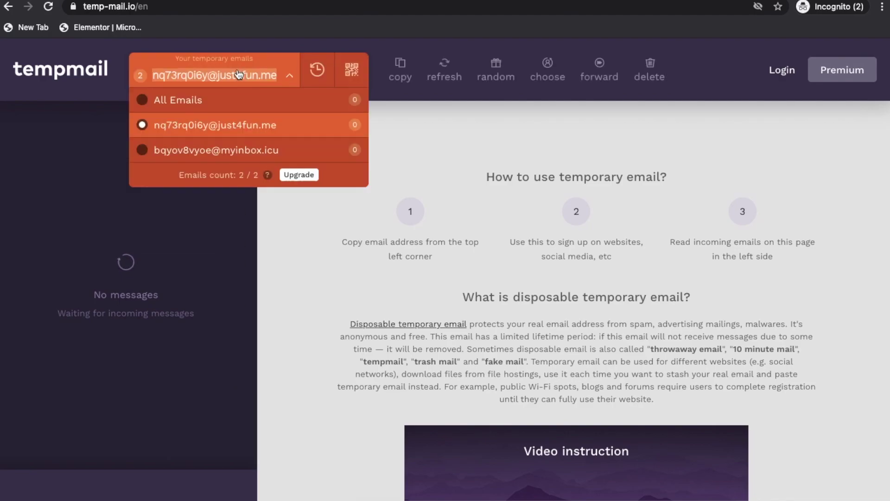
click(400, 69)
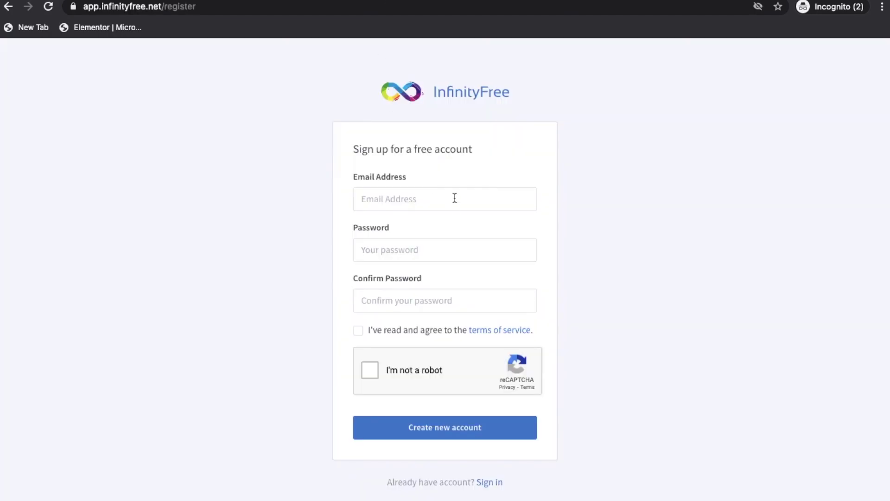
Enter the temporary email address and a password, twice, in the registration form
click(453, 196)
key(super+v)
key(Tab)
text(•••••••••••)
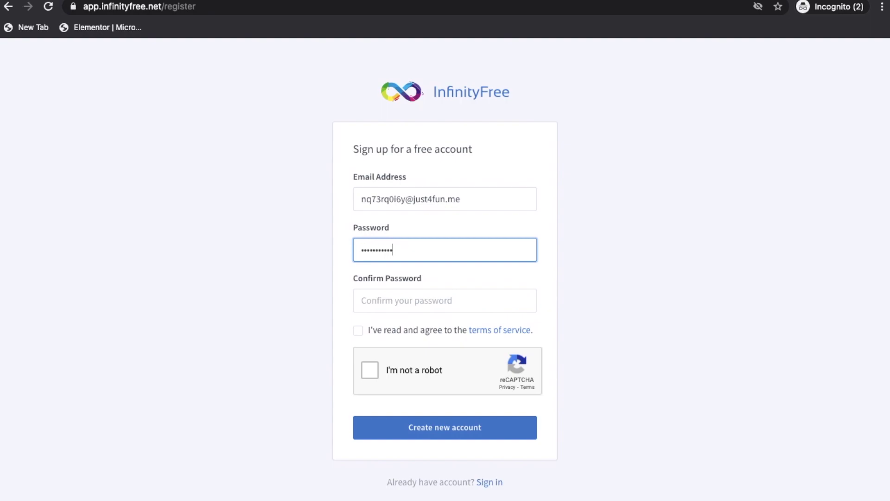
key(Tab)
text(••••••••••)
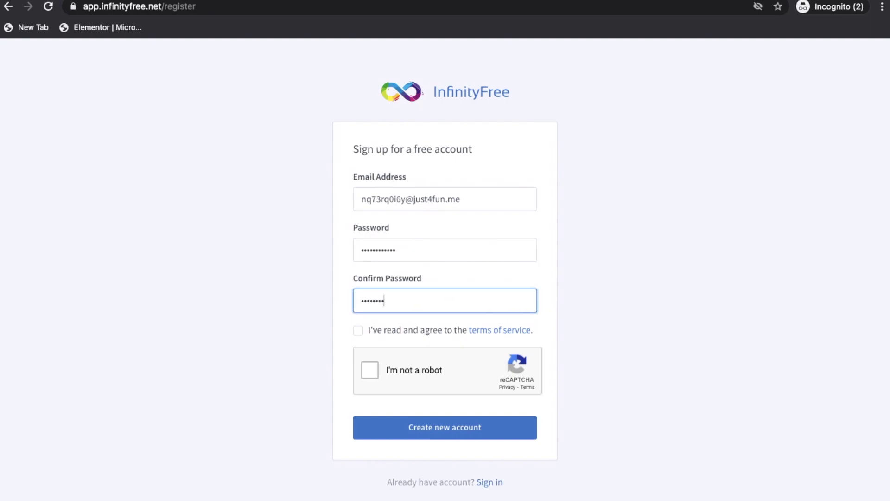
Accept the terms, solve the bicycle and traffic-light reCAPTCHA, and create the account
click(359, 330)
click(365, 364)
click(545, 442)
click(477, 455)
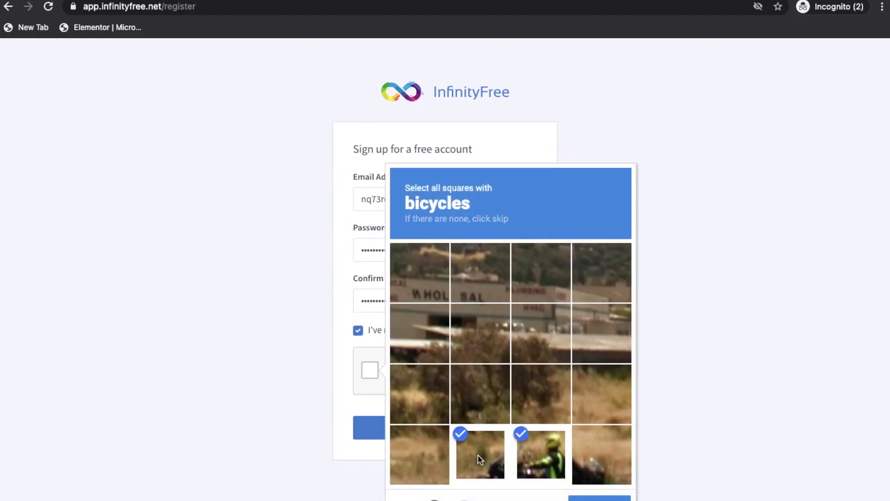
click(602, 455)
click(599, 498)
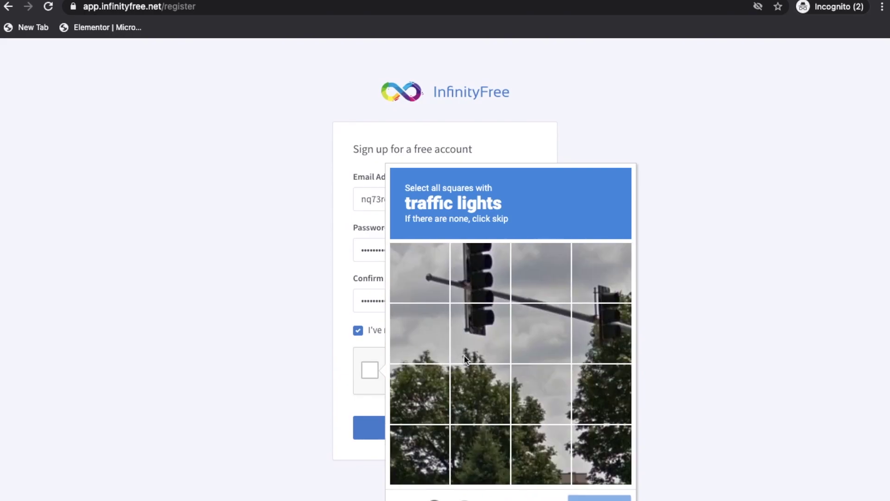
click(464, 324)
click(601, 273)
click(602, 331)
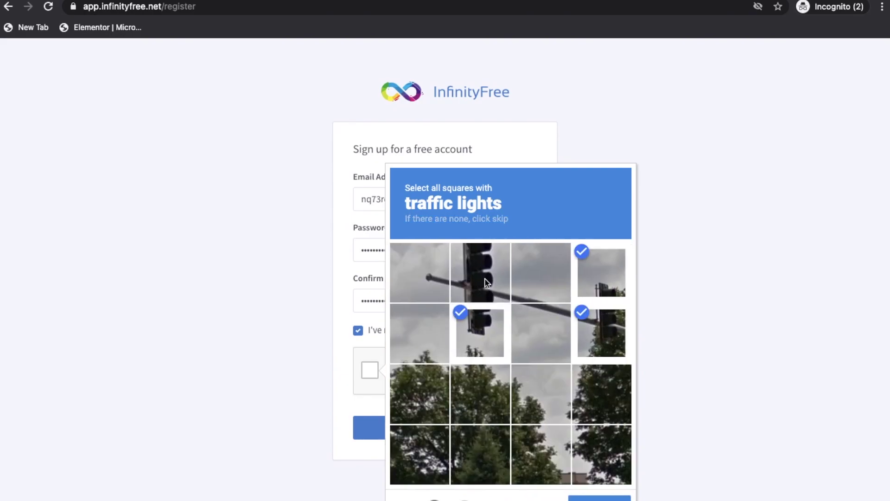
click(479, 273)
click(603, 499)
click(445, 440)
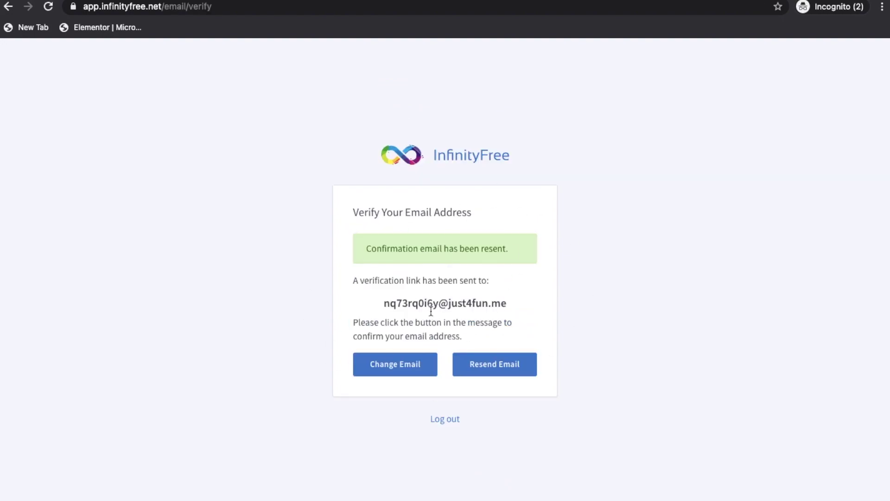
Open the Verify Email Address message in temp mail, follow its link, and accept the privacy notice
click(518, 14)
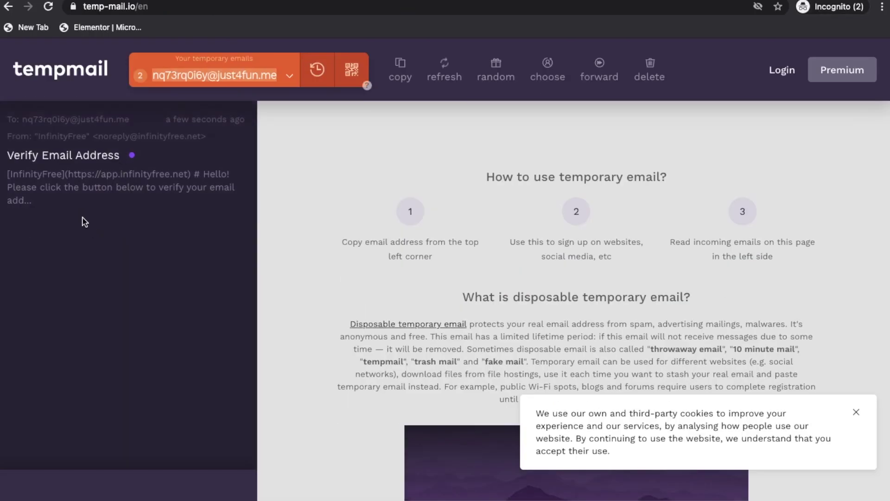
click(61, 160)
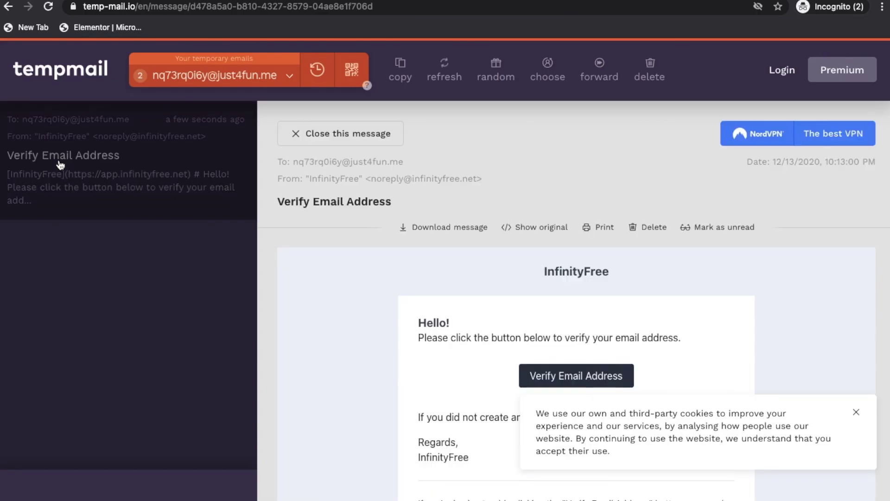
scroll(402, 317, down, 3)
click(564, 270)
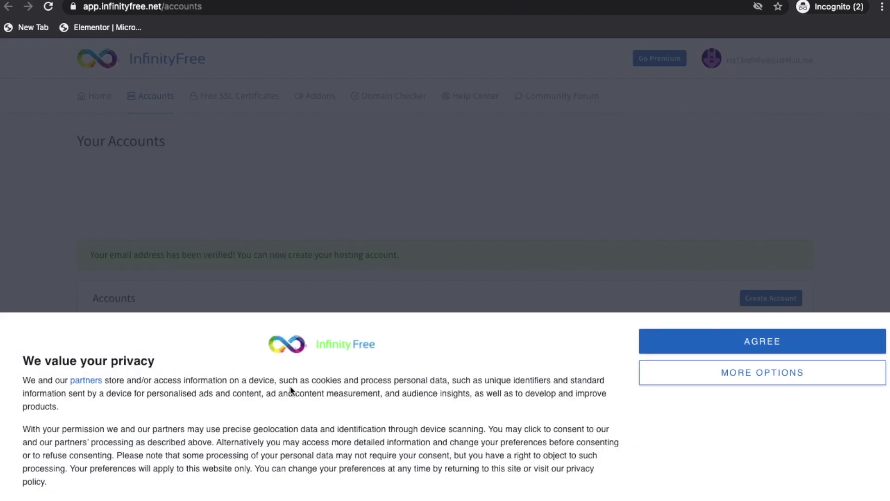
click(712, 343)
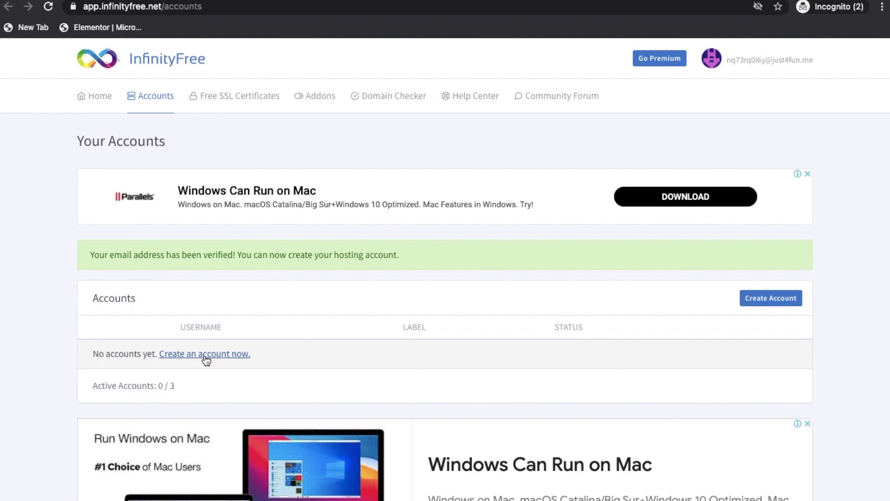
click(206, 354)
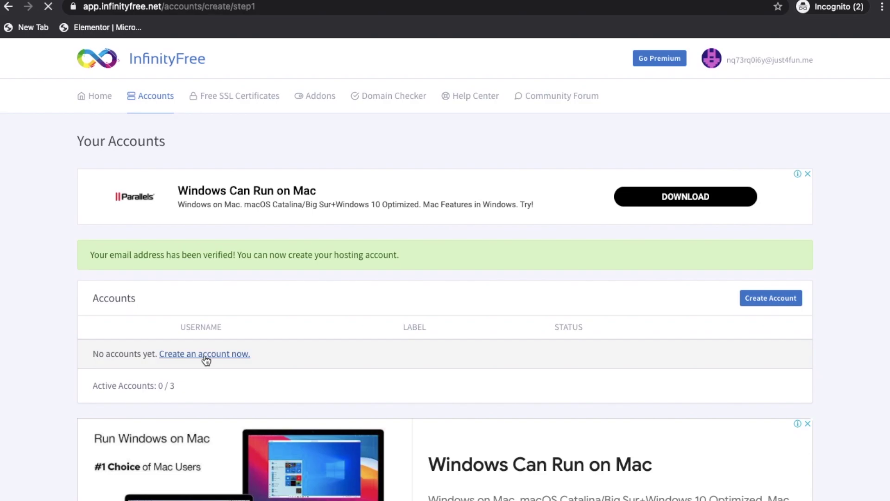
click(190, 348)
click(185, 448)
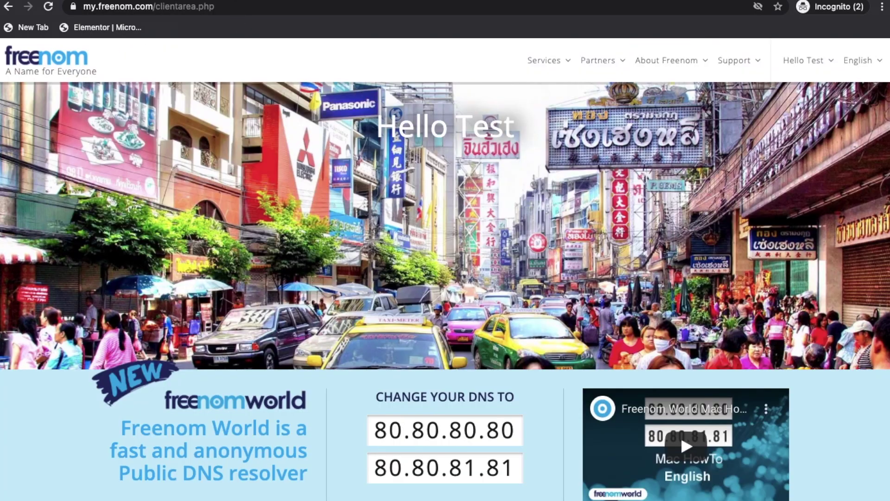
mouse_move(564, 65)
click(548, 120)
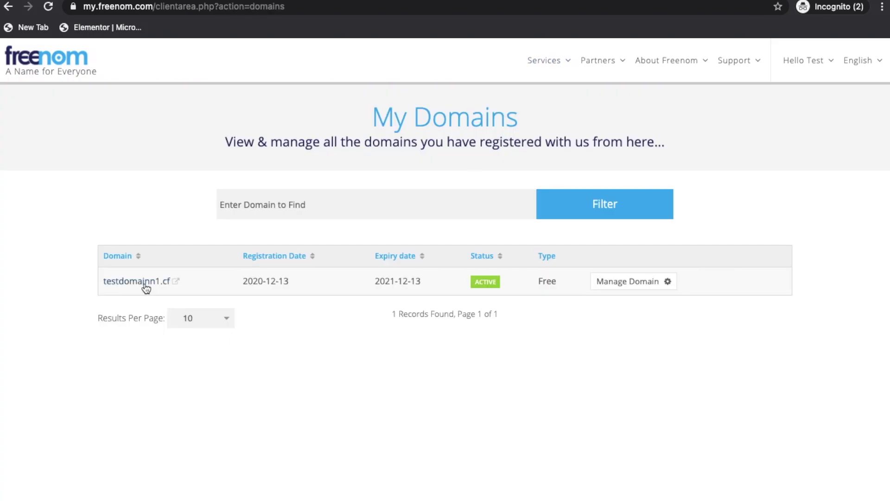
right_click(146, 288)
click(179, 353)
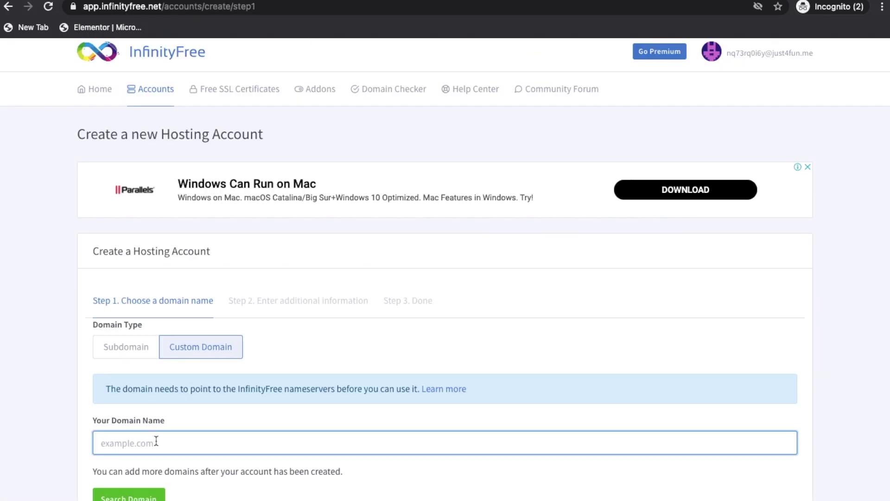
key(super+v)
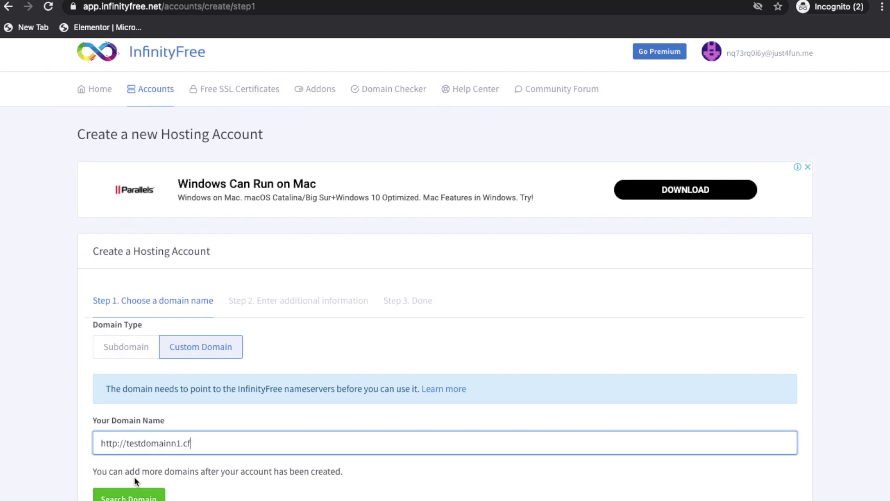
drag(126, 443, 82, 443)
key(BackSpace)
click(114, 495)
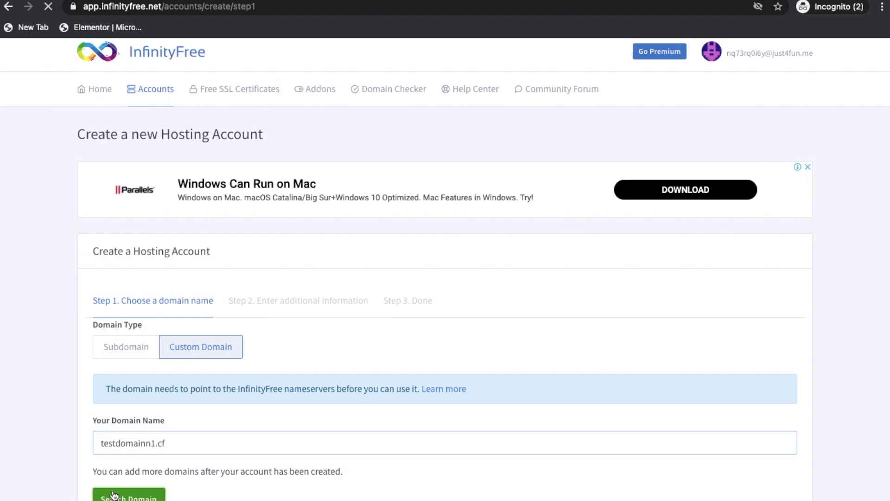
Enter a hosting account password and submit the account, which requires ns1/ns2.epizy.com nameservers
scroll(108, 425, down, 5)
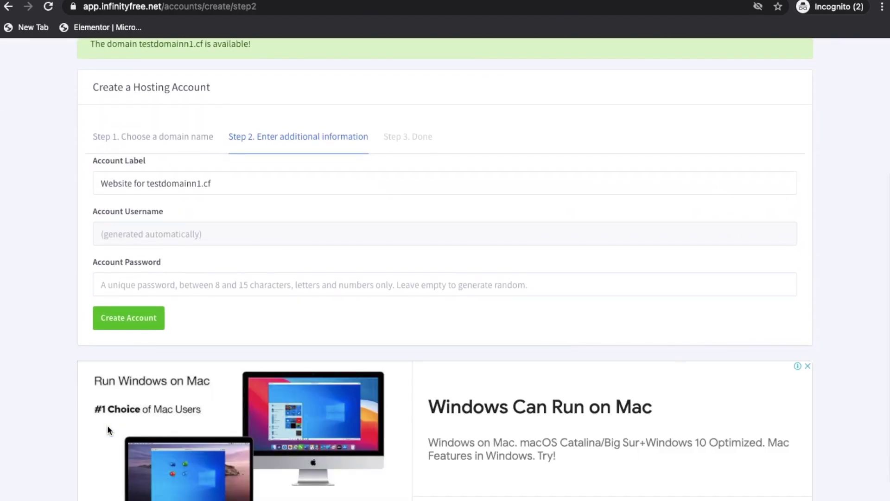
scroll(108, 427, up, 1)
click(178, 297)
text(testpass@321)
click(147, 337)
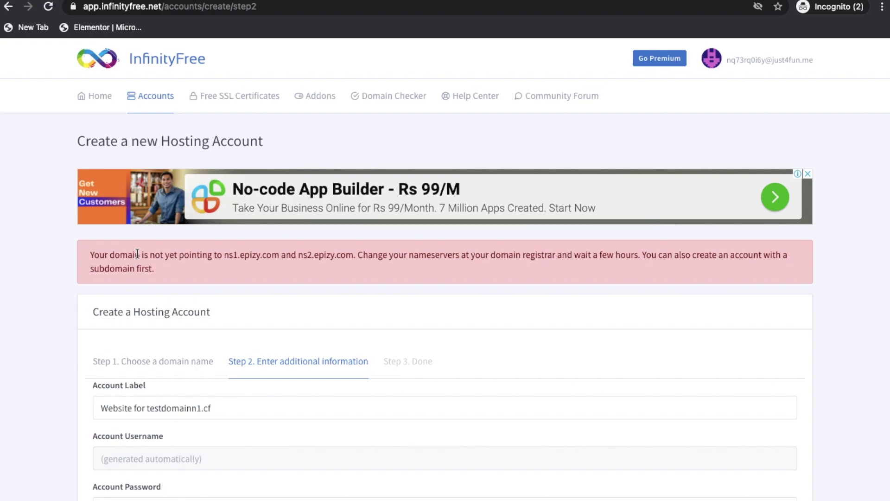
Copy ns1.epizy.com and open the custom nameserver settings for testdomainn1.cf in Freenom
drag(226, 255, 267, 255)
key(ctrl+c)
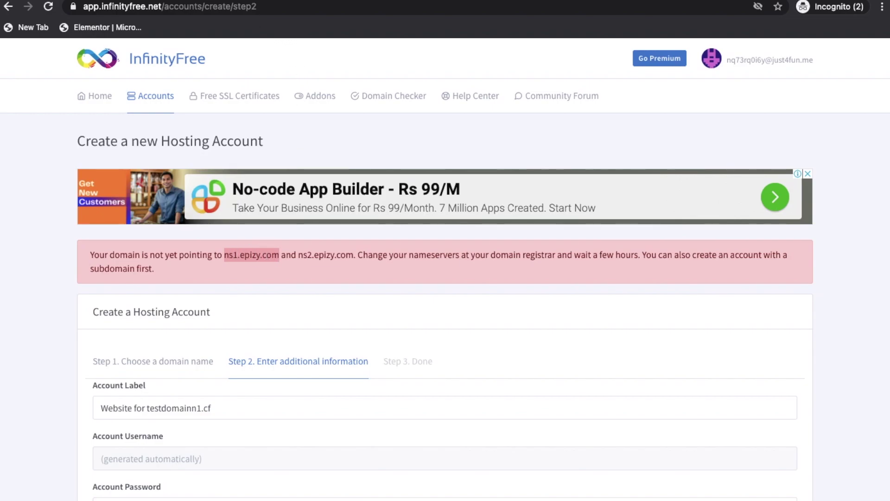
key(alt+Tab)
click(630, 284)
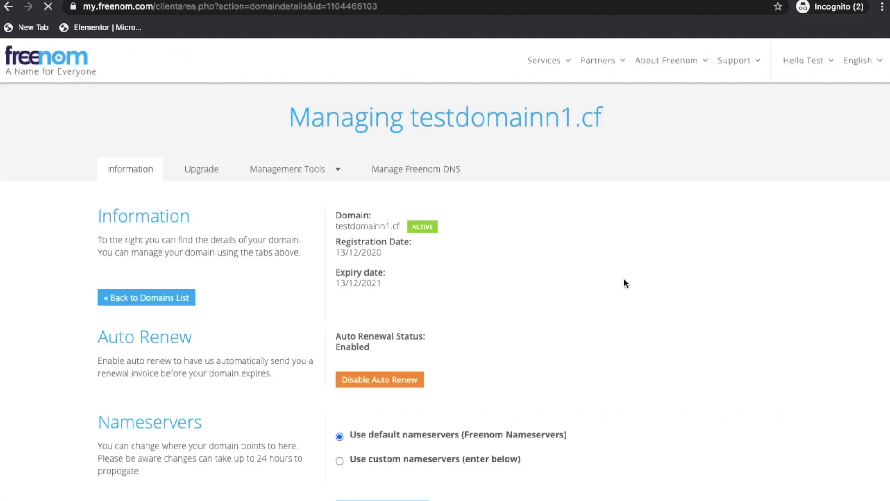
click(310, 176)
click(316, 199)
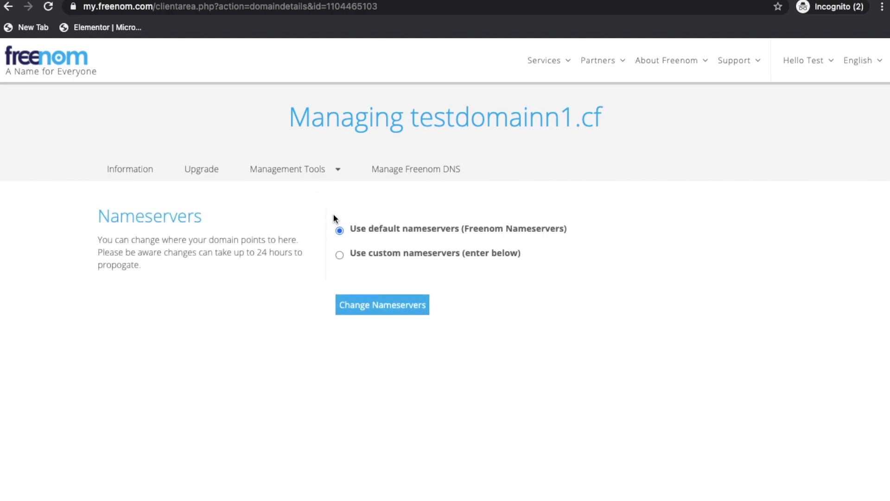
click(350, 256)
Enter ns1.epizy.com and ns2.epizy.com as nameservers, submit the change, and open a new tab
click(391, 316)
scroll(392, 309, down, 2)
key(ctrl+v)
click(374, 264)
key(ctrl+v)
key(Left)
key(Left)
key(Left)
key(Left)
key(Left)
key(Left)
key(Left)
key(Left)
key(Left)
key(Left)
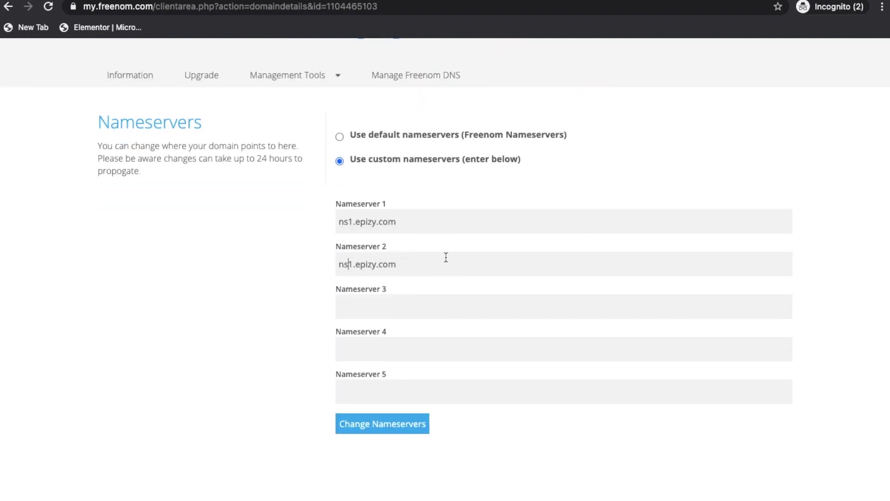
key(BackSpace)
text(2)
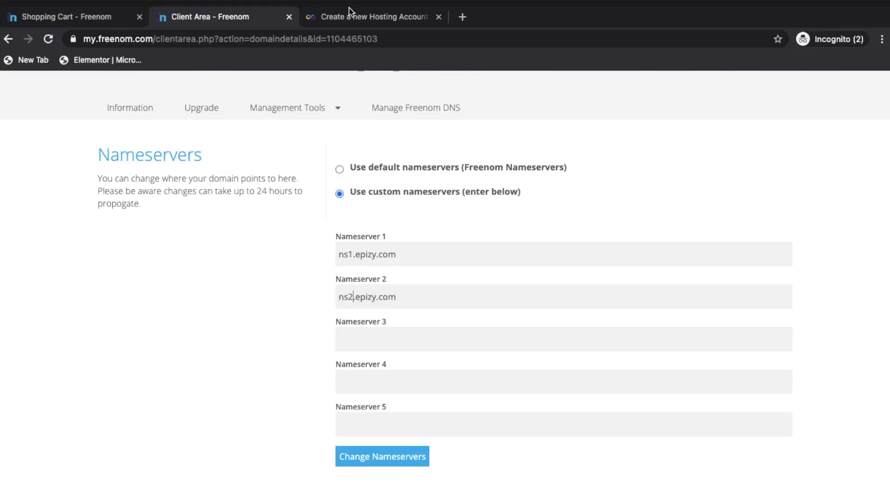
click(348, 12)
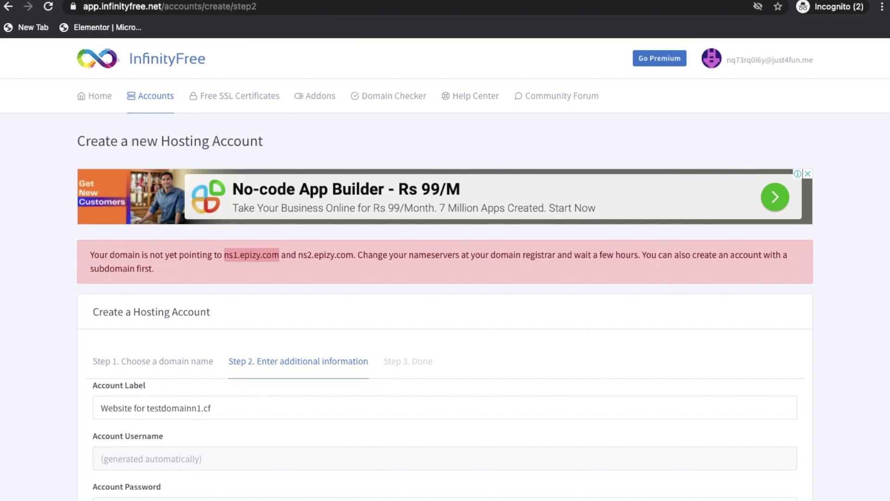
click(226, 1)
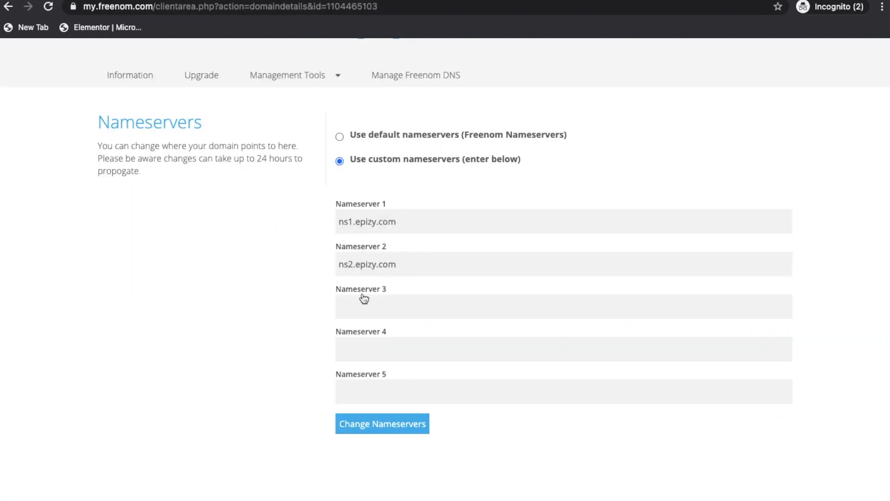
click(370, 434)
key(super+t)
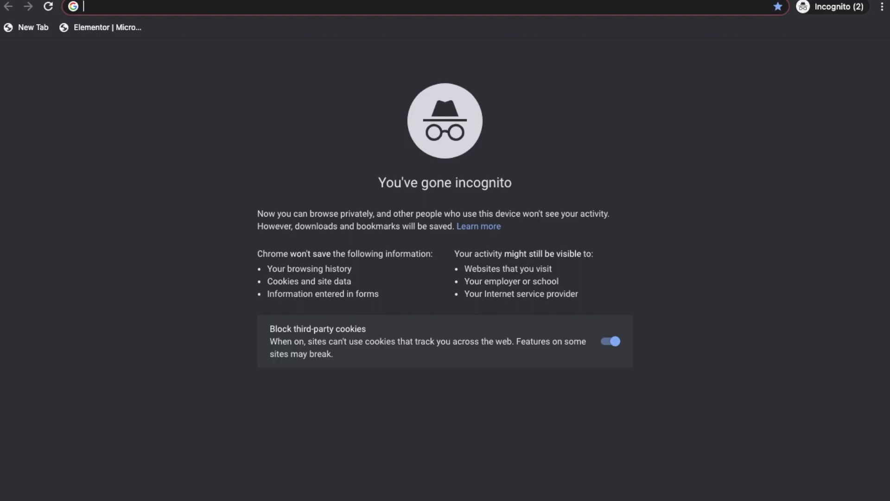
Open the whatsmydns.net DNS propagation checker in a new tab
click(282, 2)
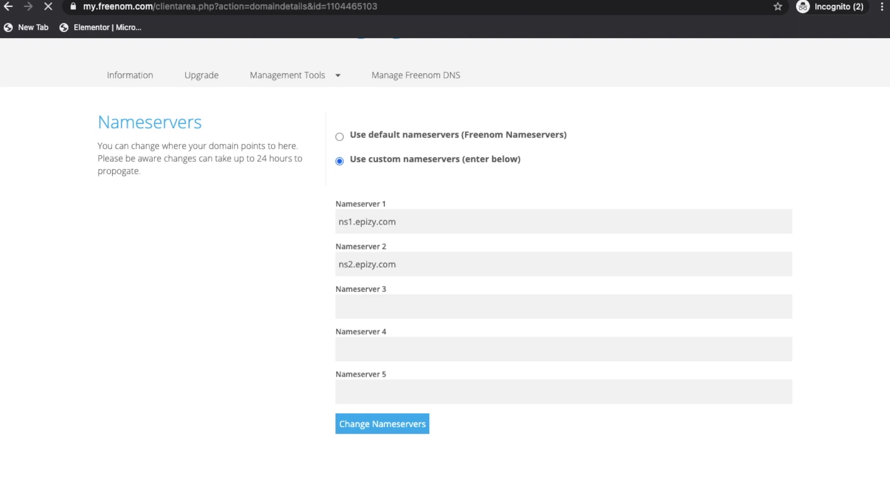
key(ctrl+t)
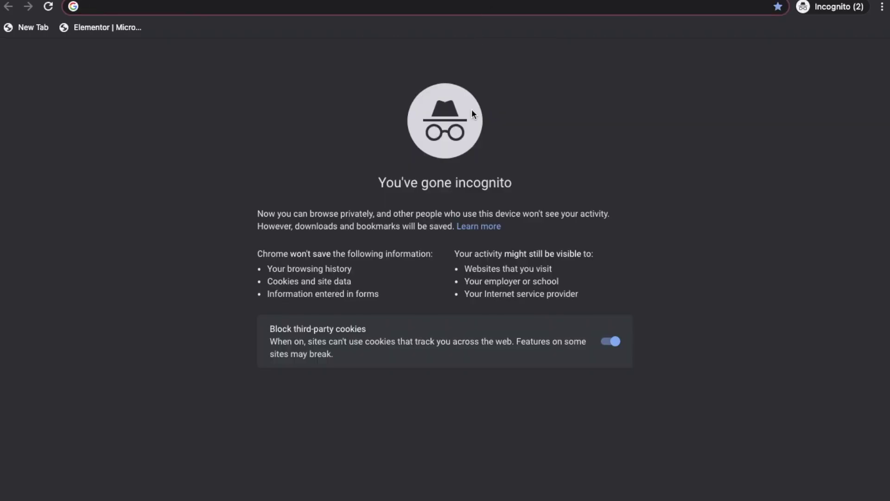
text(whats)
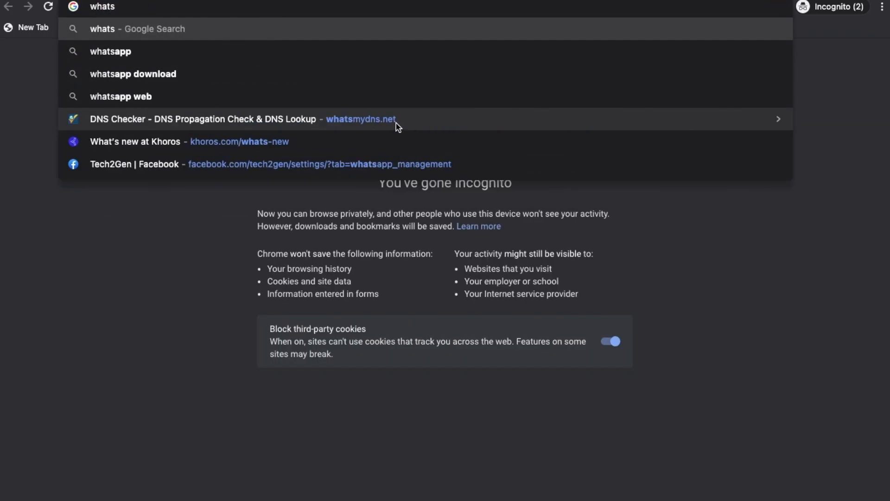
click(396, 124)
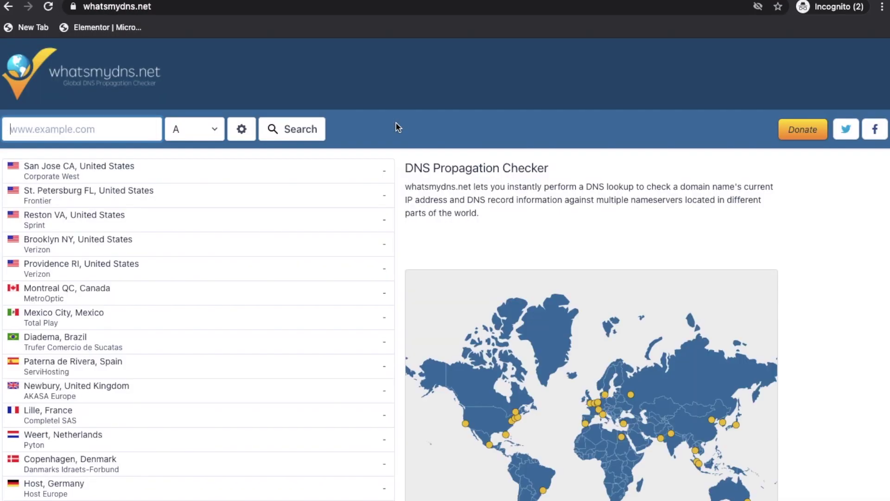
Return to Freenom's Nameservers settings for testdomainn1.cf under Management Tools
key(ctrl+shift+Tab)
click(306, 171)
click(309, 190)
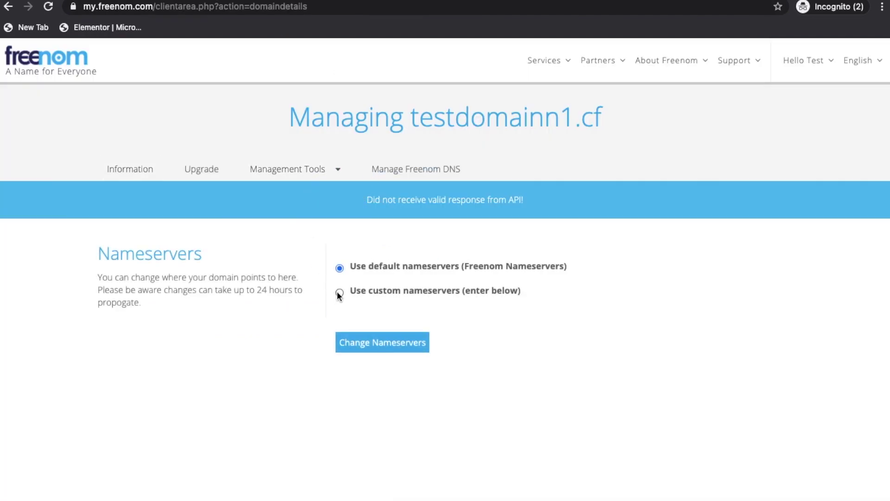
Save ns1.epizy.com and ns2.epizy.com as testdomainn1.cf's custom nameservers
click(340, 292)
click(364, 345)
click(377, 382)
click(377, 395)
click(374, 423)
scroll(374, 422, down, 3)
click(380, 398)
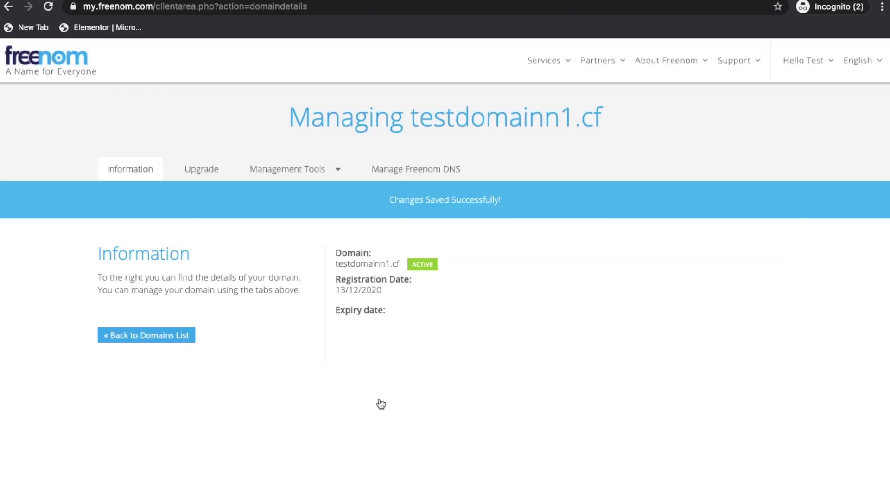
Check the saved nameservers, return to the domain Information overview, then go to whatsmydns.net
click(324, 176)
click(321, 191)
scroll(362, 251, down, 3)
scroll(363, 251, up, 3)
click(128, 172)
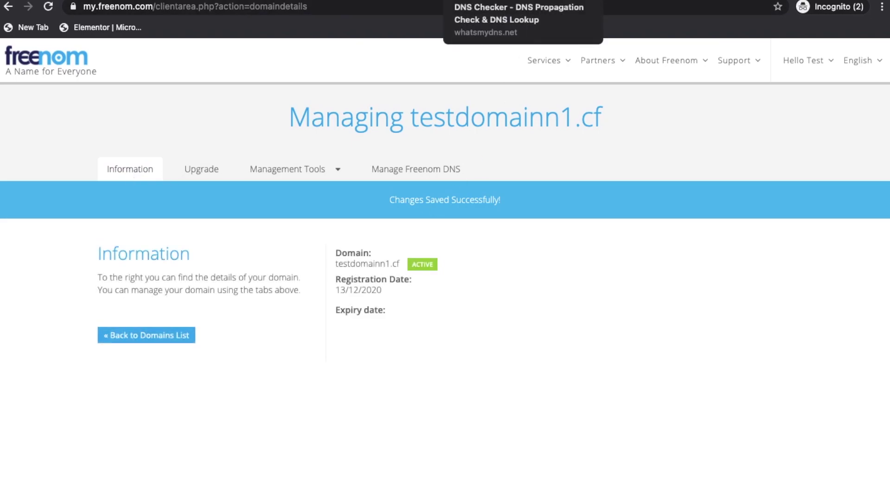
click(501, 0)
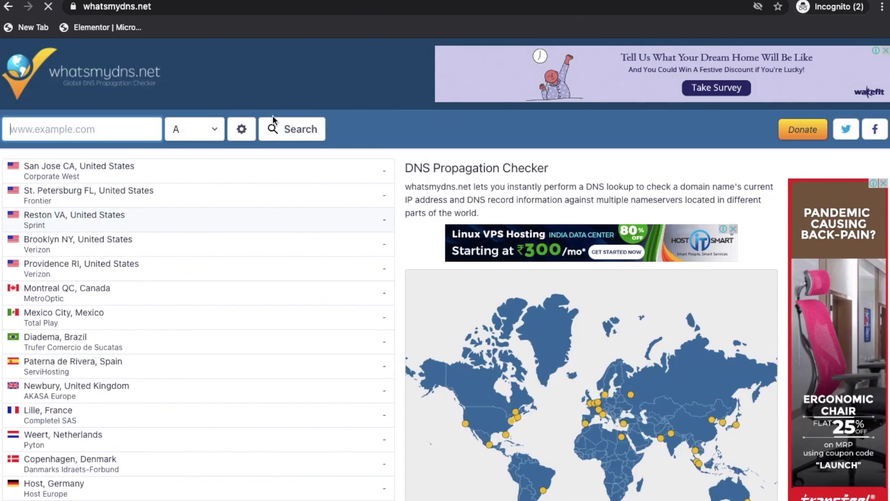
Look up NS records for testdomainn1.cf, copied from Freenom, on whatsmydns.net
click(108, 128)
click(225, 0)
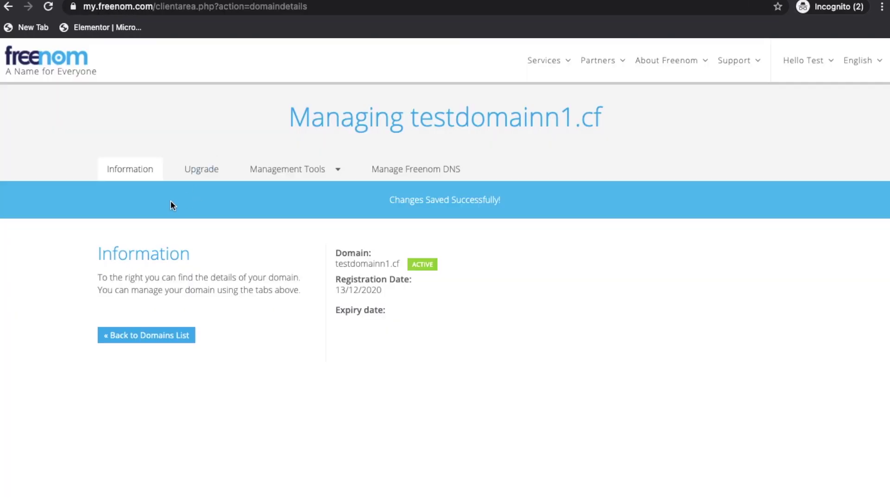
drag(336, 263, 399, 262)
key(ctrl+c)
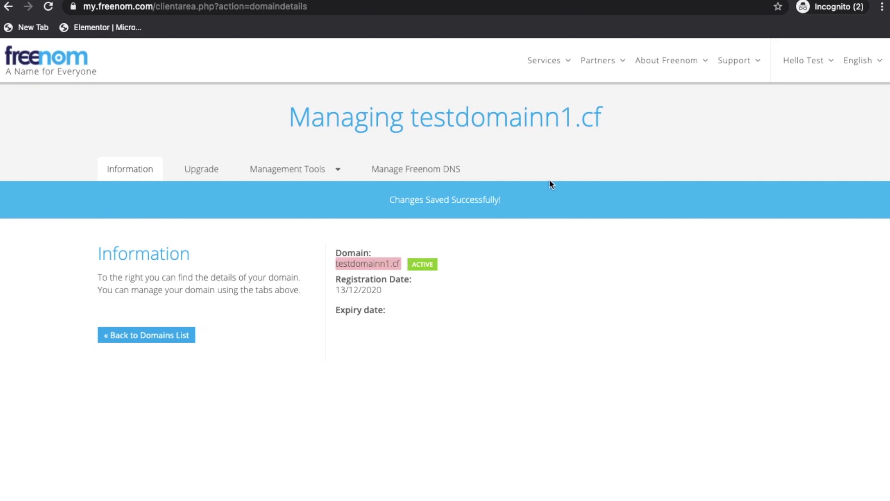
click(501, 0)
key(ctrl+v)
click(193, 129)
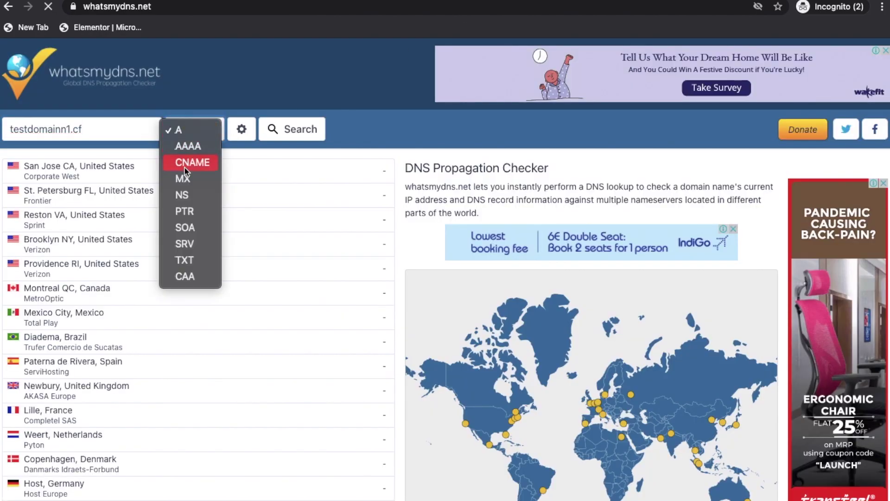
click(183, 194)
click(272, 128)
Review the NS results showing ns1/ns2.epizy.com at some locations, rerunning the lookup twice
scroll(308, 235, down, 2)
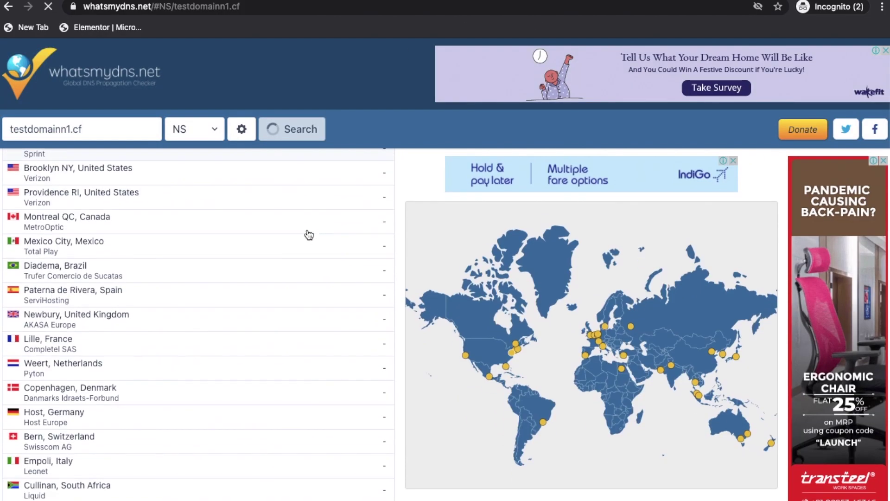
scroll(308, 233, up, 1)
scroll(308, 233, down, 3)
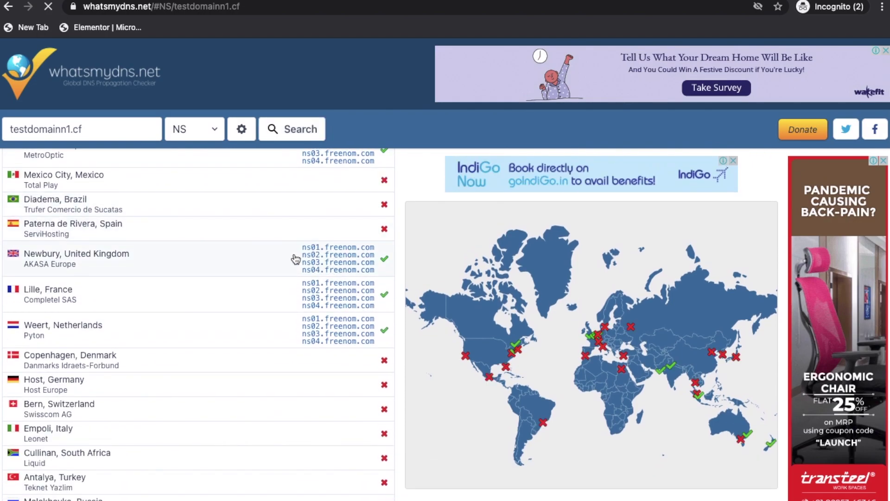
scroll(294, 259, up, 3)
scroll(294, 257, down, 12)
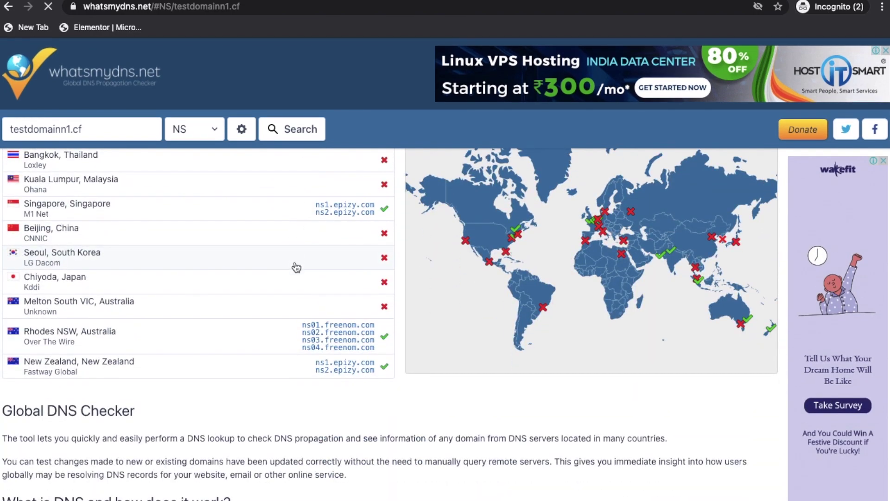
drag(314, 206, 379, 215)
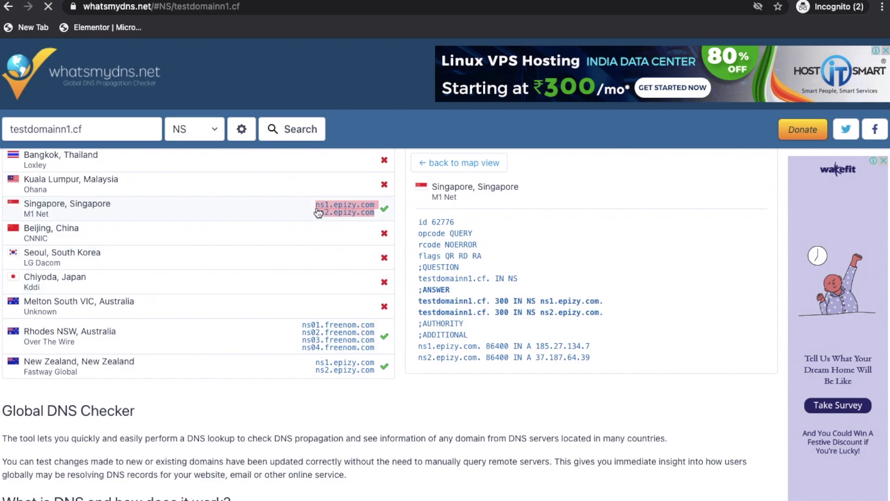
scroll(318, 212, up, 1)
scroll(318, 212, up, 15)
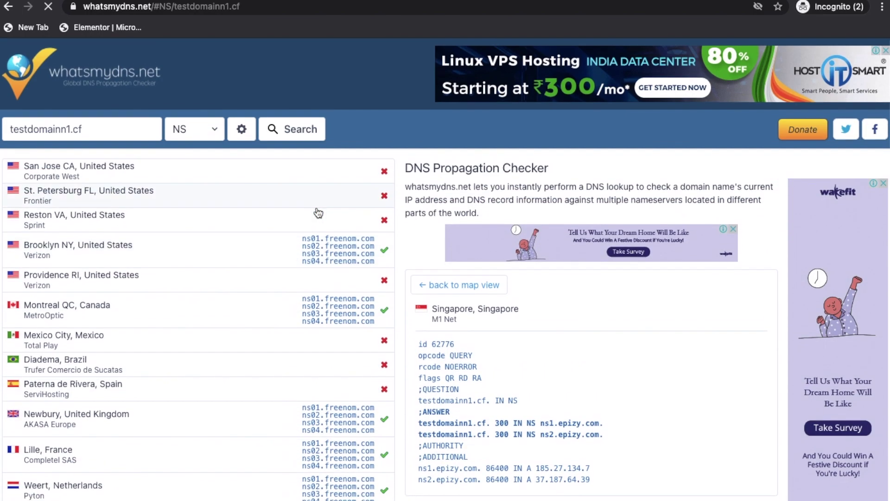
click(278, 132)
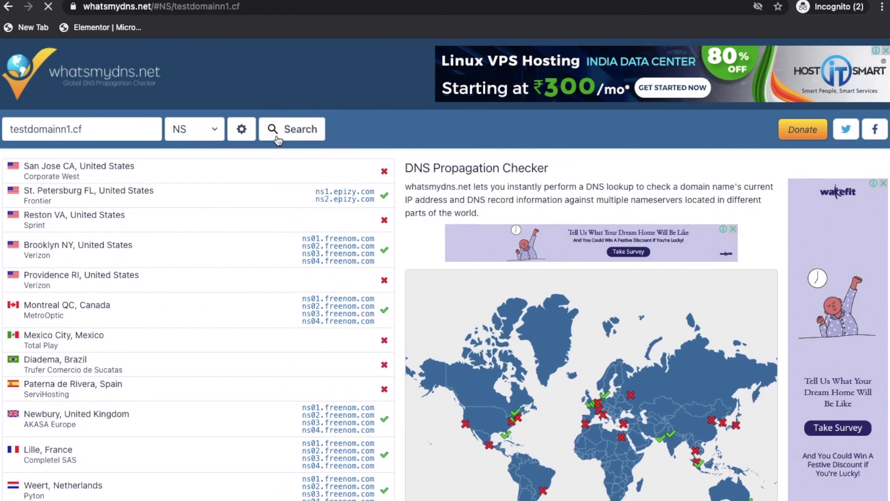
scroll(278, 139, down, 5)
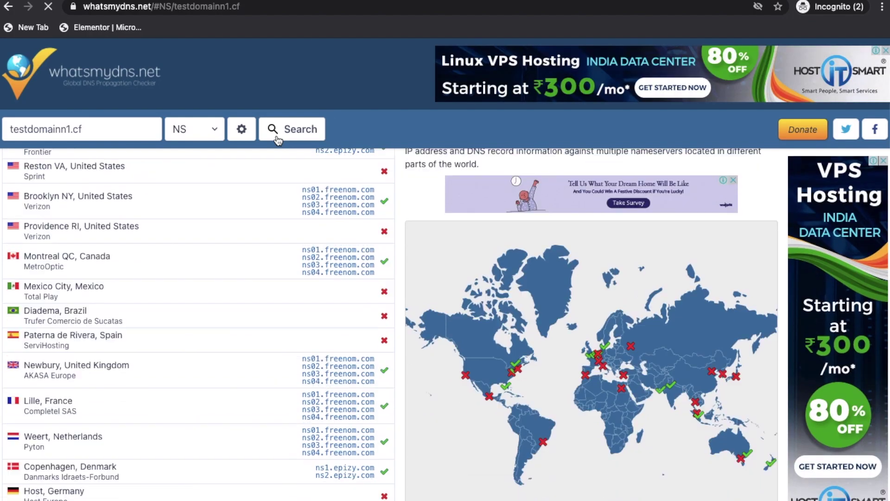
scroll(277, 139, down, 3)
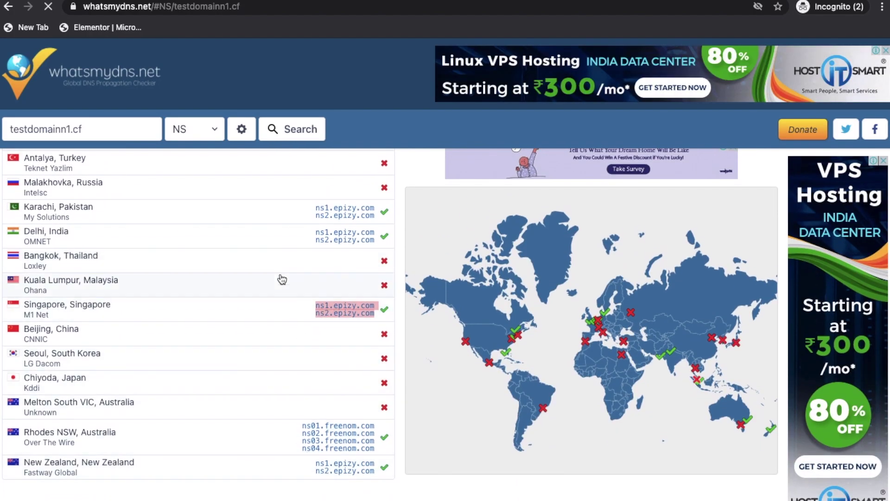
click(292, 139)
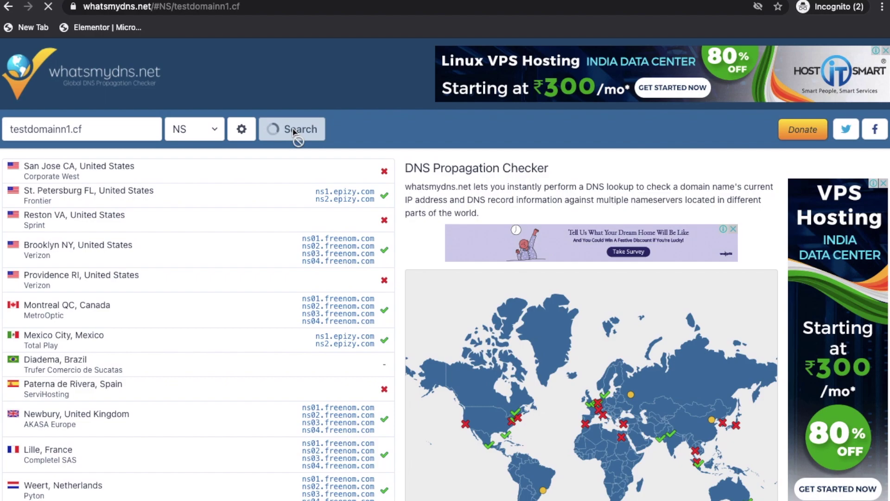
scroll(339, 318, up, 2)
scroll(339, 318, down, 15)
scroll(339, 319, up, 15)
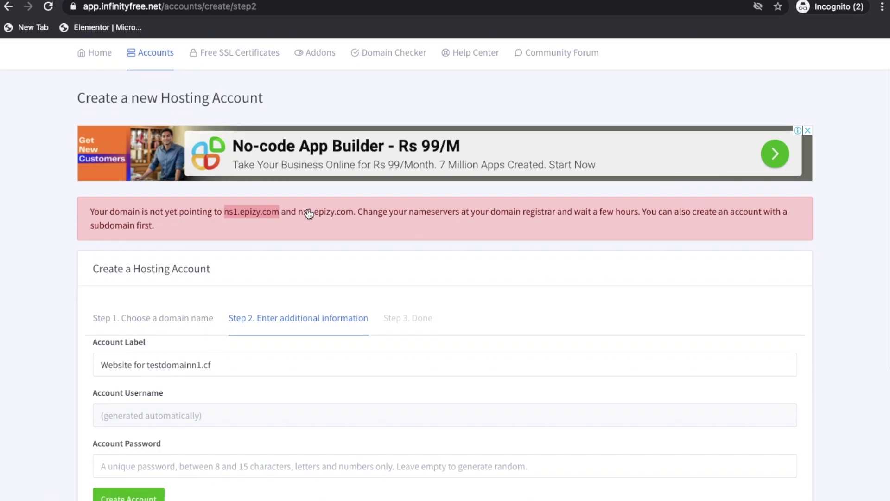
scroll(279, 290, down, 3)
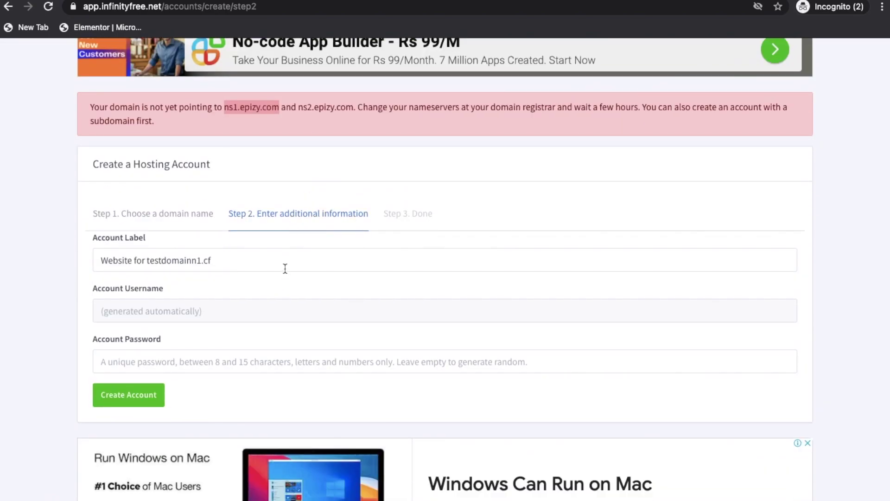
Create the 'Website for testdomainn1.cf' hosting account with an autofilled password and open its management page
click(271, 362)
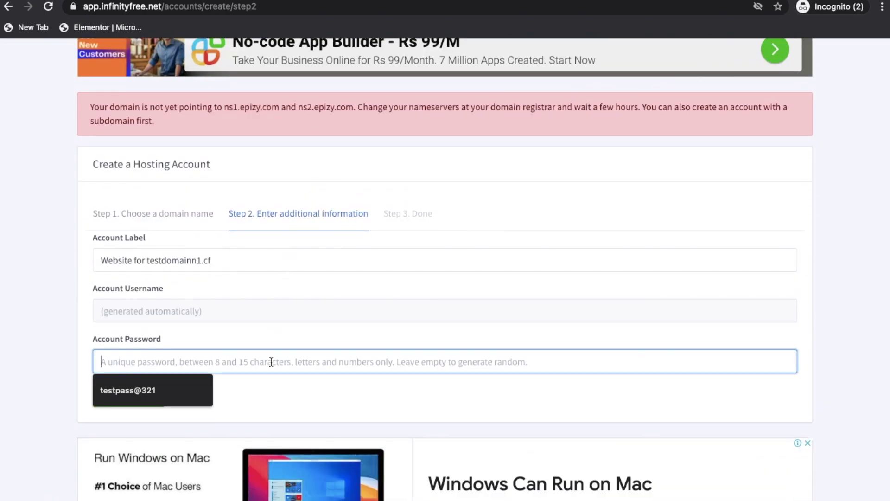
click(157, 396)
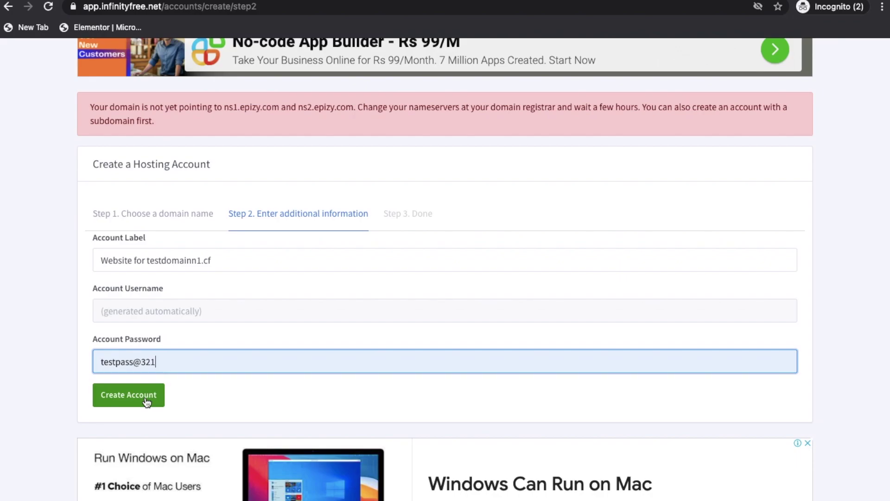
click(146, 402)
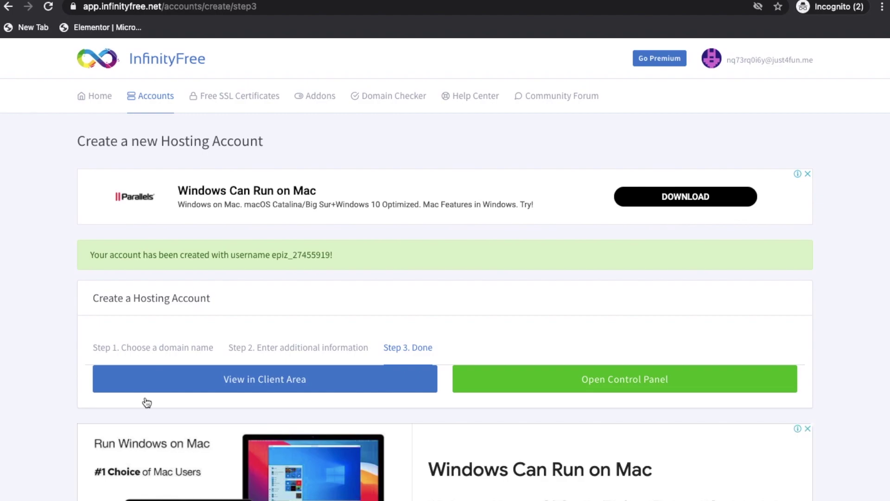
click(160, 379)
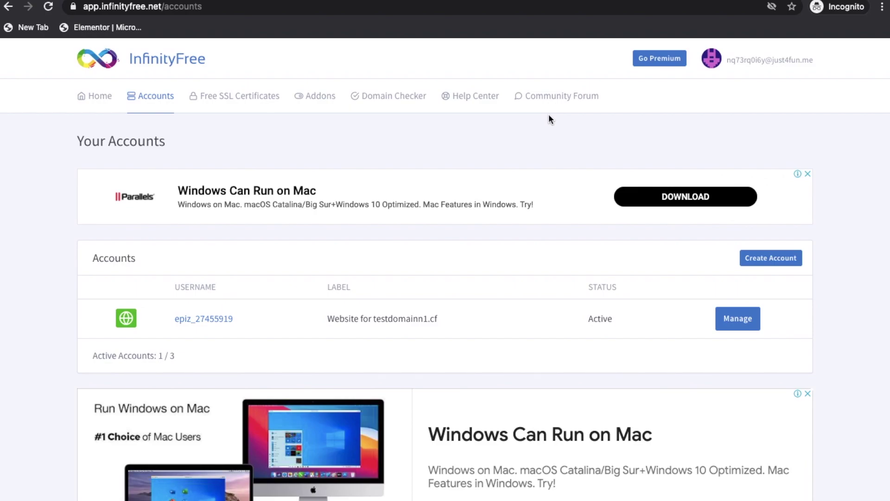
click(741, 317)
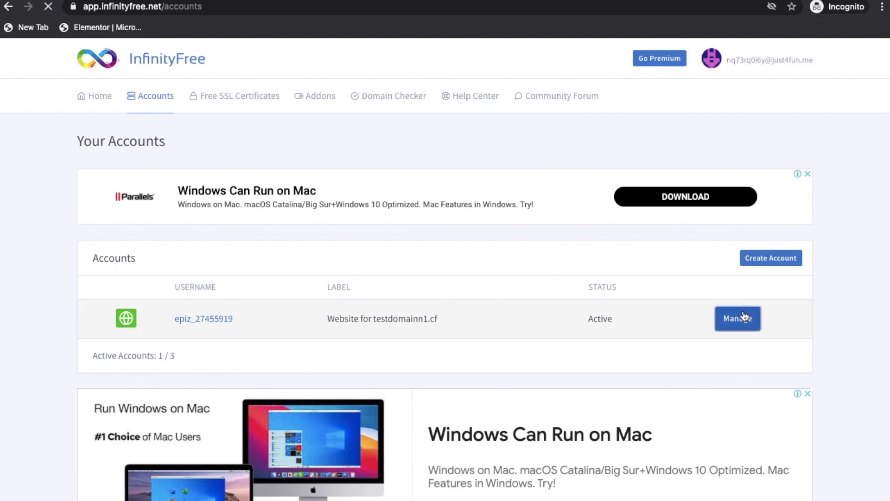
Open the account's Control Panel and launch Softaculous Apps Installer from the Software section
click(221, 331)
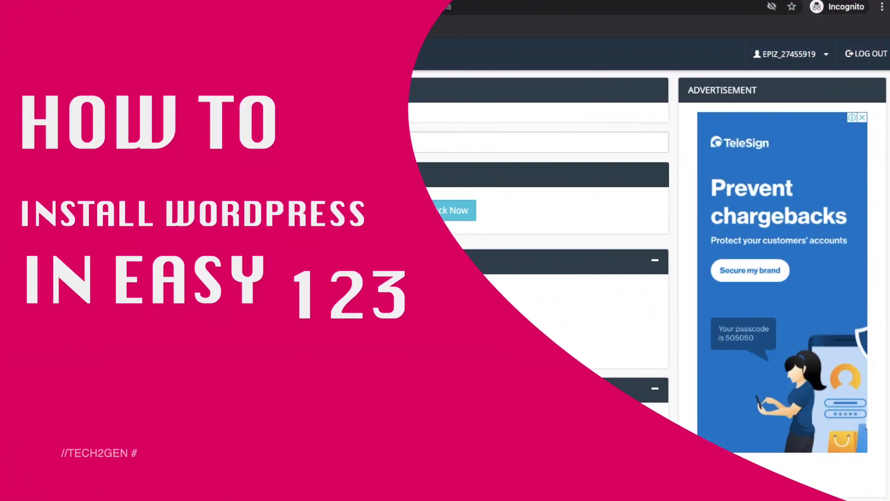
scroll(510, 278, down, 20)
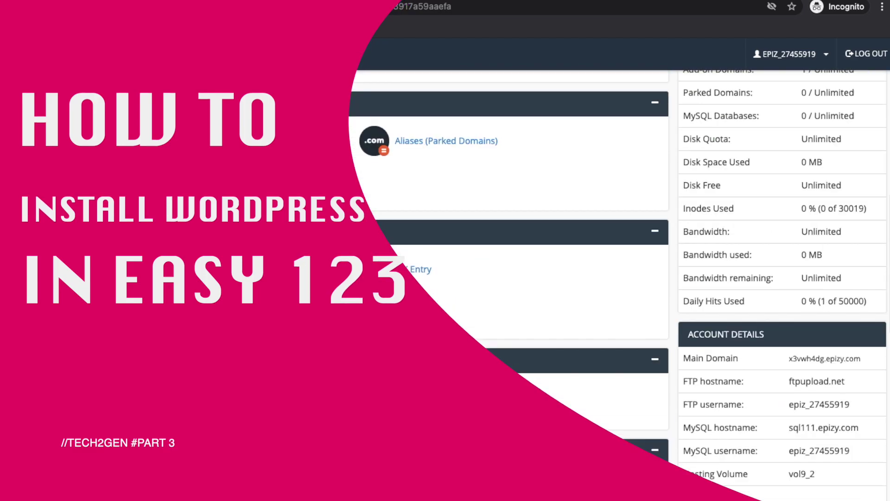
scroll(510, 279, up, 12)
scroll(266, 402, down, 4)
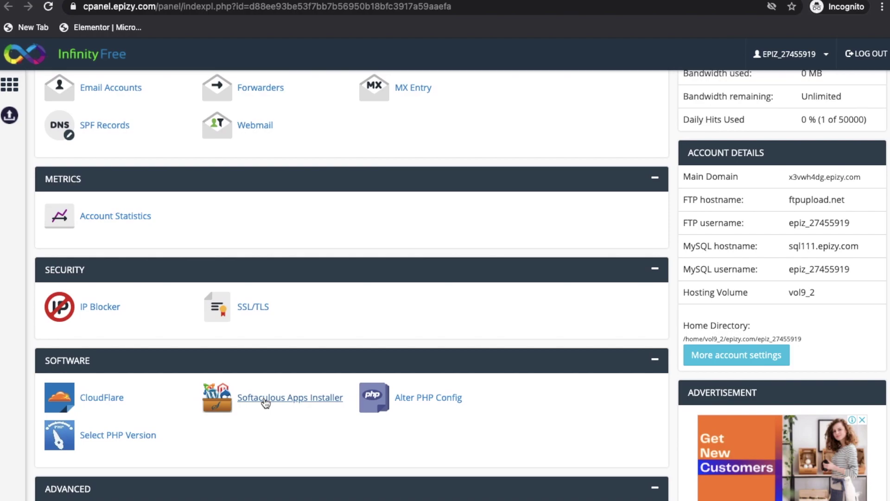
click(266, 401)
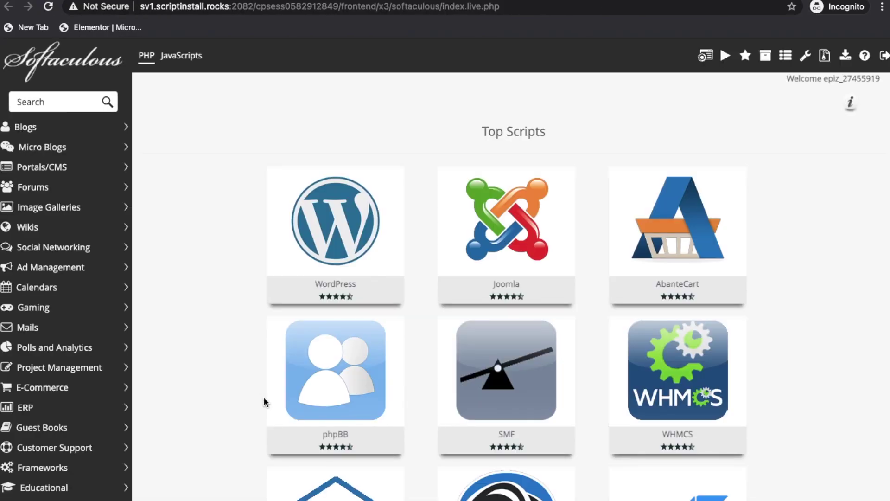
Open the WordPress install form in Softaculous, keeping version 5.6
mouse_move(341, 263)
click(342, 210)
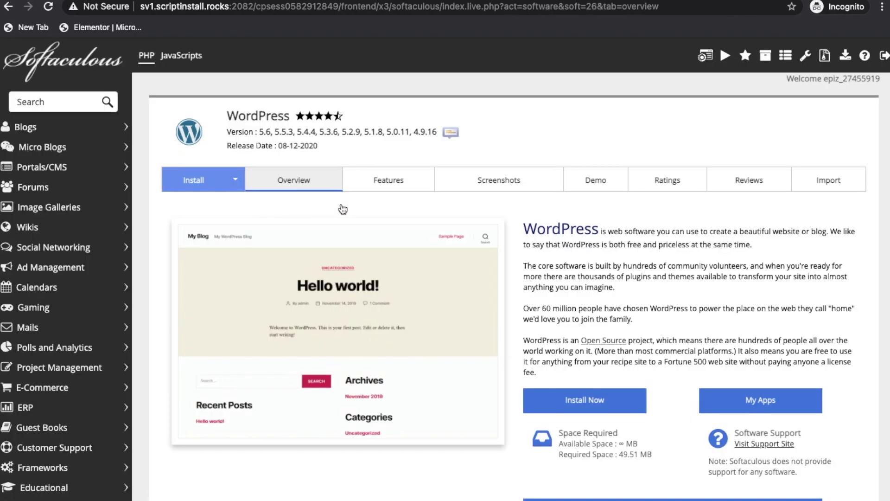
click(583, 402)
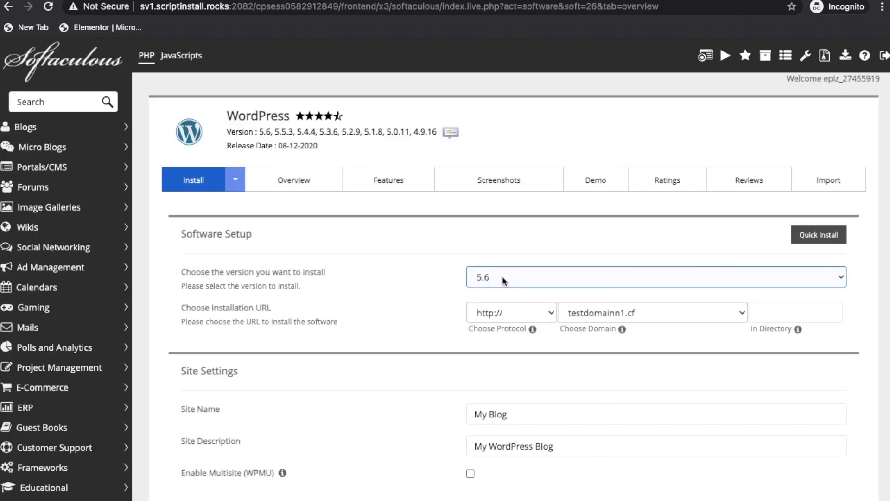
scroll(429, 275, down, 1)
scroll(429, 274, down, 2)
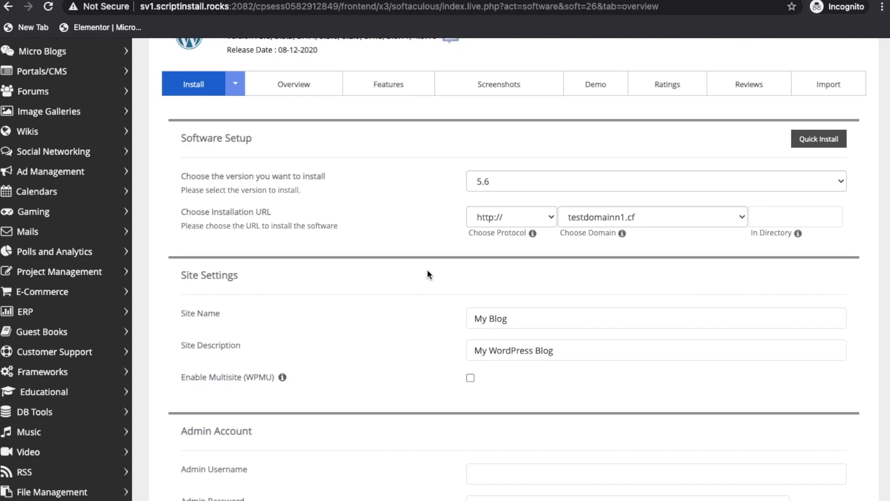
click(487, 185)
click(427, 185)
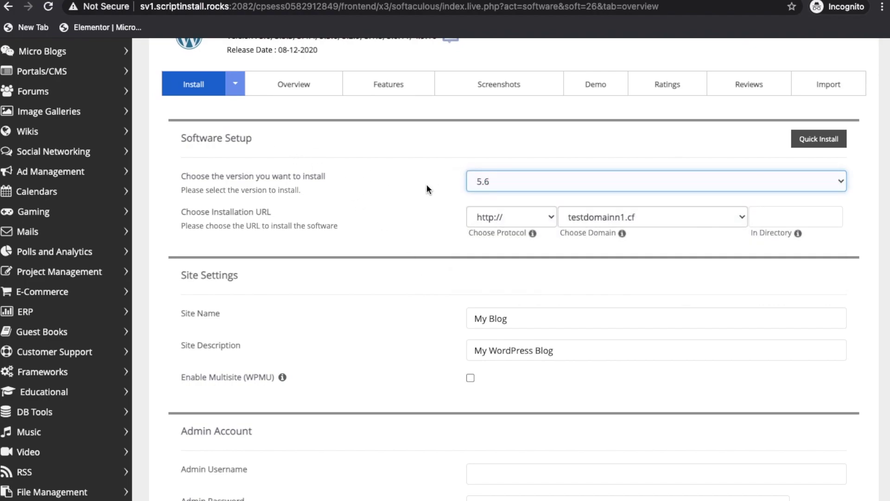
click(497, 216)
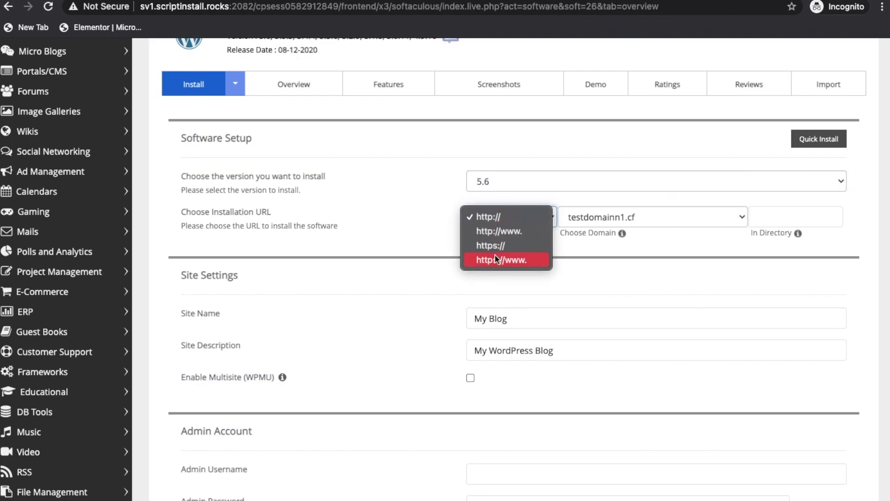
click(495, 260)
click(507, 217)
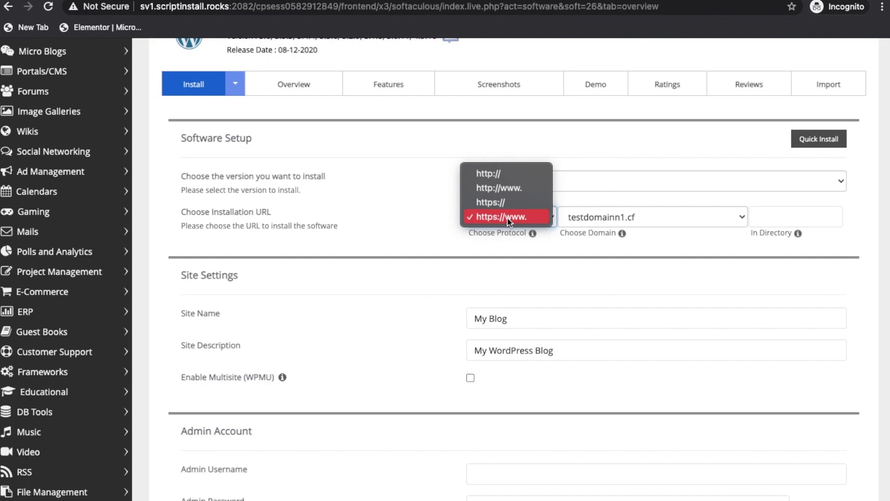
click(514, 203)
click(761, 224)
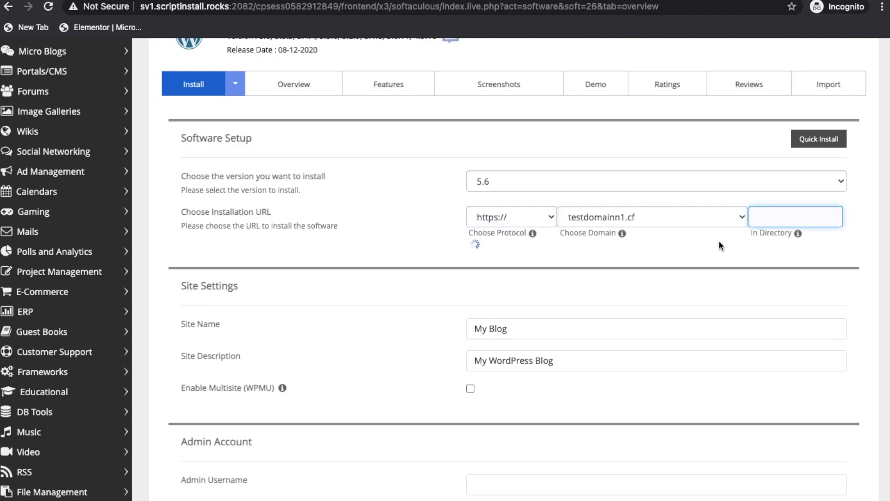
click(568, 259)
scroll(568, 260, down, 3)
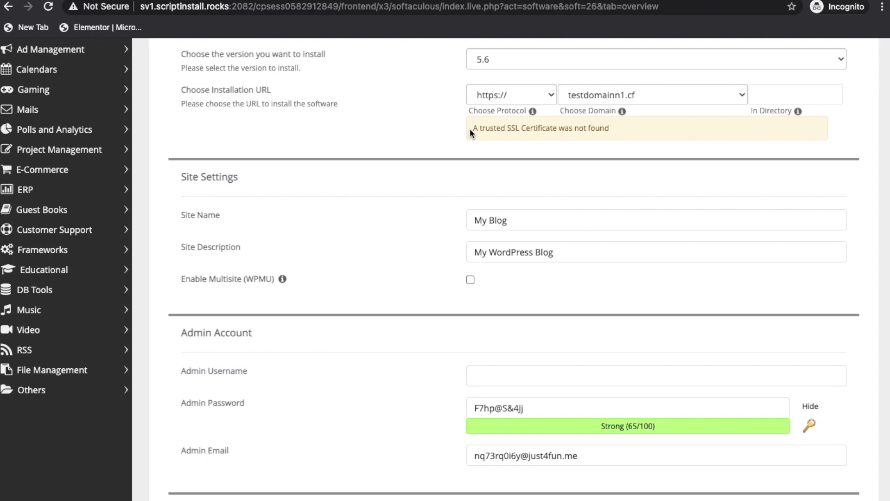
Change the site name to 'My TEST Blog' and the description to 'My TEST WordPress Blog'
click(536, 224)
text(TEST)
click(486, 253)
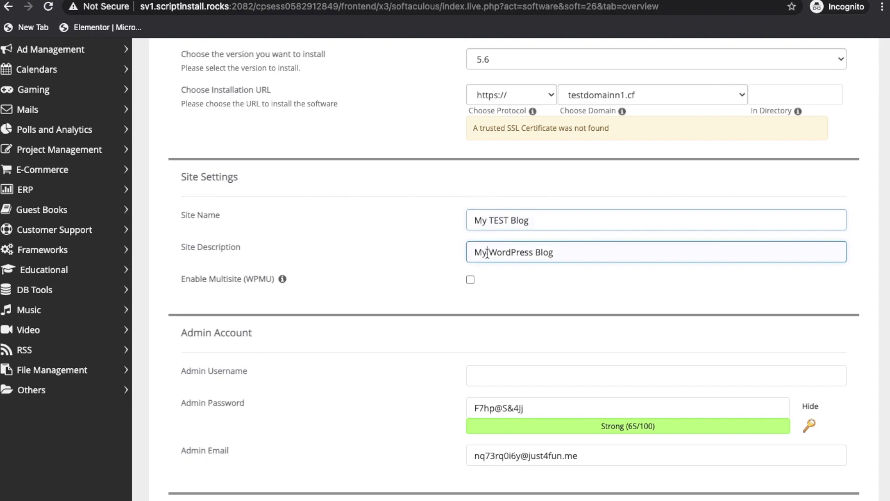
text(TEST)
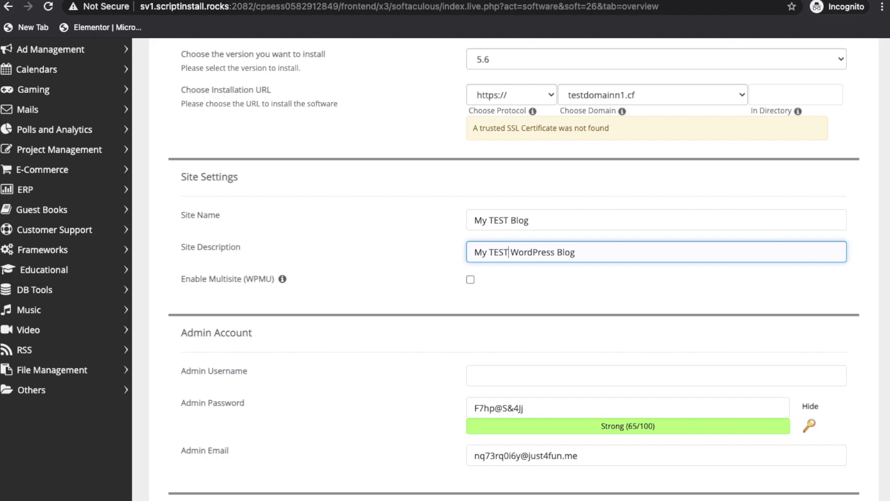
Set the admin username to admin and enter a new admin password
scroll(542, 277, down, 2)
click(527, 306)
text(admin)
key(Tab)
text(pass)
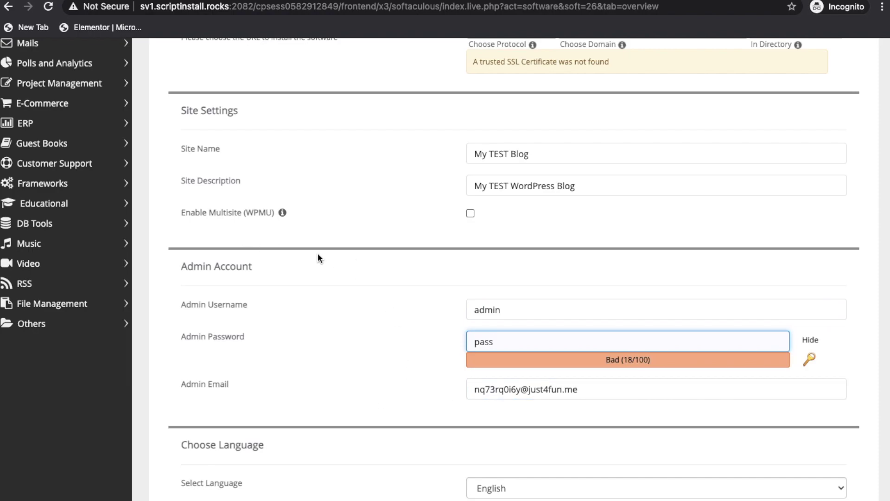
click(470, 212)
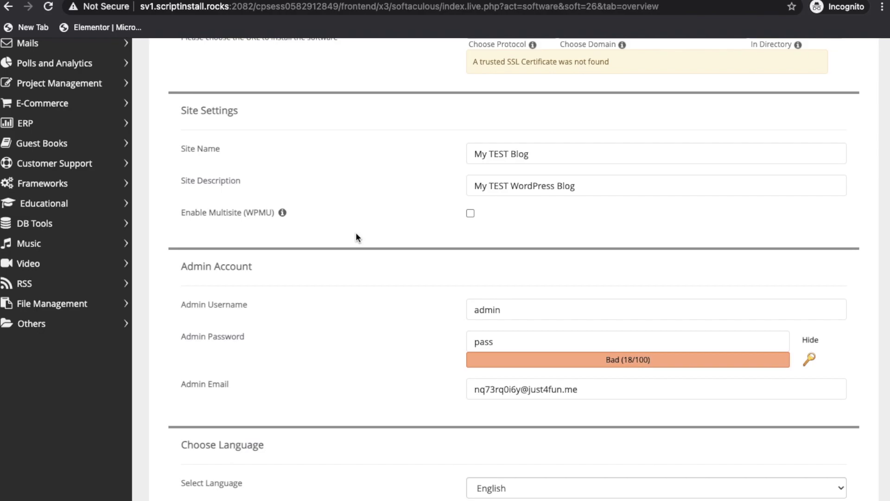
scroll(355, 232, down, 5)
scroll(463, 225, down, 2)
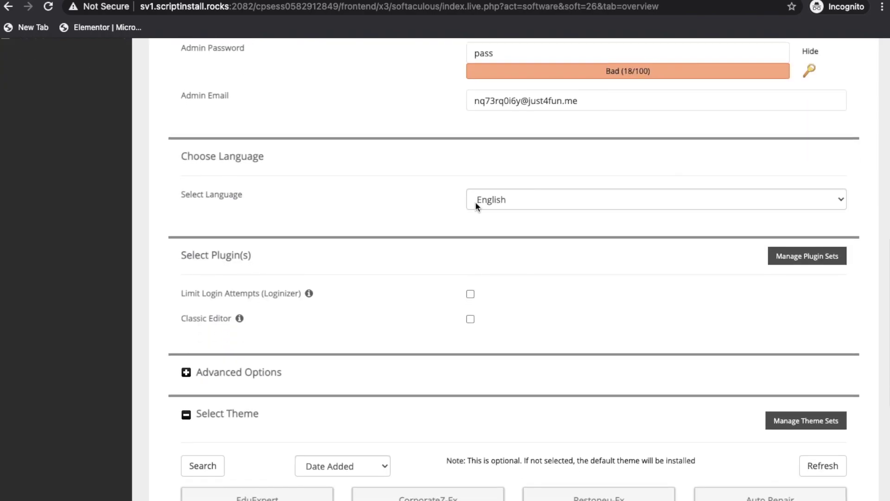
scroll(472, 211, down, 2)
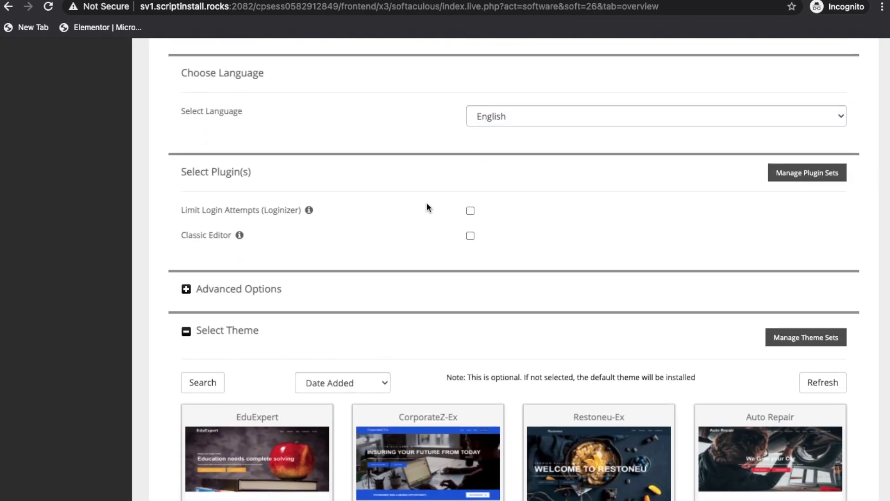
scroll(427, 207, down, 2)
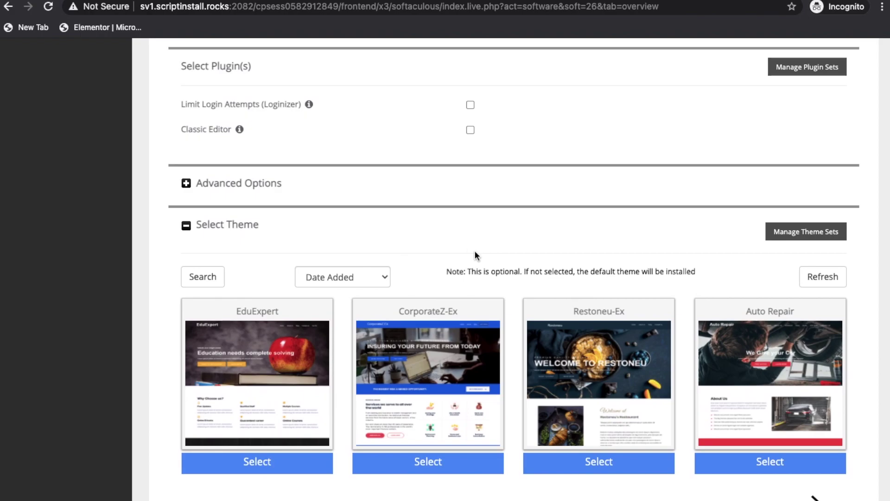
scroll(475, 253, down, 3)
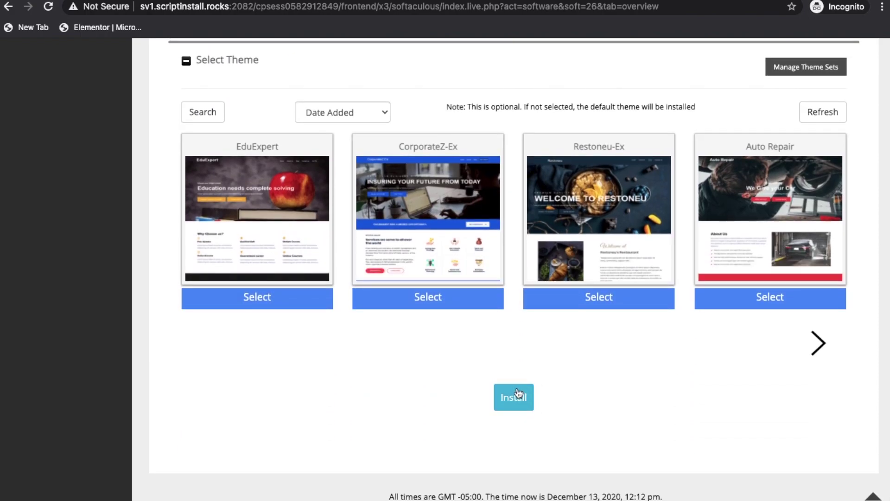
click(518, 393)
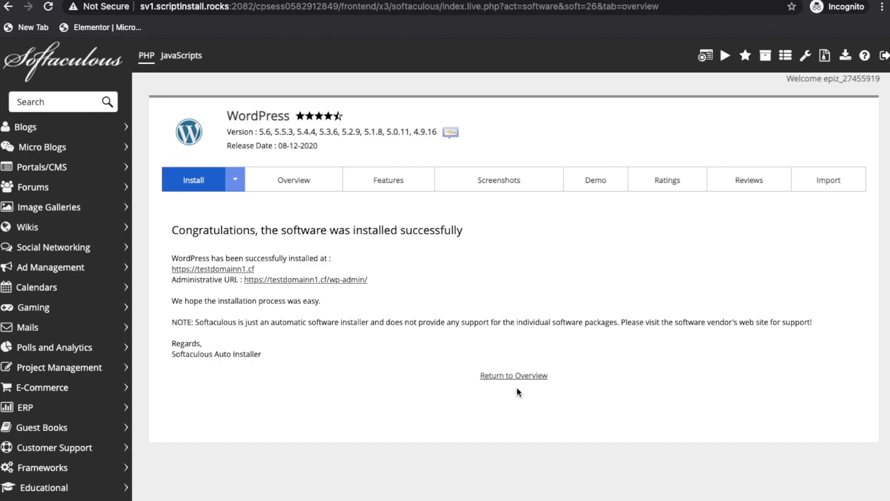
click(231, 269)
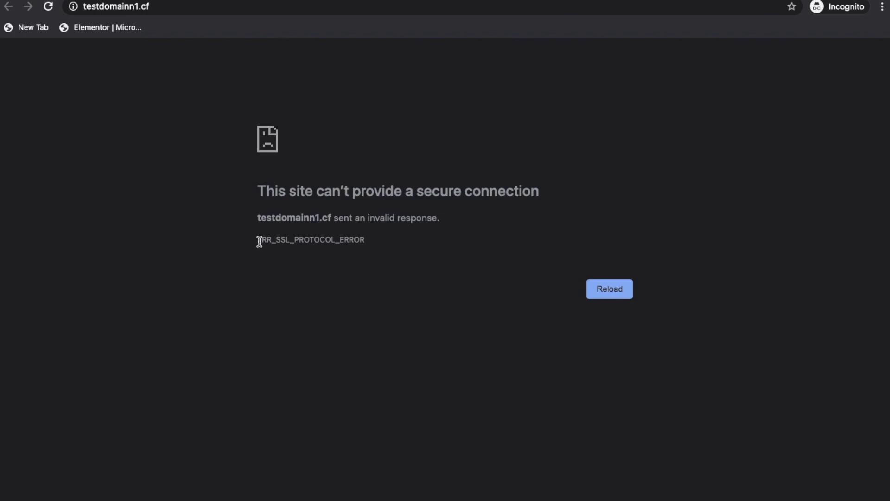
drag(259, 241, 369, 244)
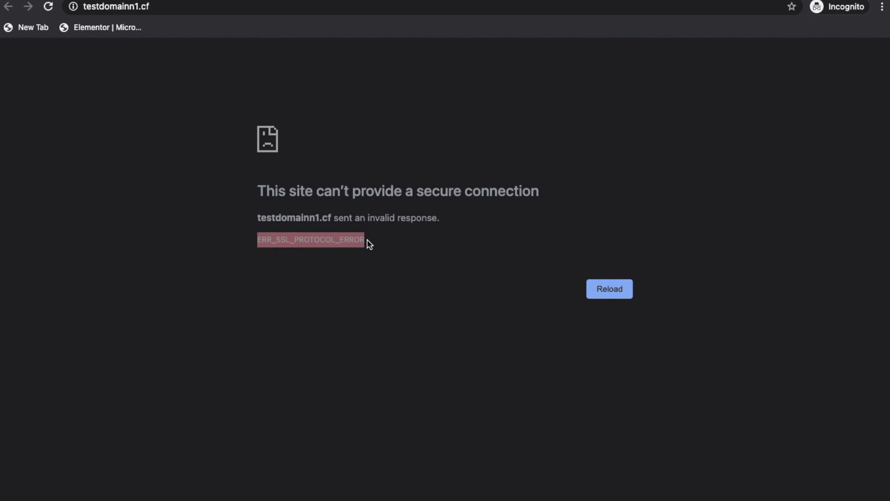
click(369, 244)
click(510, 10)
key(Left)
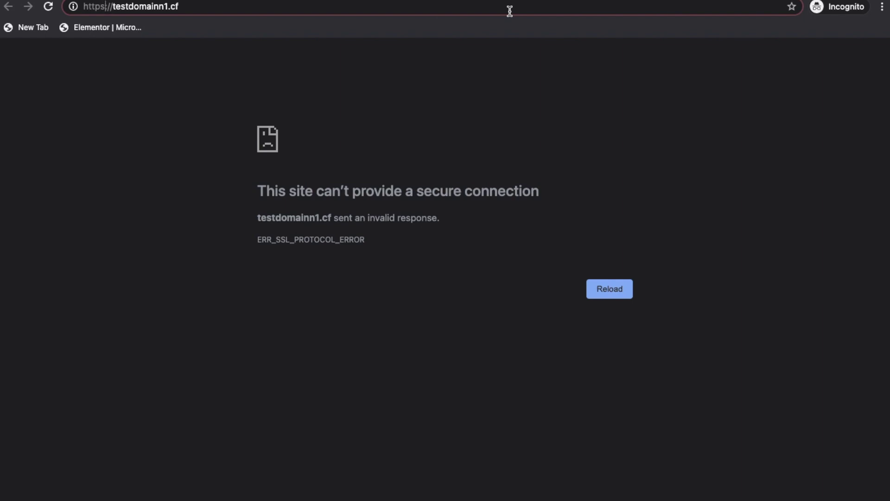
key(Return)
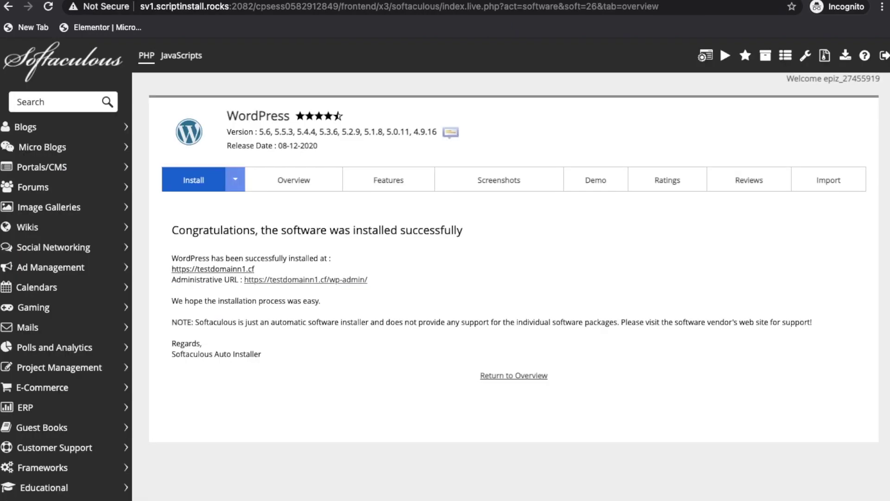
Open Free SSL Certificates and start adding a Custom Domain for SSL
key(super+w)
key(super+w)
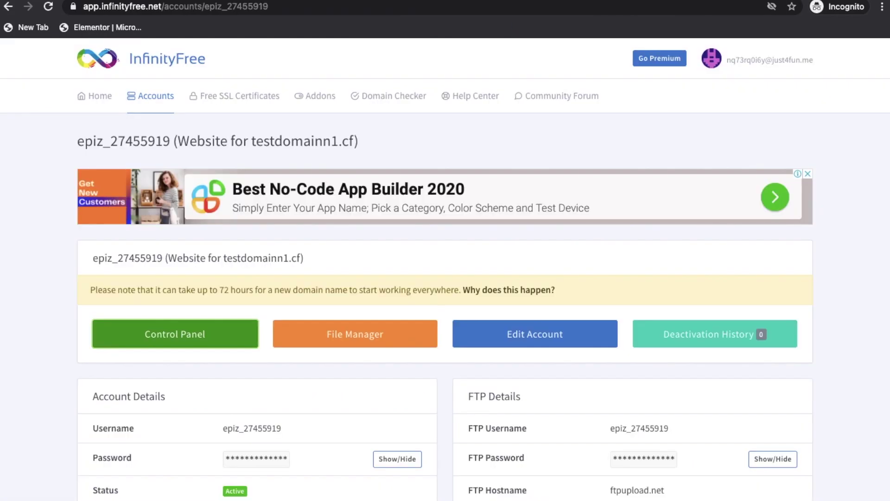
click(229, 101)
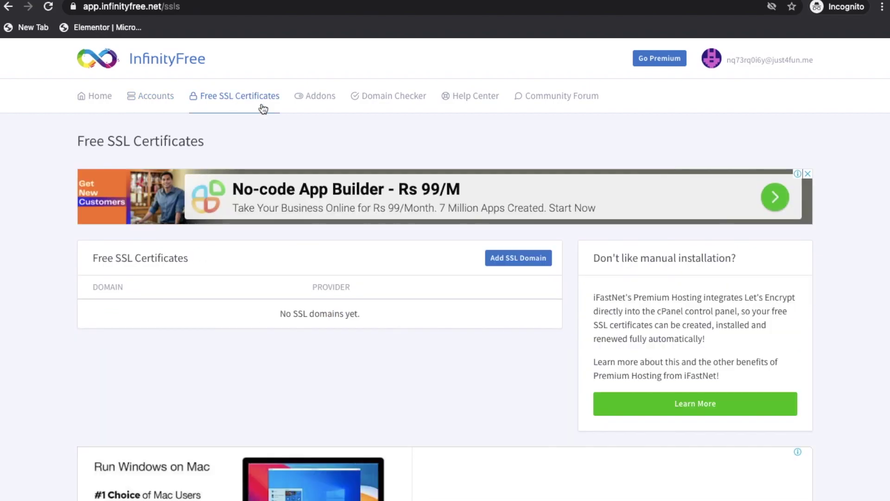
click(501, 264)
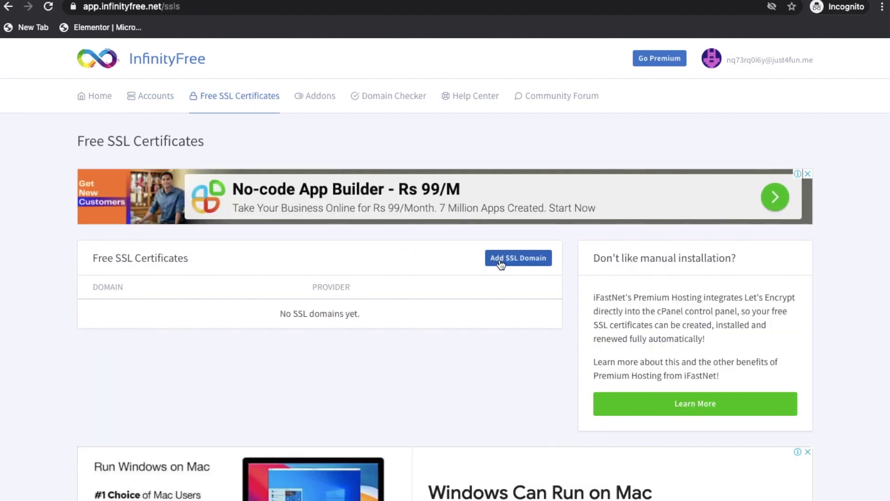
scroll(360, 338, down, 2)
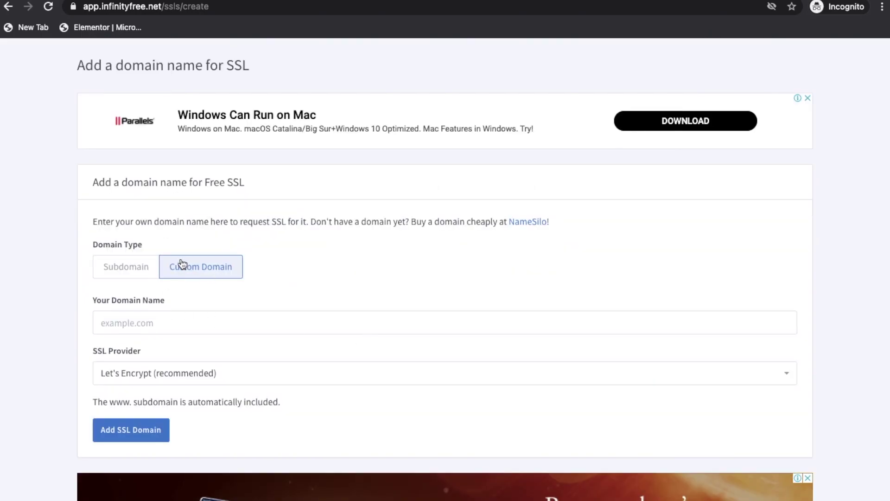
click(186, 319)
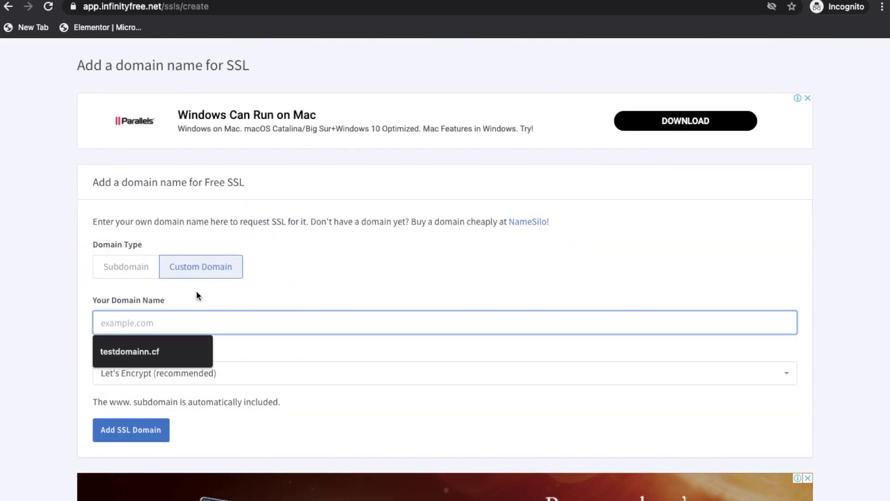
click(141, 349)
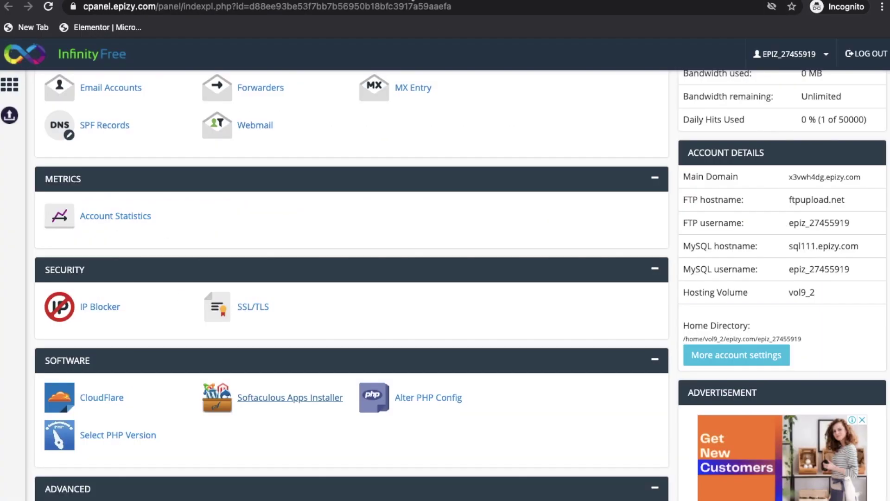
Enter testdomainn1.cf as the custom domain and submit it for free SSL
scroll(328, 120, up, 15)
scroll(732, 275, down, 9)
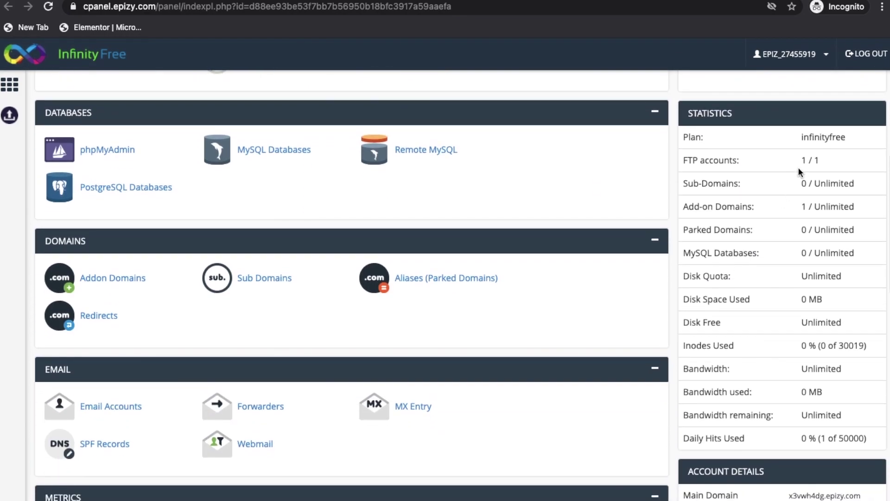
scroll(797, 168, down, 5)
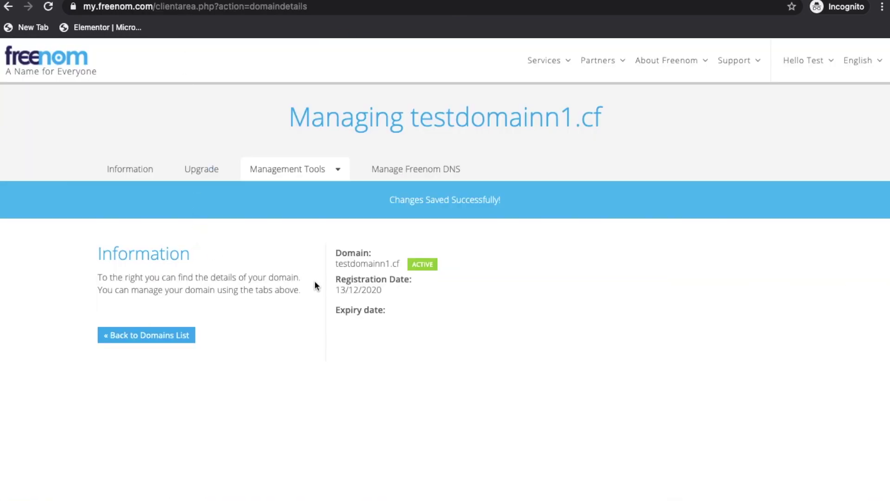
drag(337, 263, 391, 262)
key(super+c)
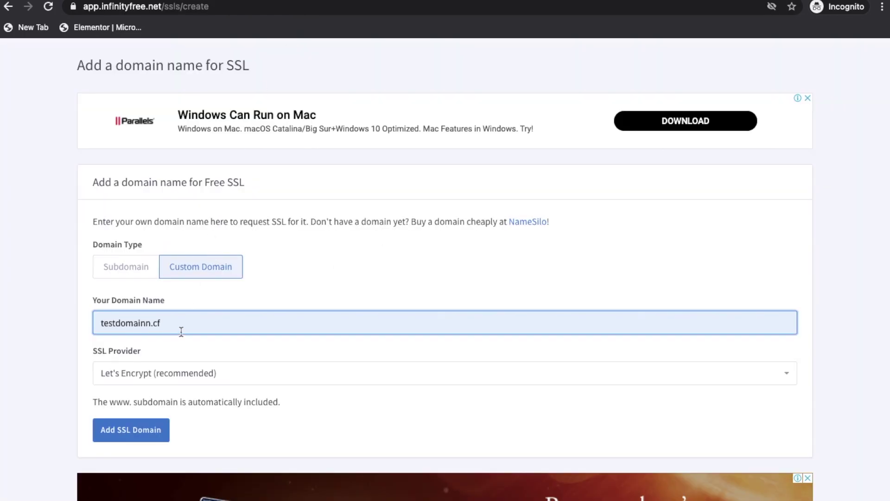
key(super+a)
key(super+v)
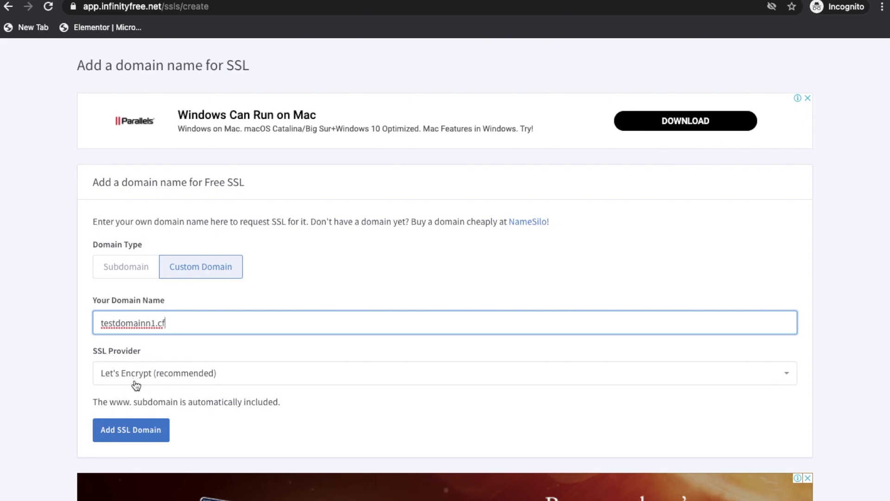
click(141, 438)
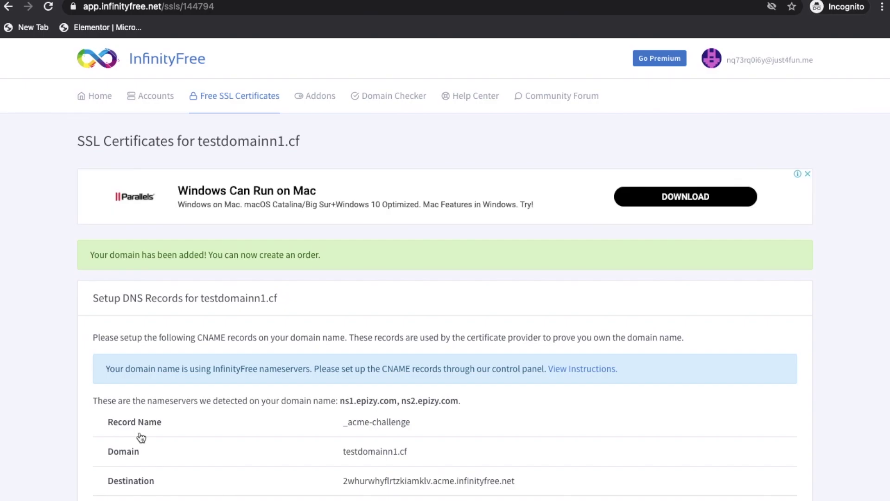
Find and open the CNAME Records page through the control panel search
scroll(140, 438, down, 4)
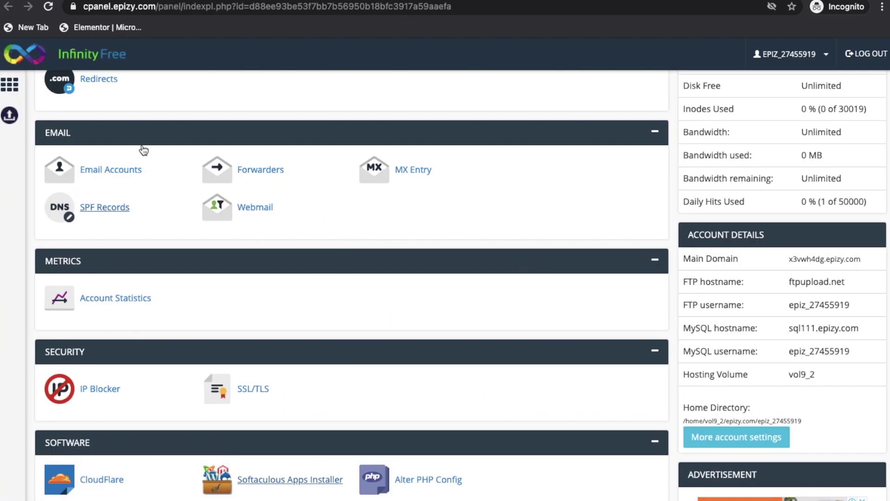
scroll(141, 147, up, 10)
scroll(198, 116, down, 1)
click(223, 139)
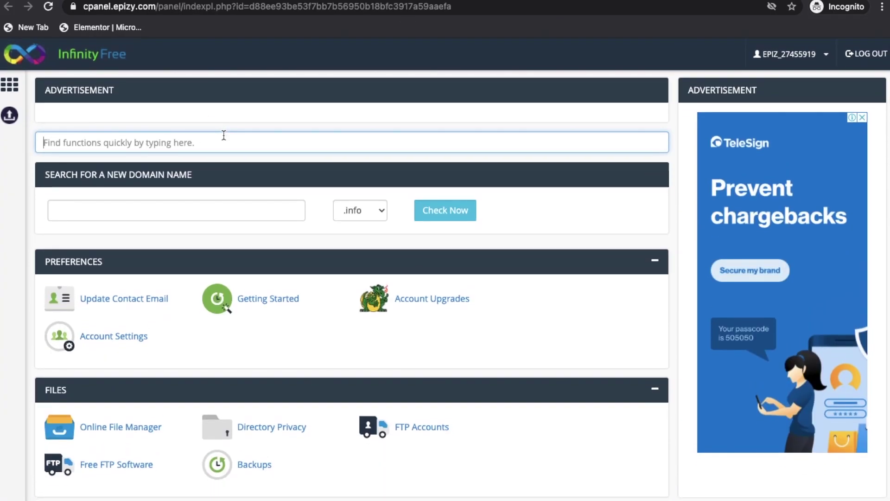
text(c)
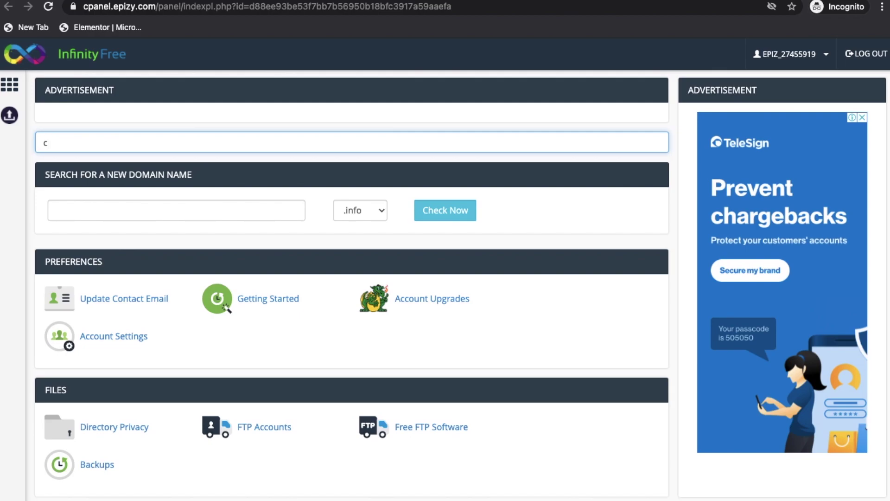
text(nam)
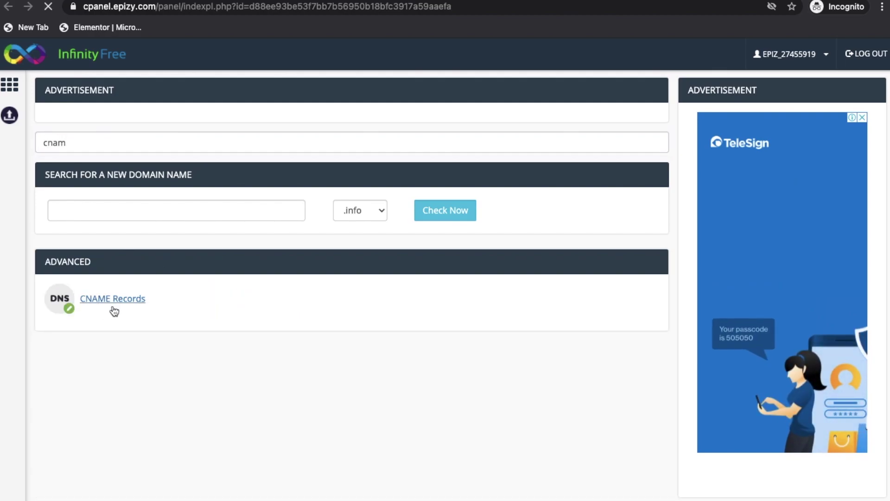
click(113, 300)
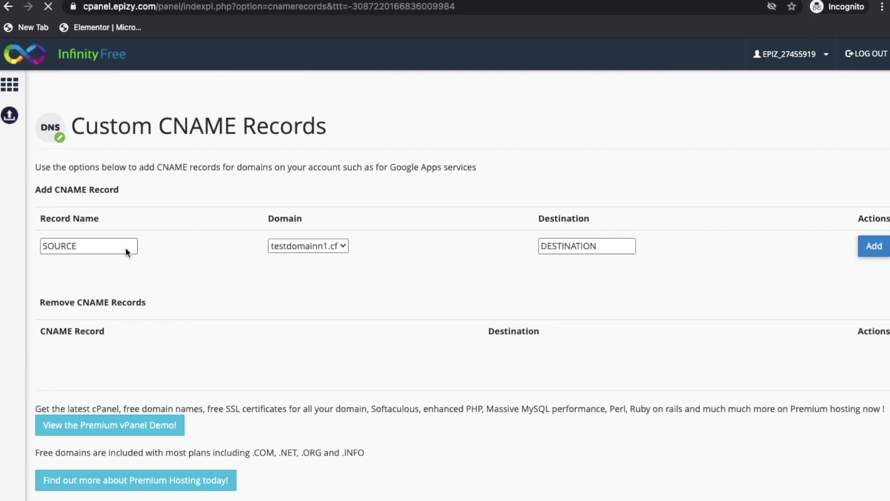
Add the _acme-challenge CNAME record with its destination copied from the SSL page
click(295, 0)
triple_click(379, 228)
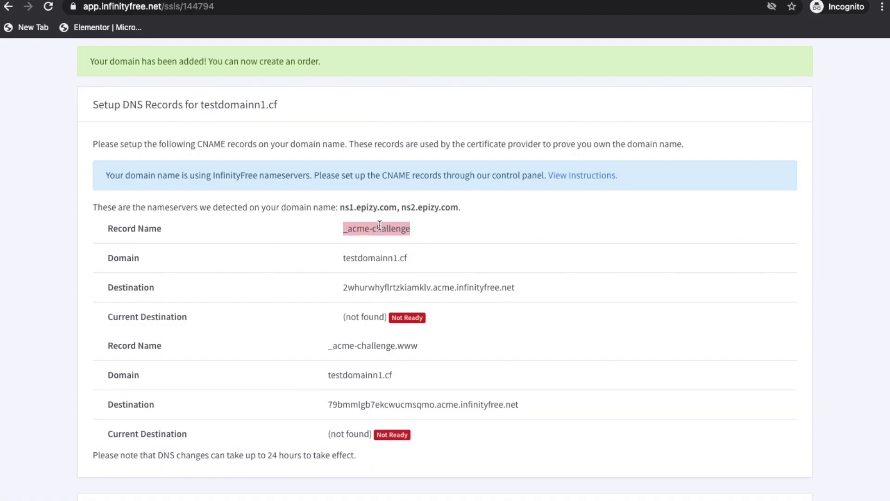
key(ctrl+c)
key(ctrl+Tab)
click(88, 246)
key(ctrl+v)
key(ctrl+Tab)
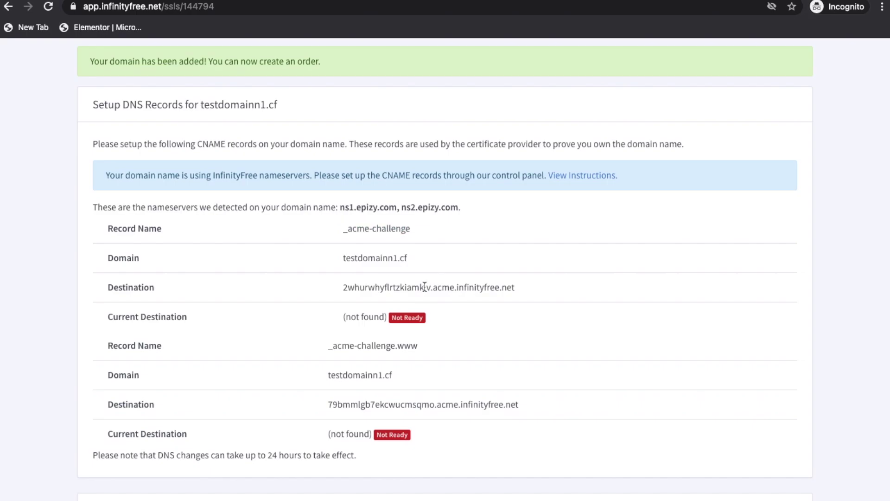
triple_click(425, 287)
key(ctrl+c)
key(ctrl+Tab)
click(587, 246)
key(ctrl+v)
click(874, 246)
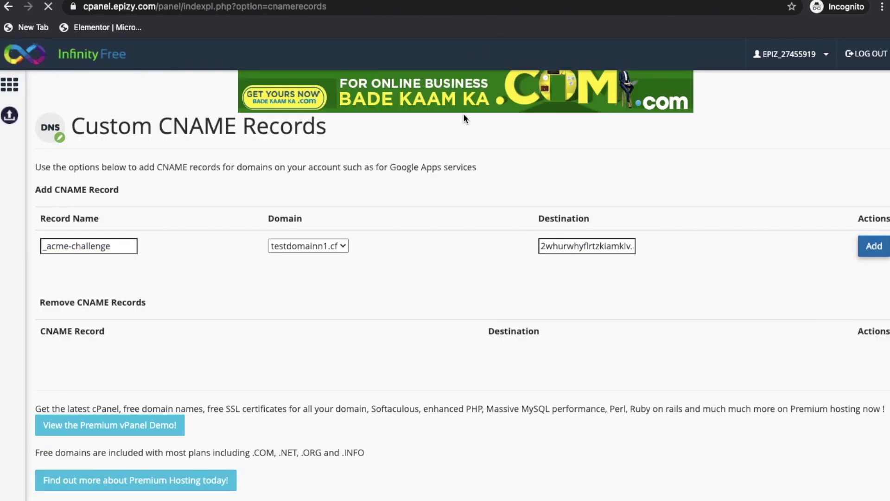
Add the _acme-challenge.www CNAME record with its destination copied from the SSL page
key(ctrl+Tab)
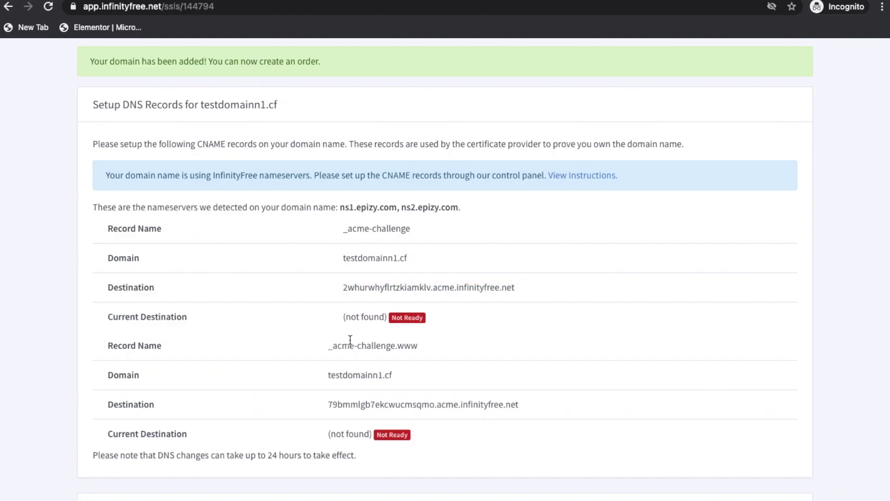
triple_click(350, 343)
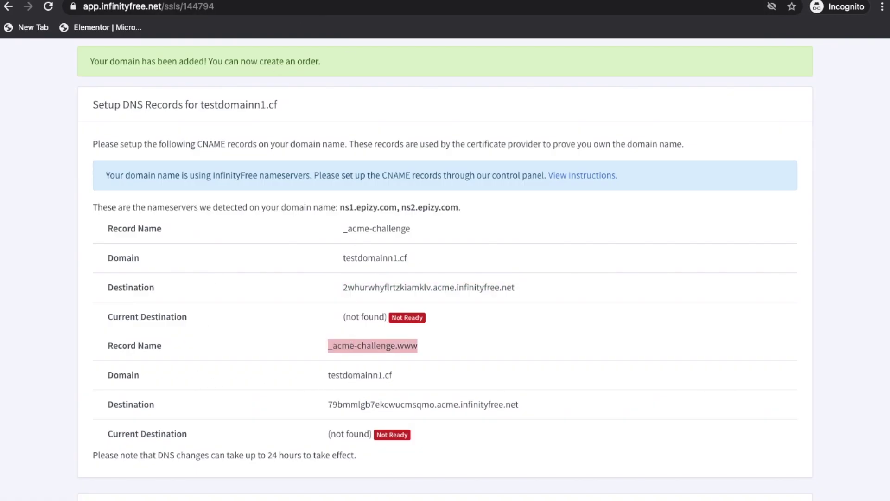
key(ctrl+c)
key(ctrl+Tab)
click(128, 267)
key(ctrl+v)
key(ctrl+Tab)
triple_click(431, 403)
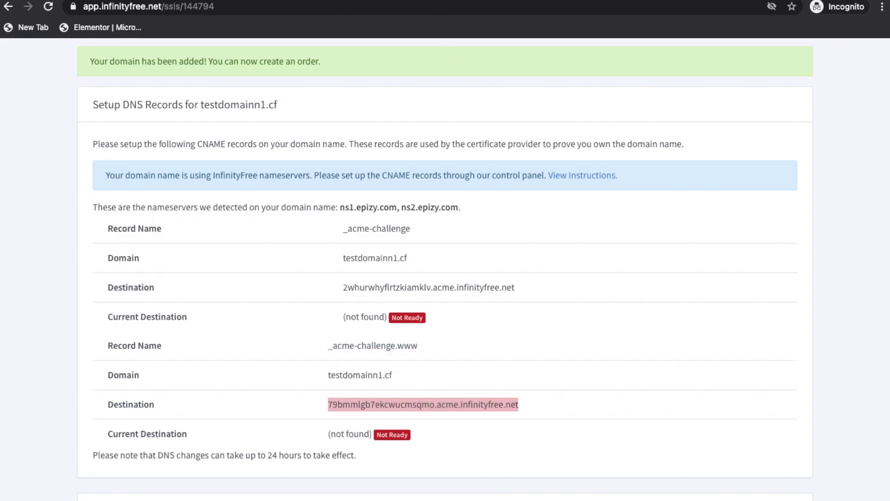
key(ctrl+c)
key(ctrl+Tab)
click(598, 268)
key(ctrl+v)
click(874, 268)
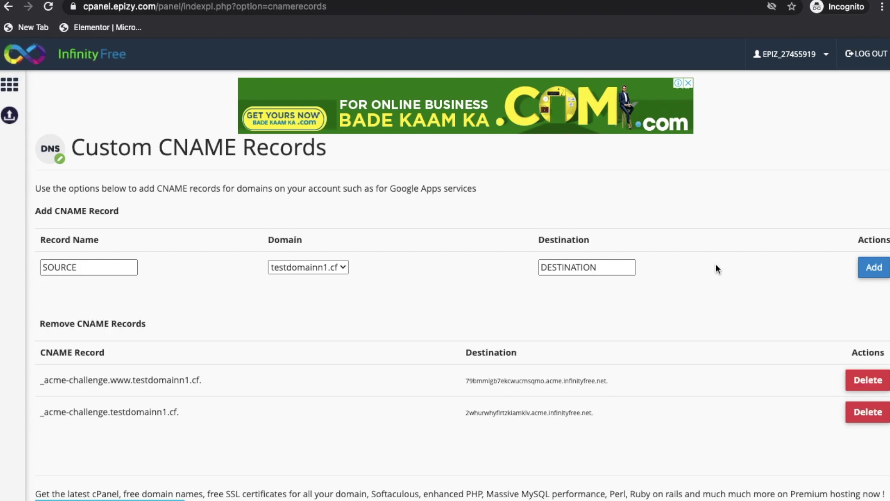
key(ctrl+Tab)
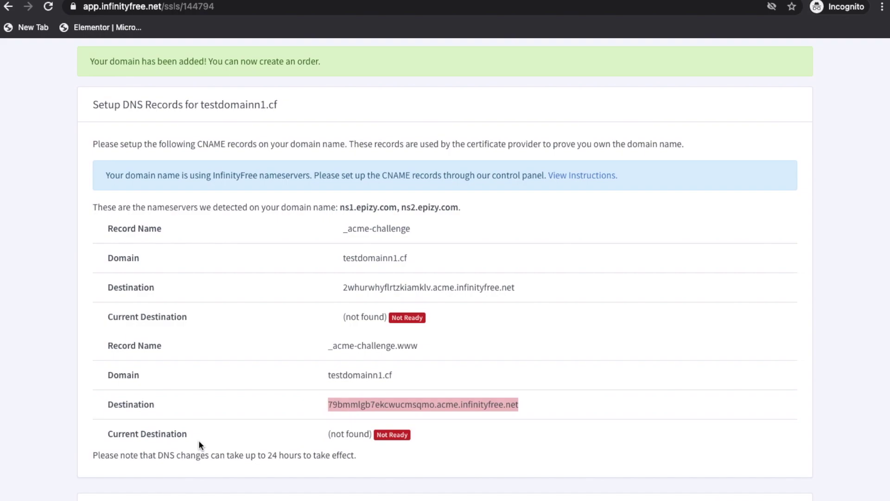
Reload the SSL page until both _acme-challenge records show Ready, then request testdomainn1.cf's certificate
scroll(198, 440, down, 1)
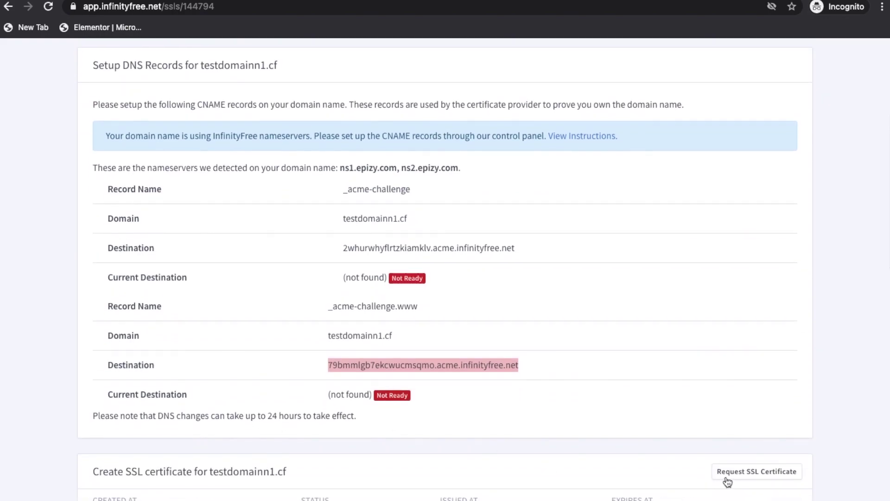
click(49, 6)
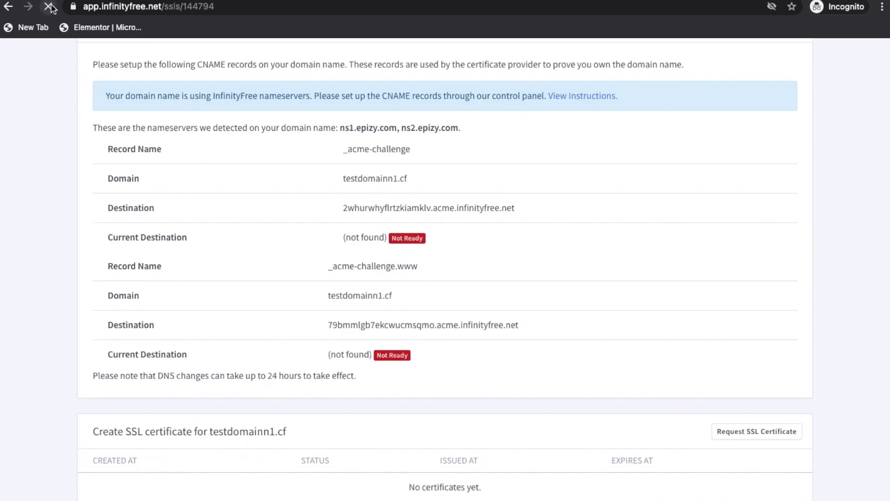
click(766, 431)
scroll(766, 431, down, 5)
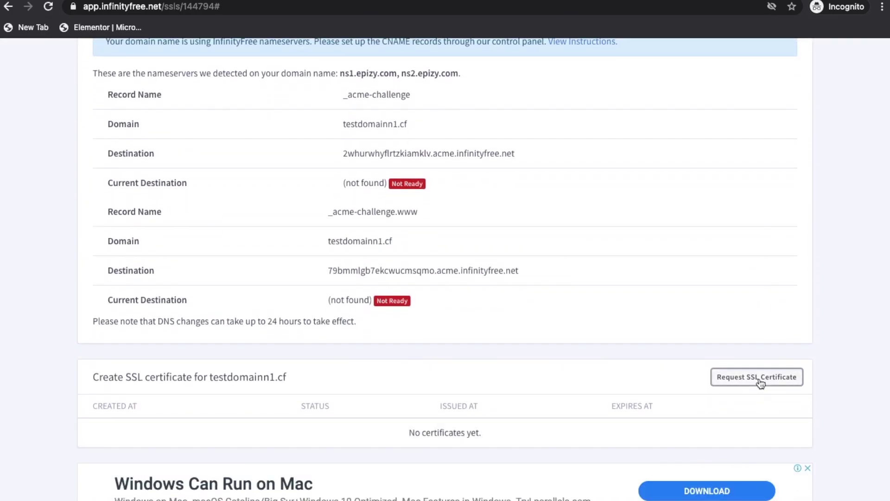
click(759, 377)
scroll(327, 232, down, 4)
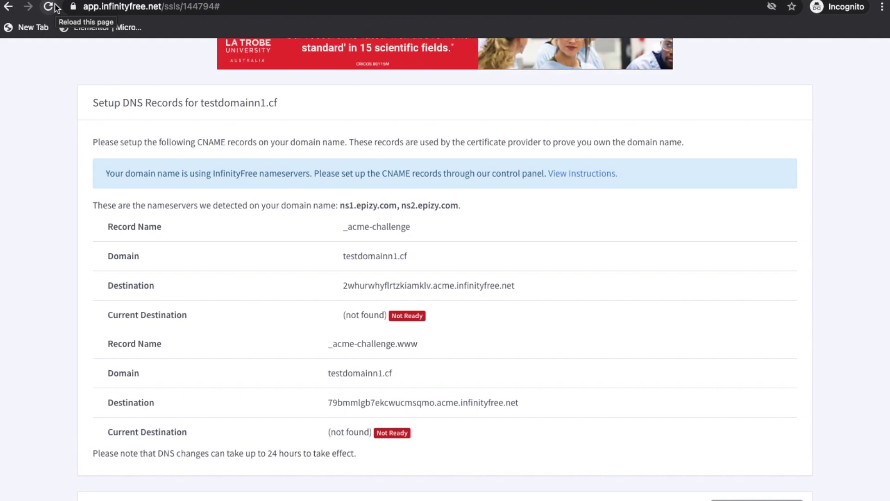
click(54, 7)
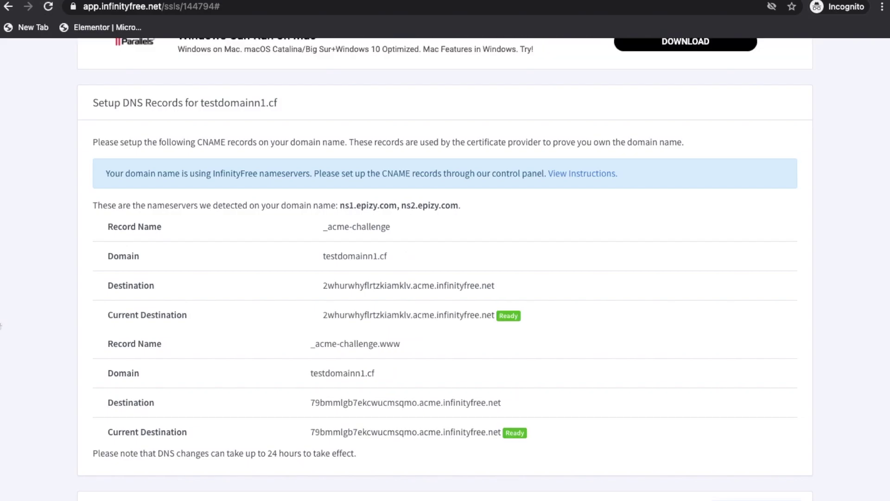
scroll(1, 326, down, 3)
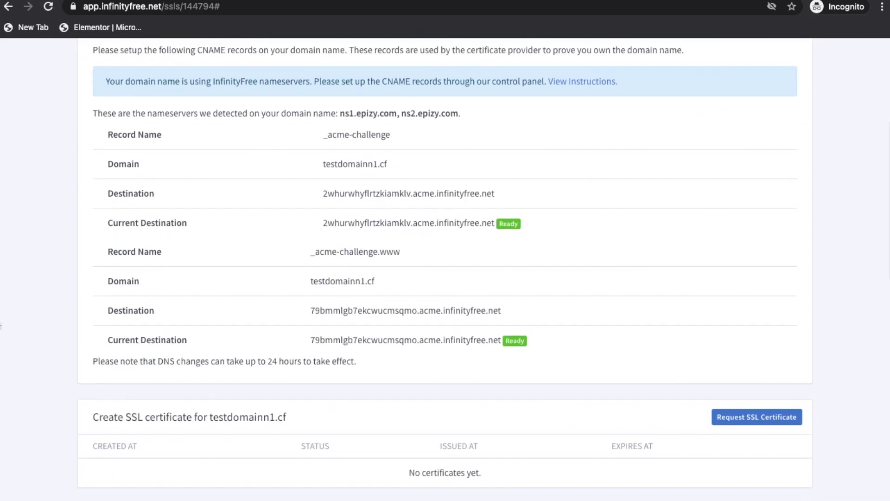
click(754, 419)
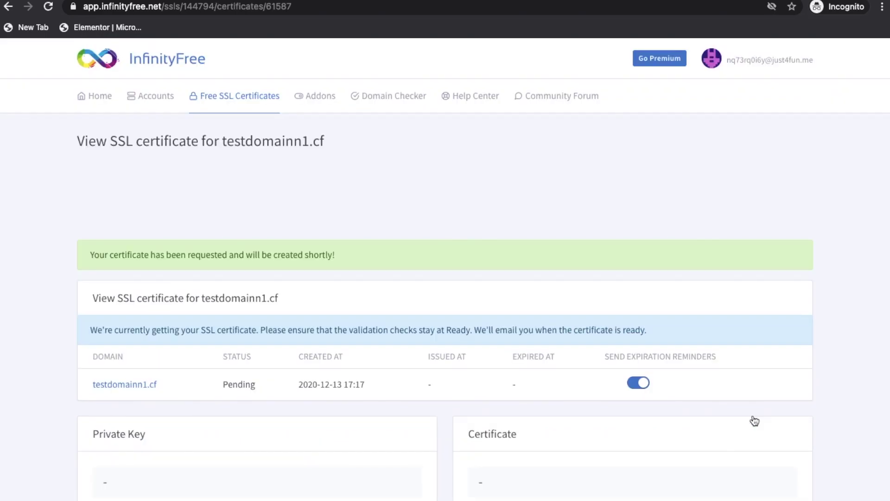
Reload the certificate page to confirm testdomainn1.cf's certificate request is still Pending
drag(88, 254, 338, 250)
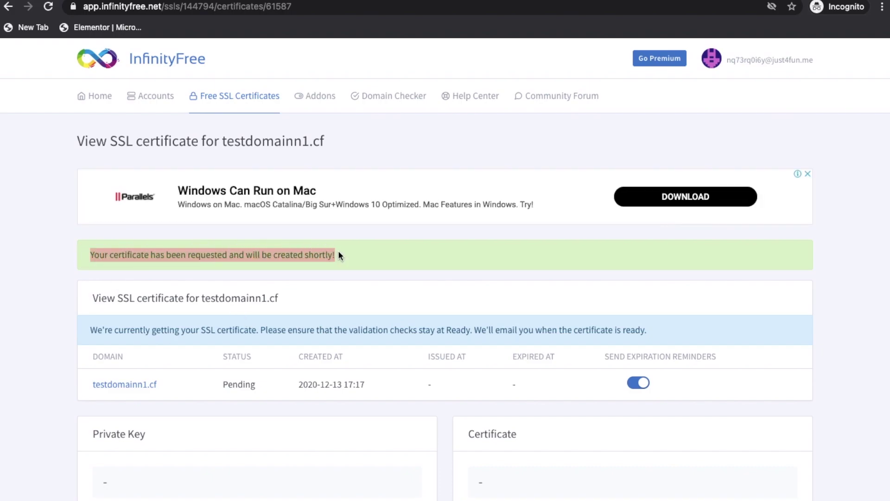
click(41, 288)
scroll(41, 288, down, 3)
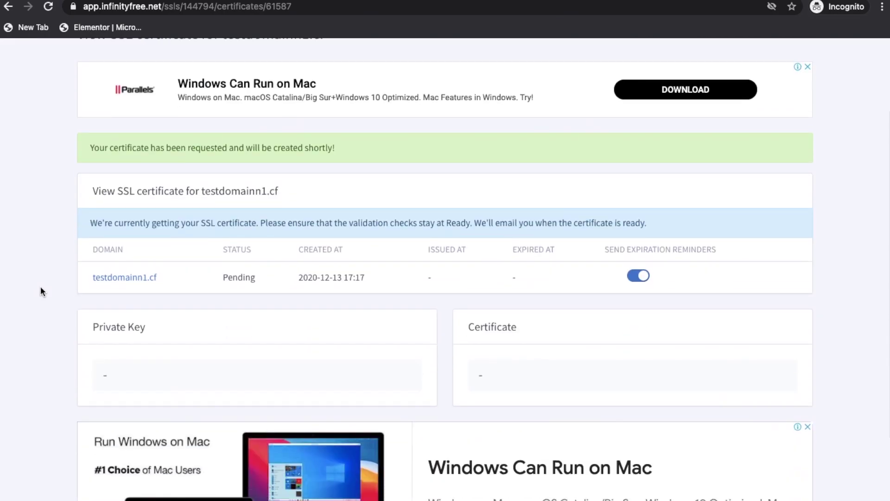
click(51, 7)
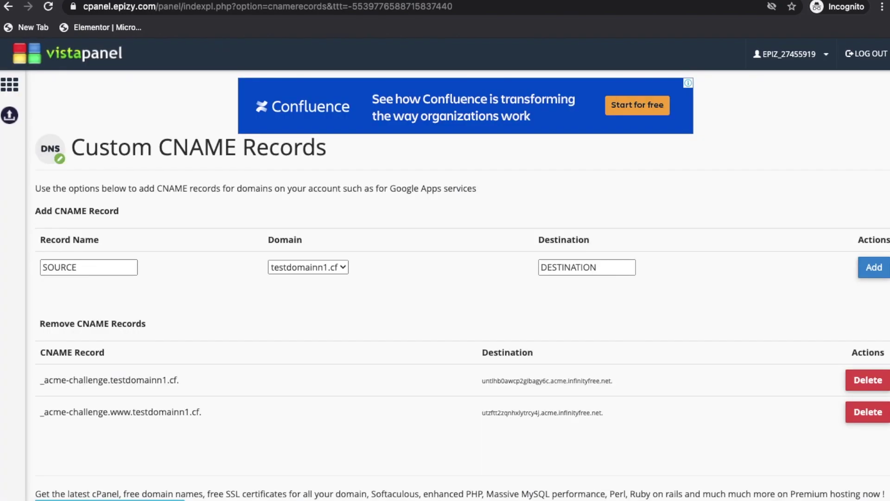
Open the SSL/TLS tool's configuration for testdomainn1.cf via the control panel search
click(90, 59)
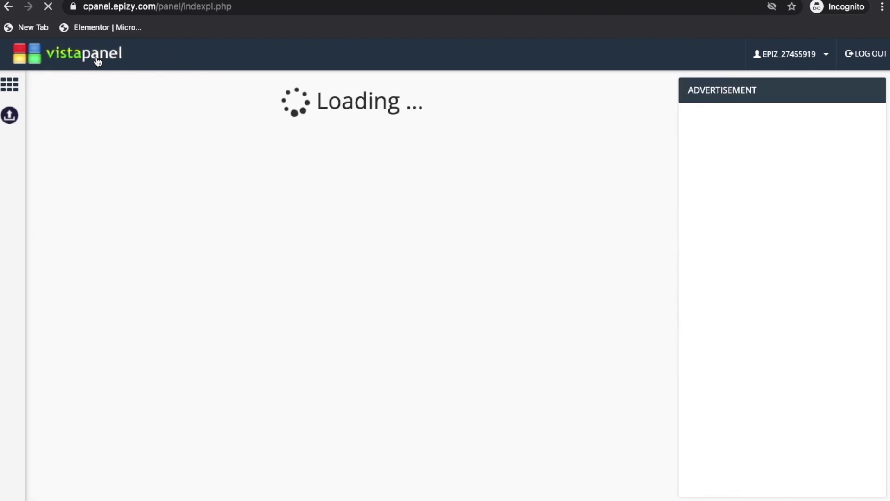
click(309, 145)
text(ssl)
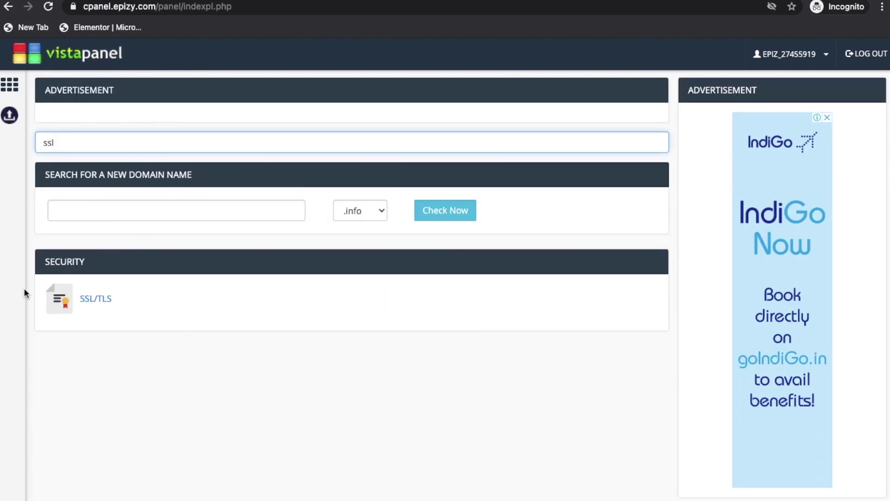
click(96, 298)
click(301, 323)
Replace the Private Key field with the issued private key and upload it
scroll(370, 285, down, 2)
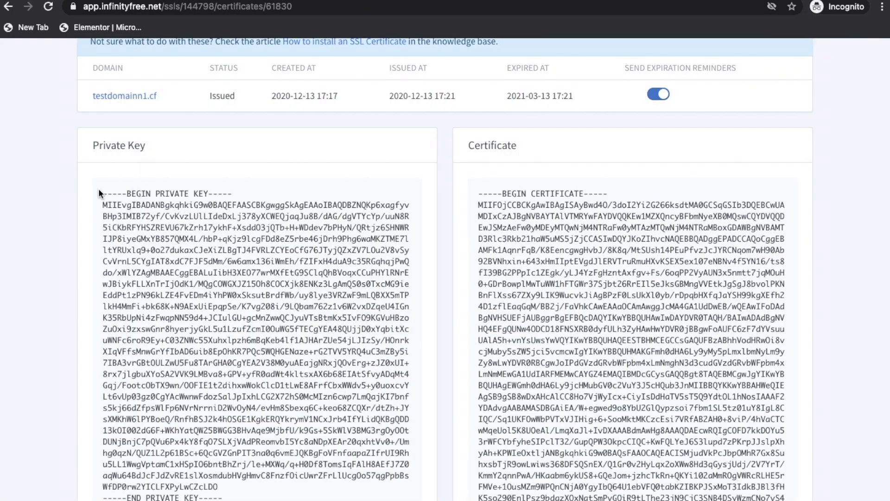
drag(99, 193, 223, 494)
right_click(216, 433)
click(250, 441)
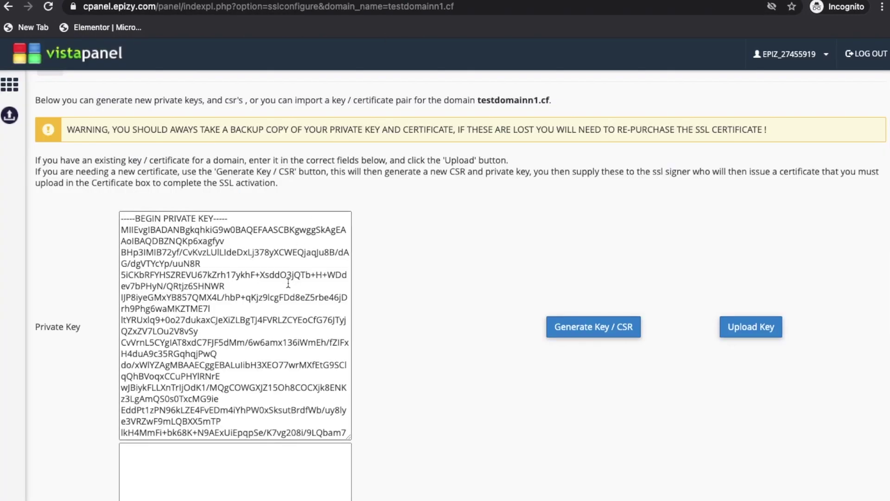
click(288, 283)
key(ctrl+a)
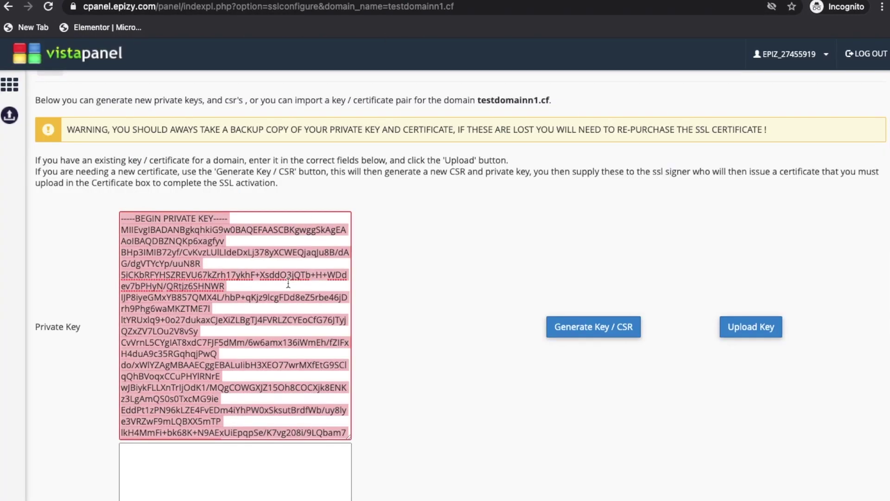
key(BackSpace)
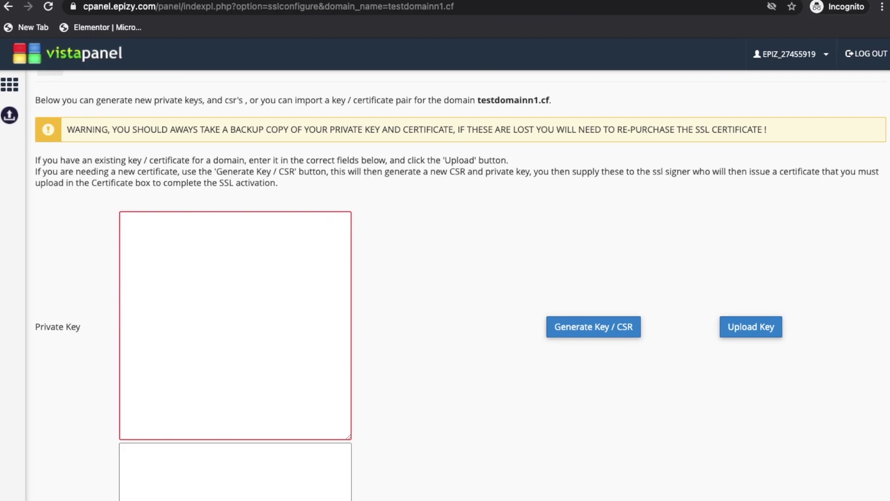
key(ctrl+v)
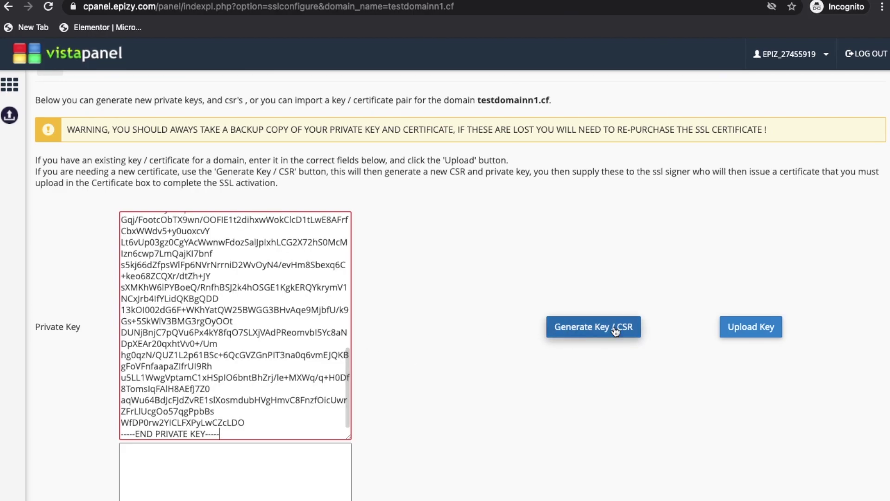
click(741, 328)
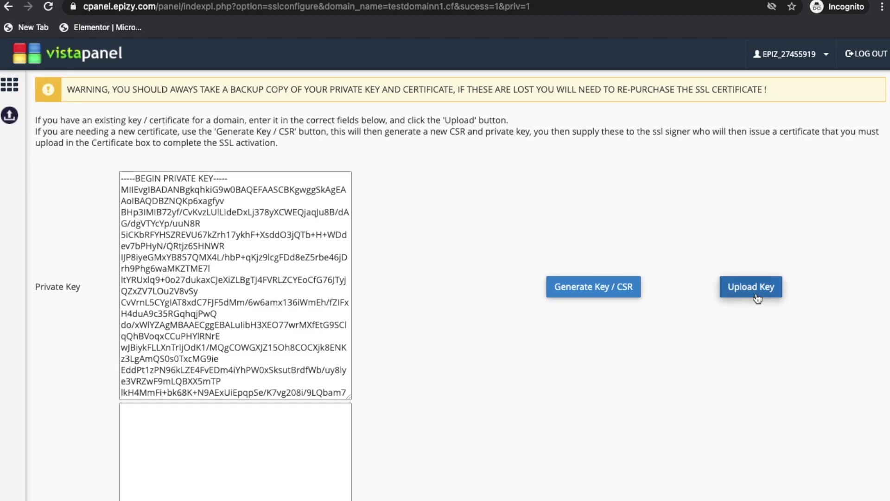
click(755, 286)
Paste the issued certificate into the Certificate box and upload it for testdomainn1.cf
scroll(360, 223, down, 10)
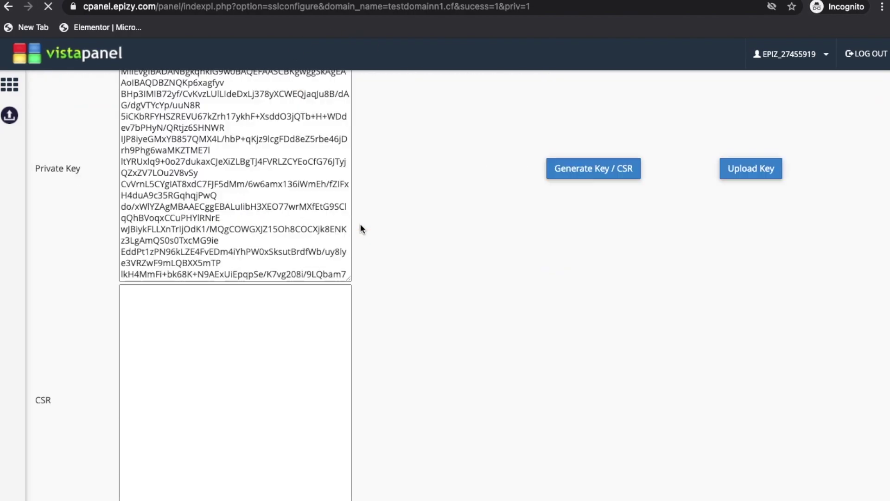
key(ctrl+shift+Tab)
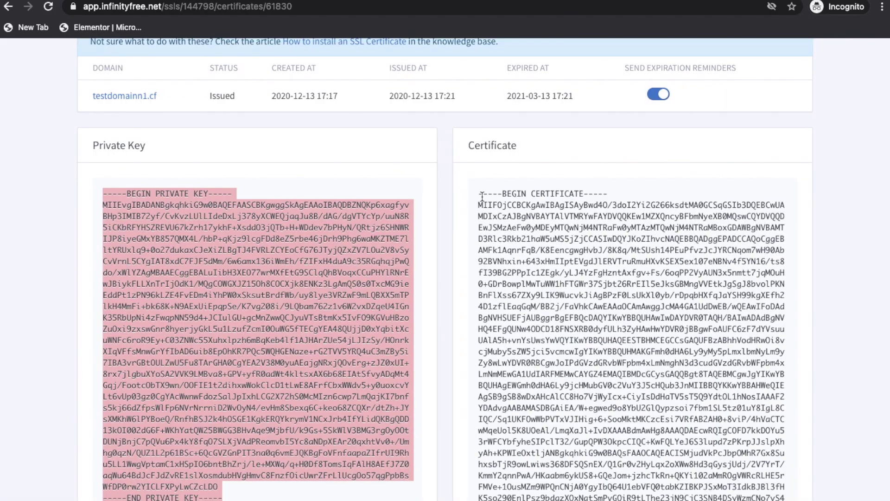
scroll(483, 197, down, 2)
drag(478, 123, 604, 452)
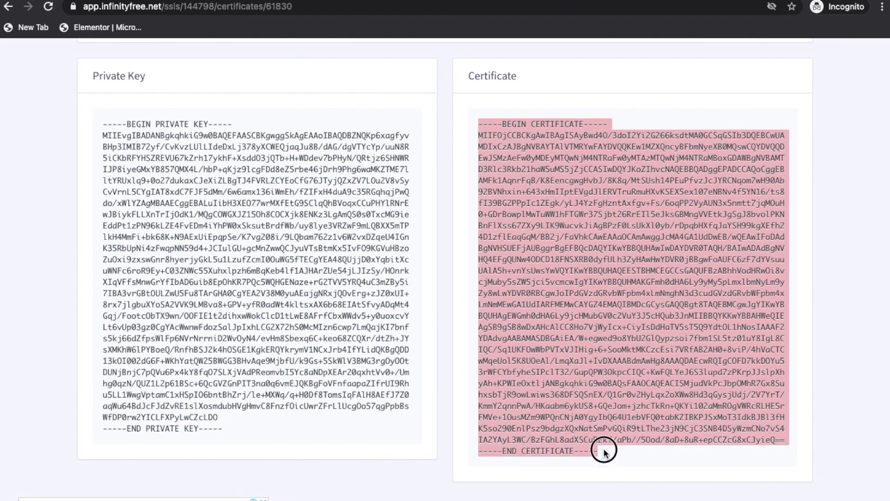
right_click(568, 335)
click(588, 361)
key(ctrl+Tab)
click(299, 237)
key(ctrl+v)
click(757, 221)
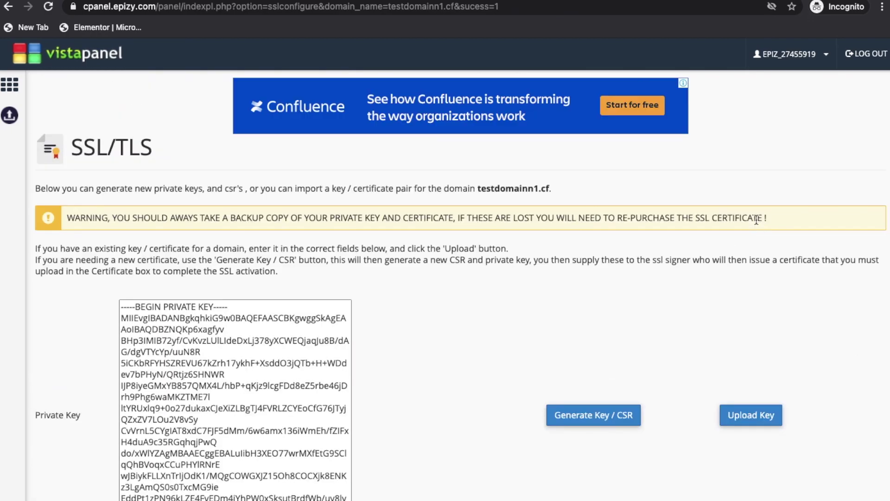
key(ctrl+Tab)
click(418, 5)
key(Left)
text(htt)
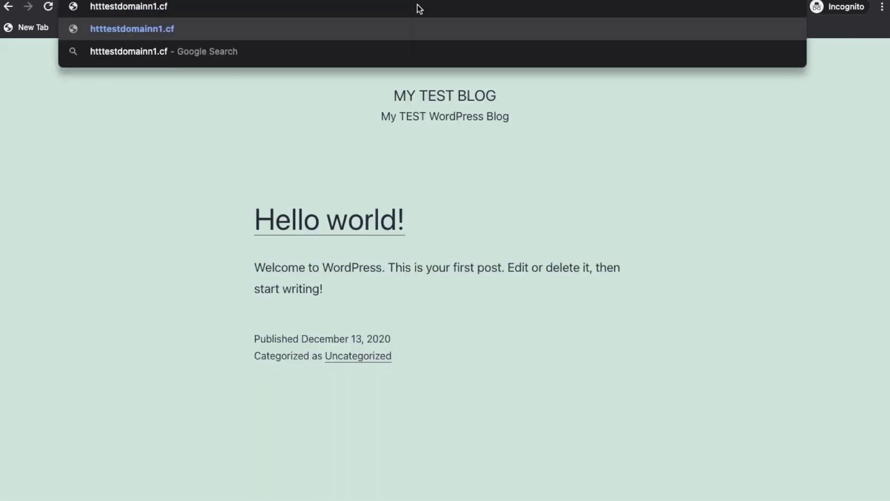
text(ps://)
key(Return)
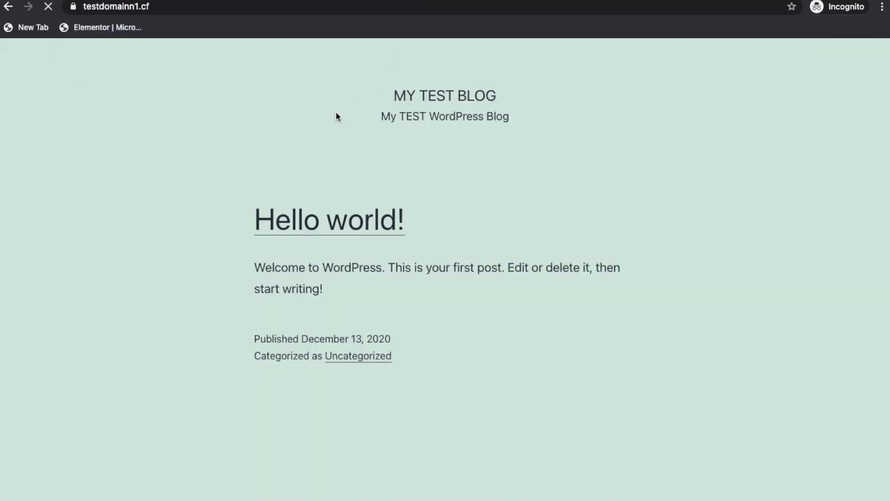
click(73, 6)
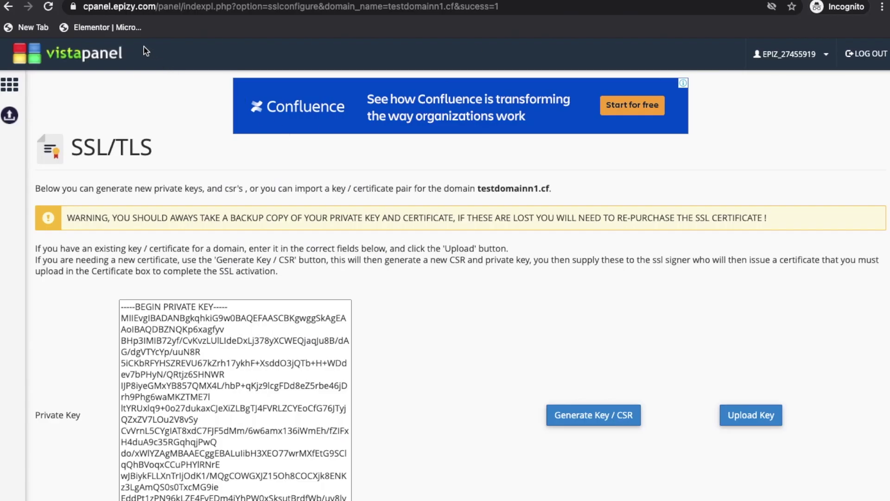
Enable Cloudflare for testdomainn1.cf through VistaPanel's CloudFlare tool
click(93, 53)
click(238, 143)
text(clo)
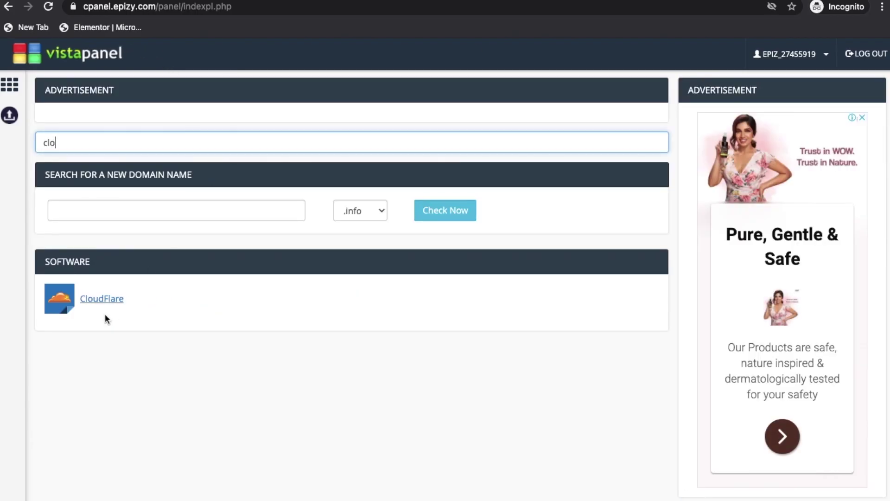
click(100, 297)
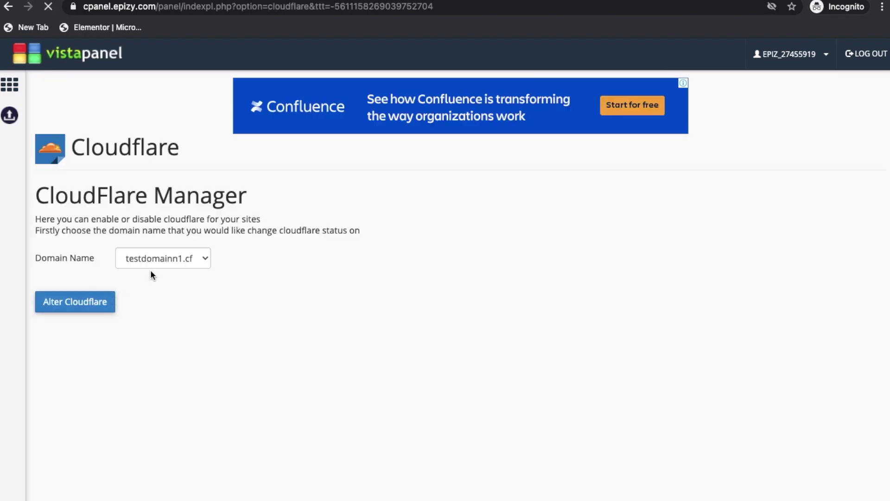
click(96, 308)
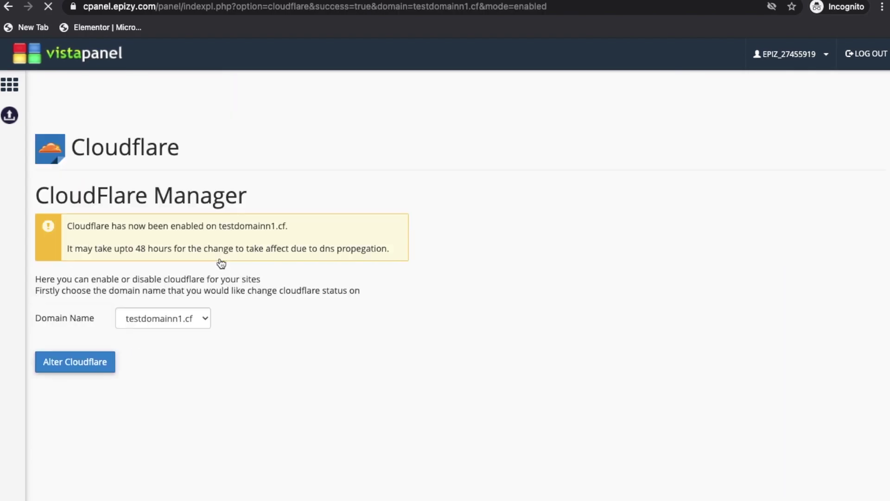
drag(66, 226, 204, 232)
click(74, 241)
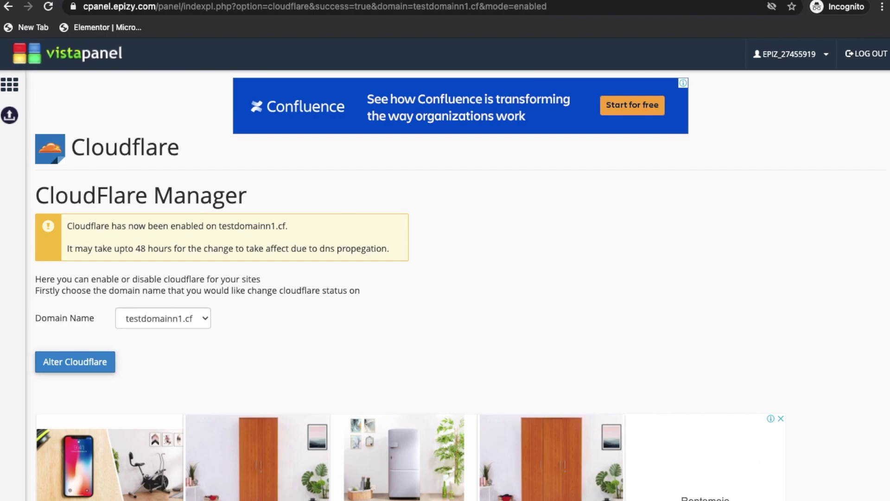
key(ctrl+t)
Search Google for cloudflare and open the Cloudflare website
text(go)
key(Return)
text(cloudflare)
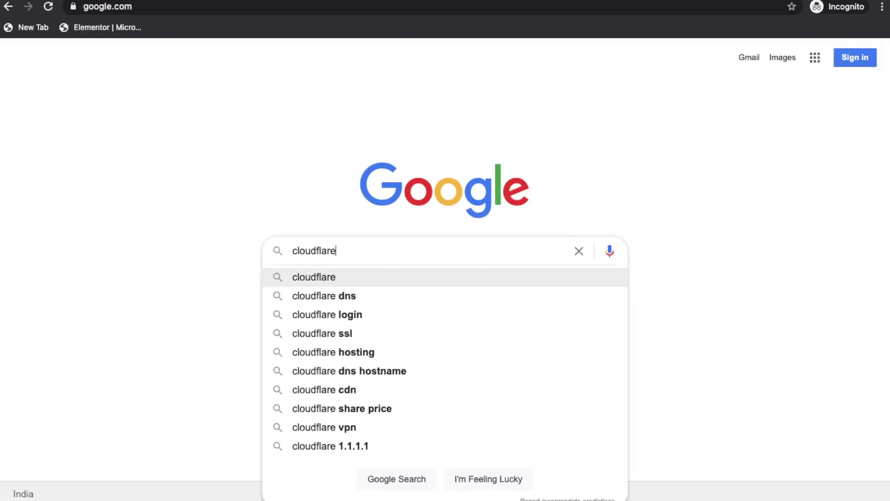
key(Return)
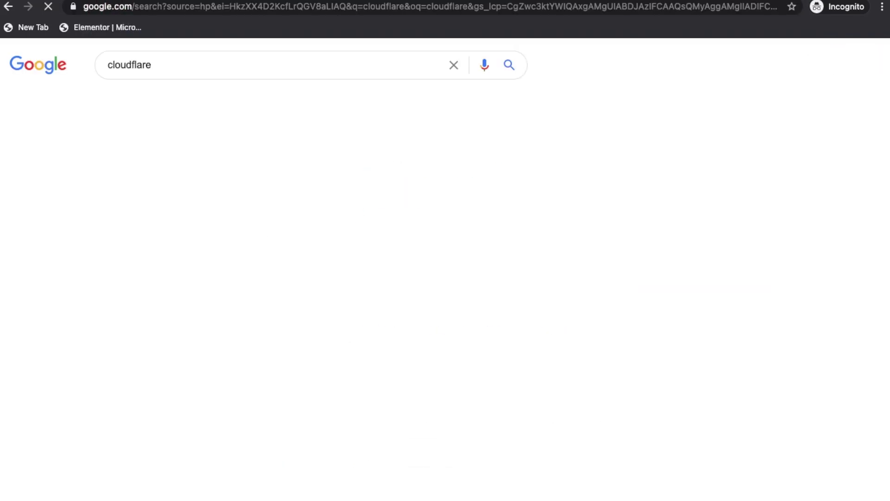
click(180, 168)
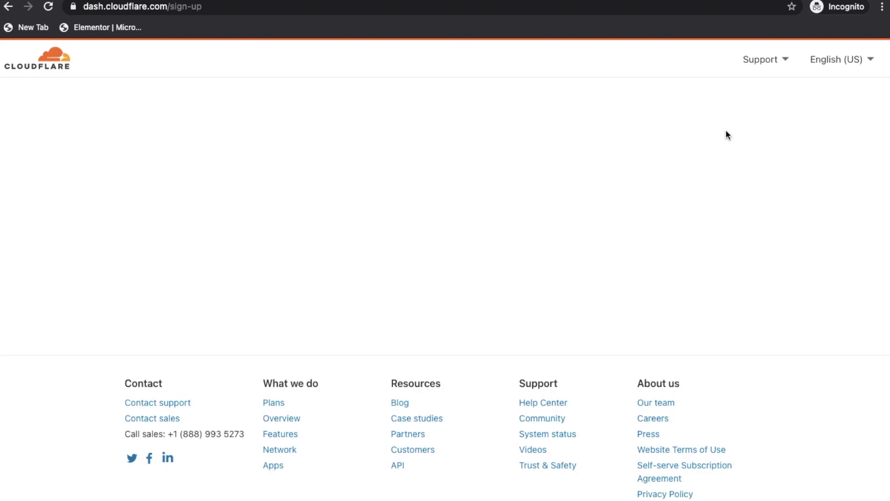
Create a Cloudflare account using a temp-mail.io disposable address and a password
click(347, 181)
key(ctrl+t)
text(temp mail)
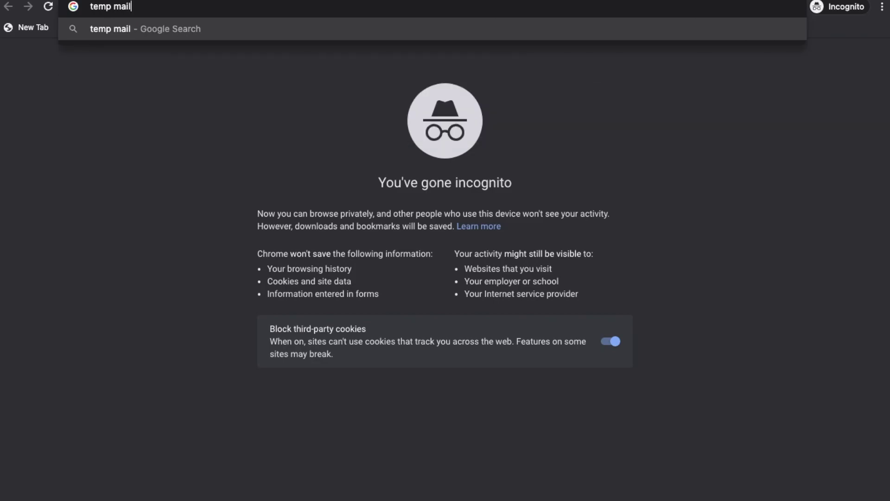
key(Return)
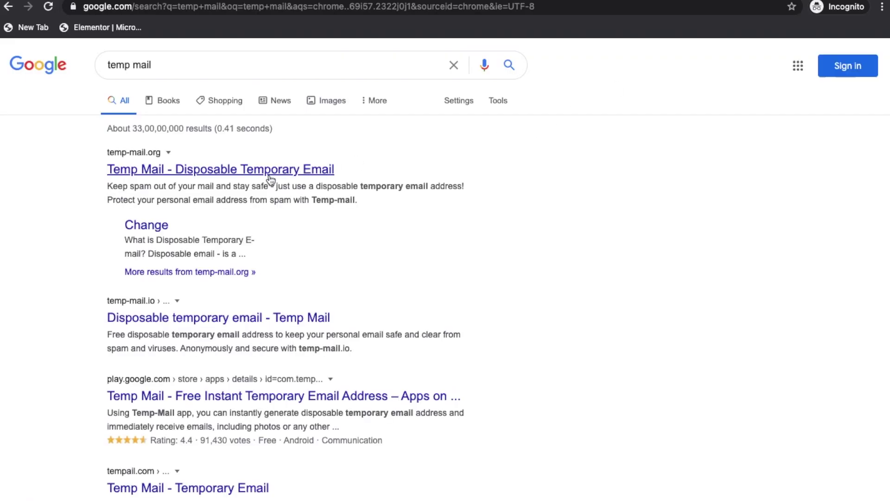
click(261, 325)
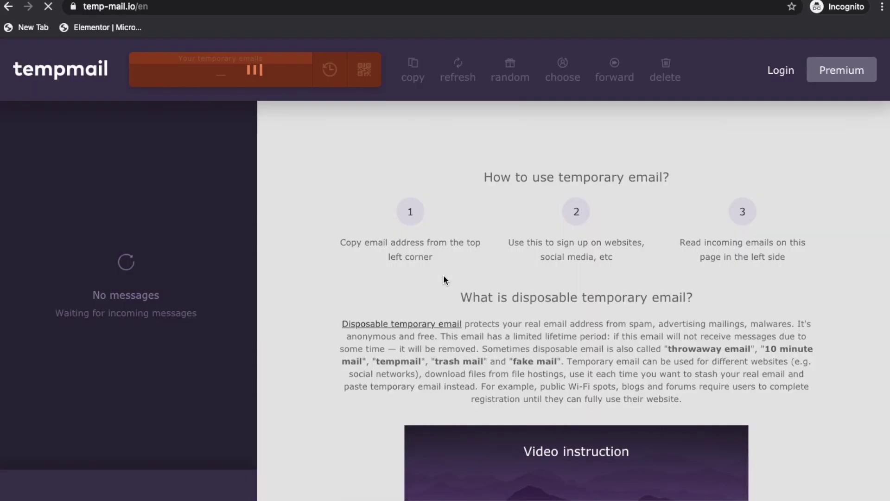
click(411, 71)
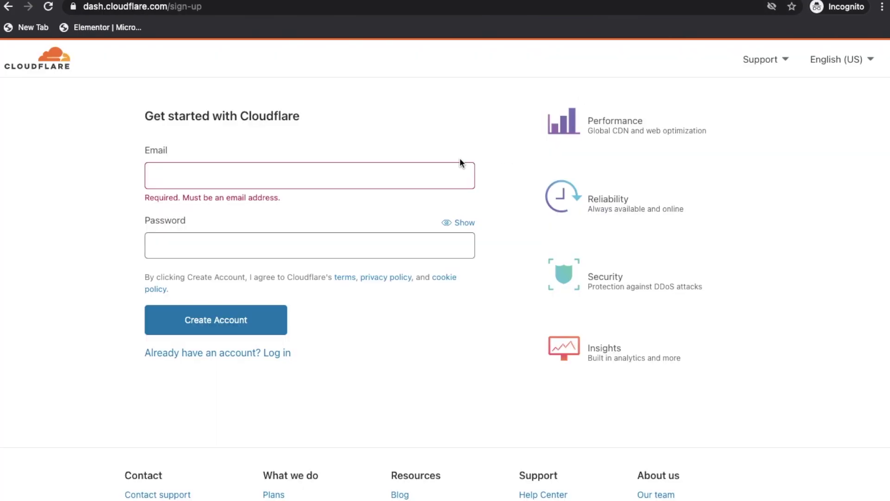
click(460, 163)
key(ctrl+v)
key(Tab)
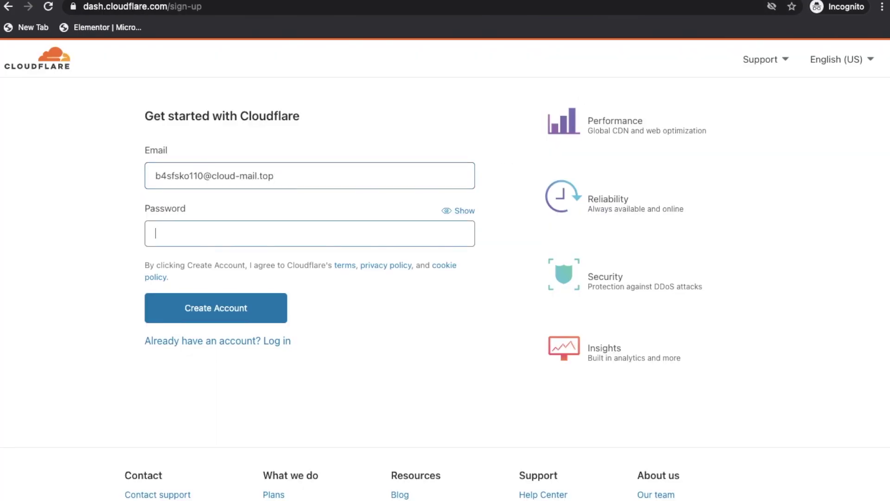
text(Password!)
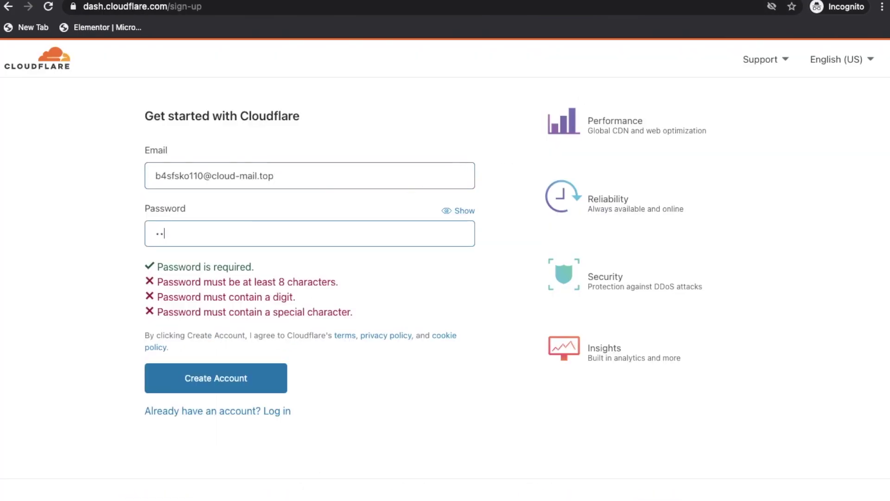
text(123)
click(226, 379)
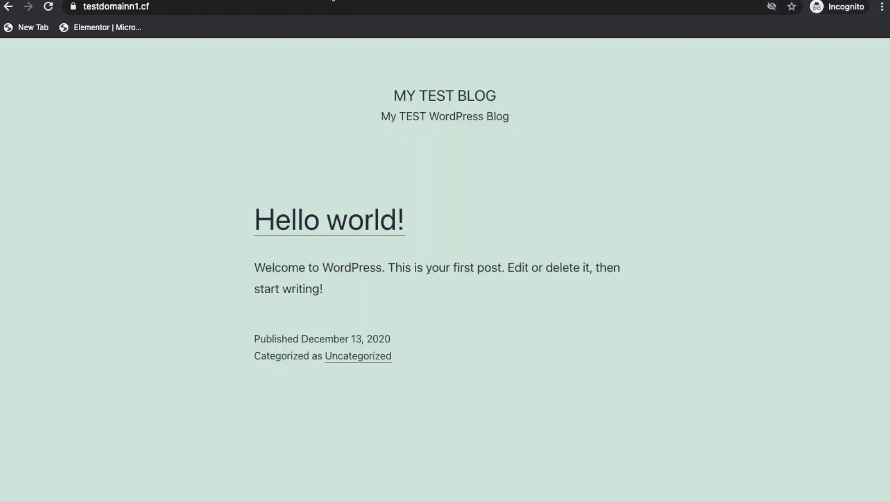
click(294, 10)
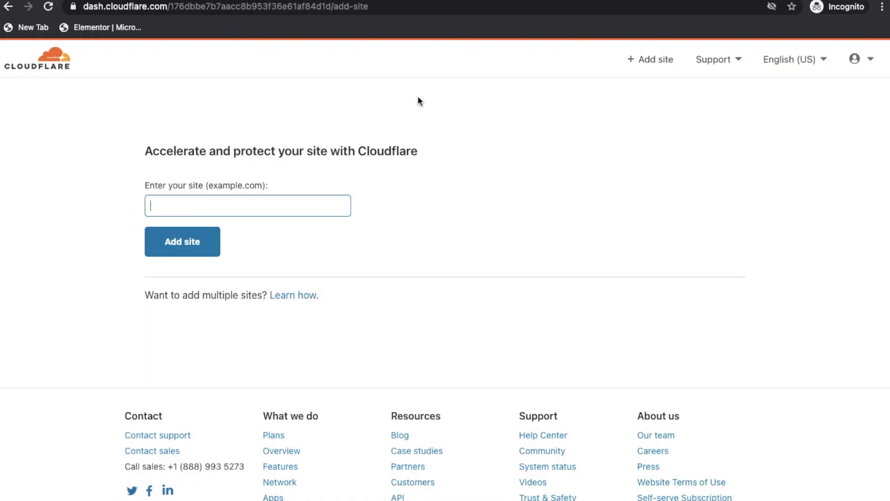
key(ctrl+v)
click(187, 241)
drag(182, 205, 150, 206)
key(BackSpace)
double_click(206, 206)
click(217, 206)
key(BackSpace)
click(187, 254)
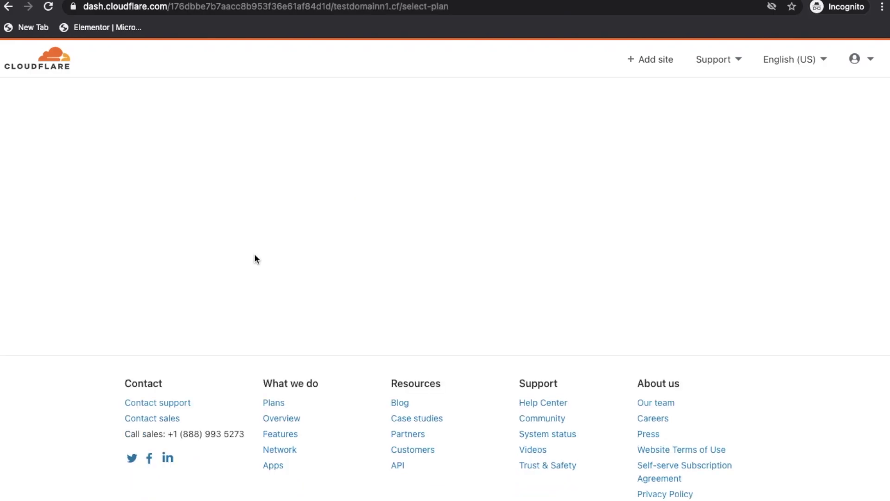
scroll(215, 280, down, 8)
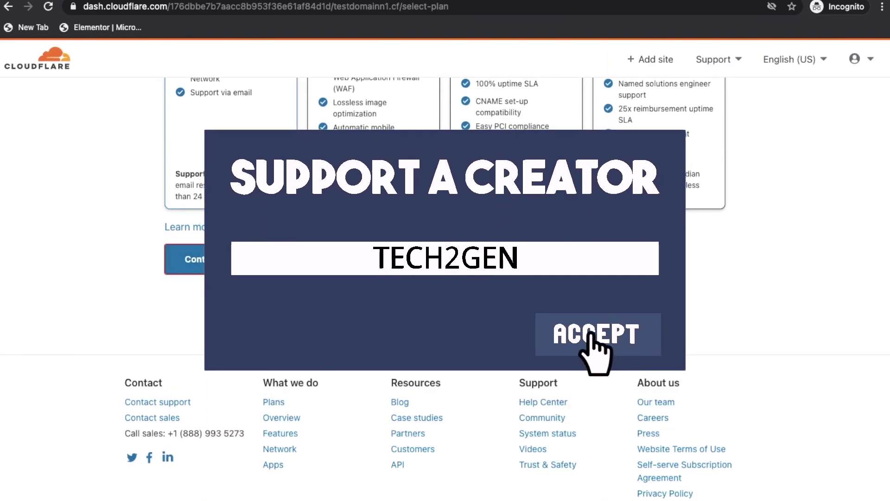
click(204, 259)
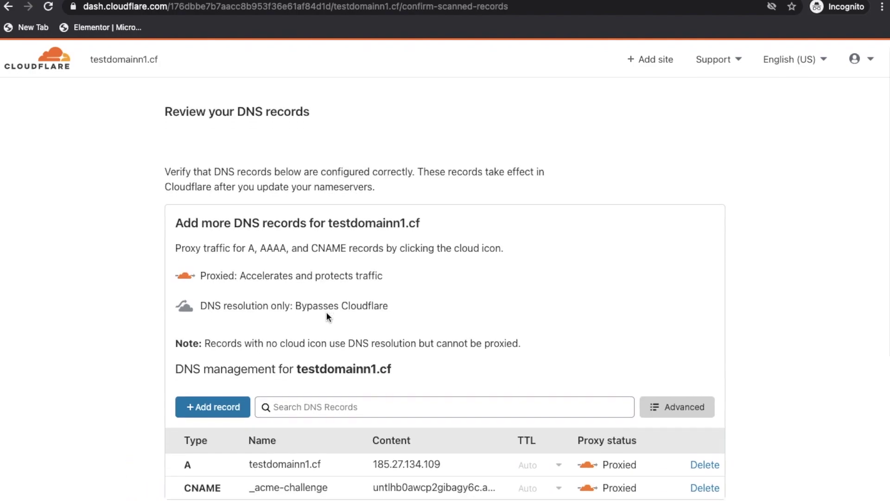
Accept the scanned A and CNAME records for testdomainn1.cf and review the nameserver instructions
scroll(327, 317, down, 3)
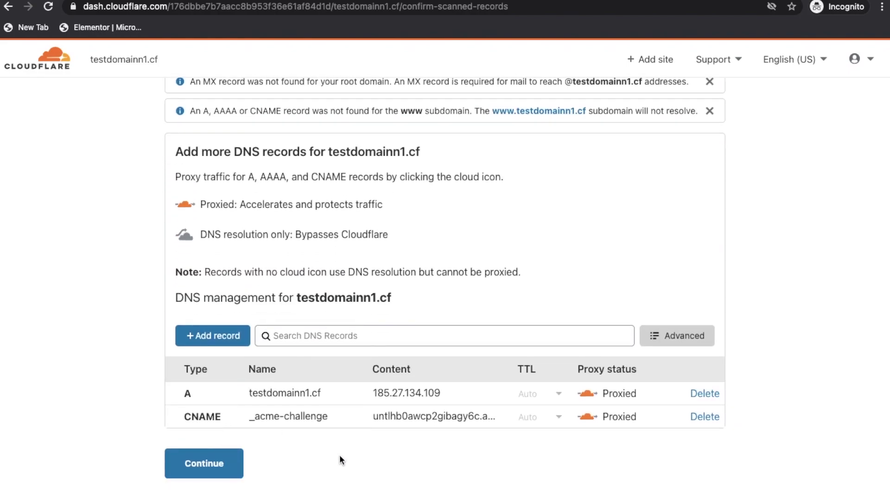
scroll(296, 494, up, 2)
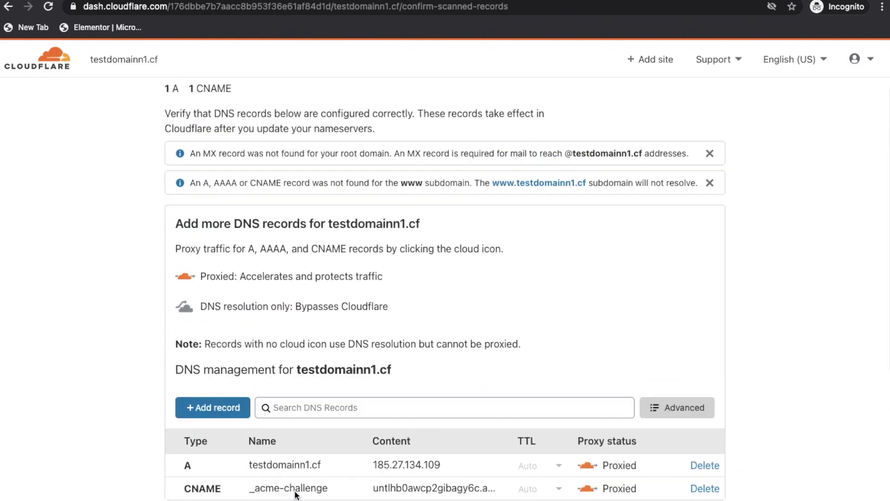
scroll(296, 494, down, 1)
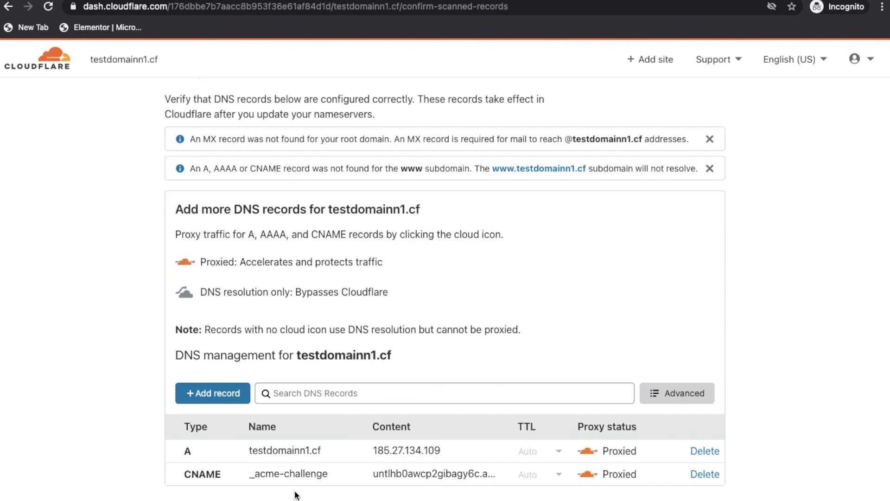
scroll(295, 495, down, 1)
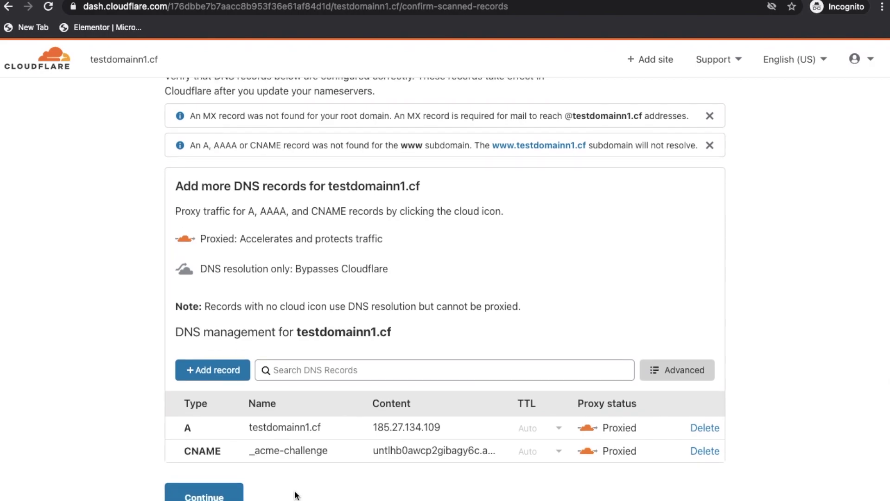
scroll(248, 423, down, 1)
click(214, 490)
scroll(206, 486, down, 5)
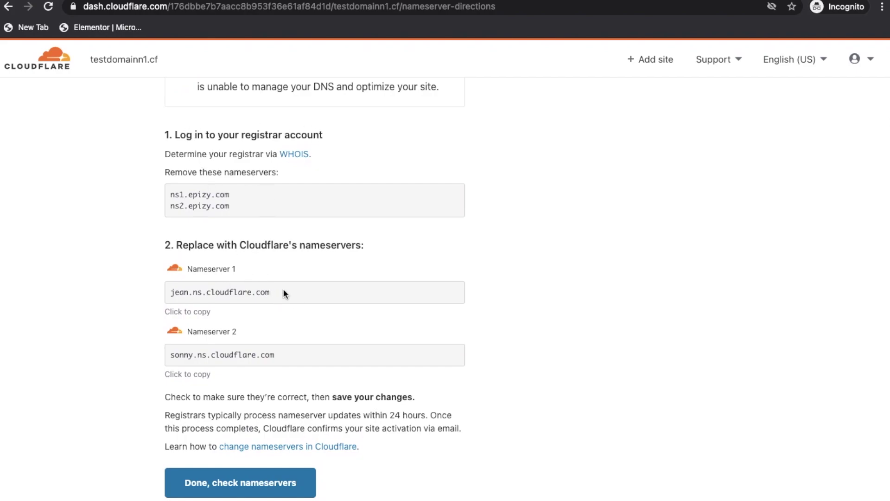
scroll(642, 323, up, 1)
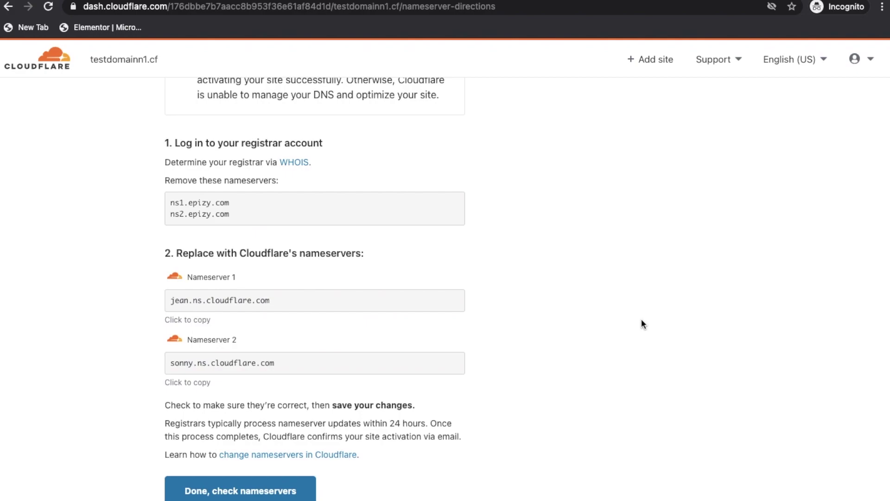
click(161, 0)
In Freenom's nameserver settings for testdomainn1.cf, set nameserver 1 to jean.ns.cloudflare.com
click(298, 174)
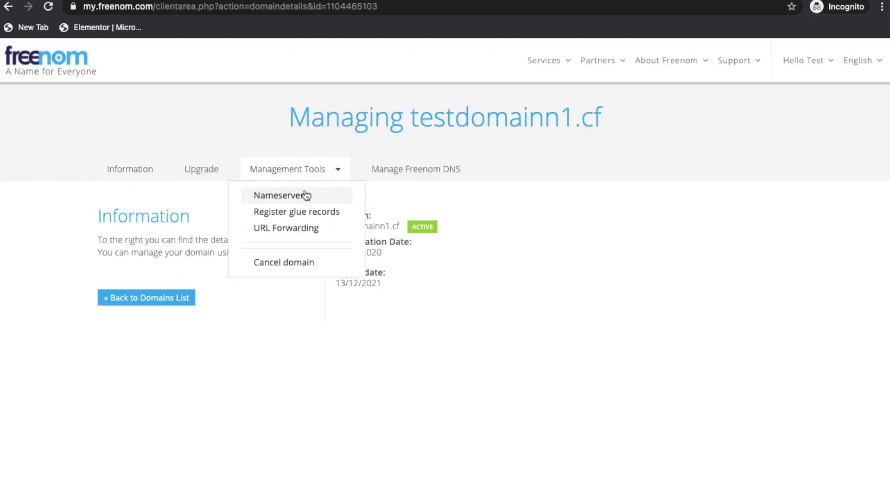
click(307, 194)
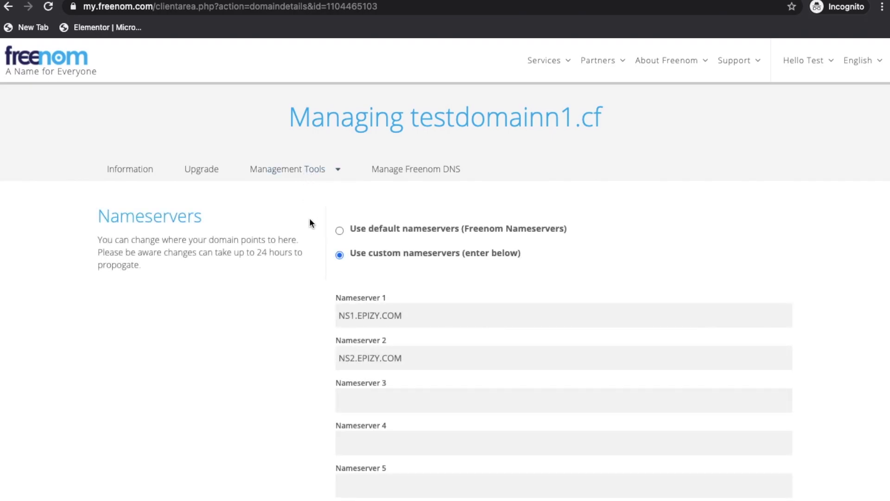
scroll(312, 227, down, 2)
key(ctrl+Tab)
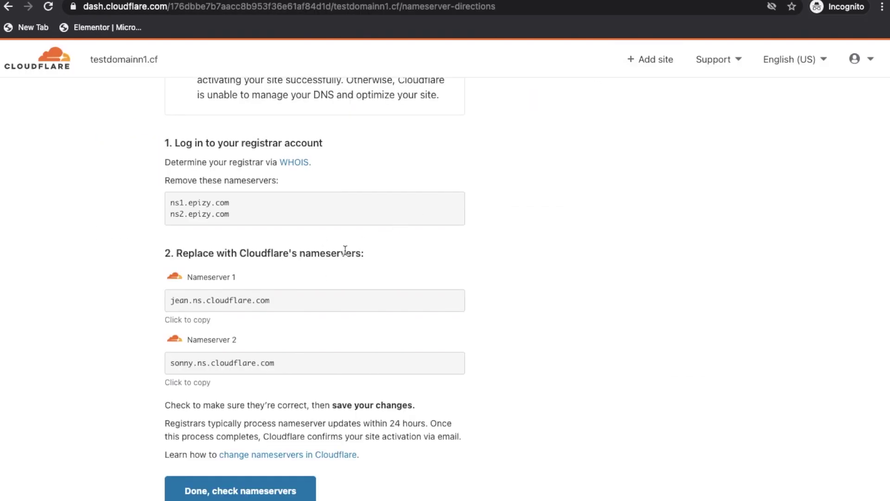
click(305, 299)
key(ctrl+c)
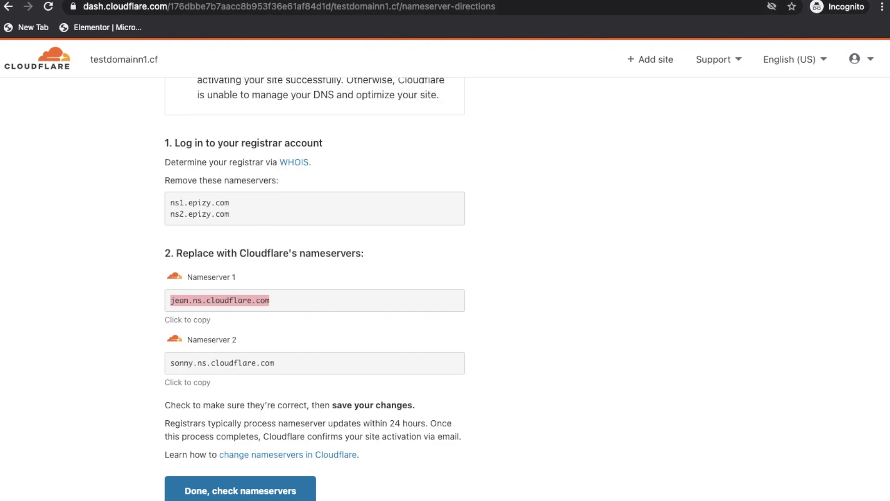
key(ctrl+Tab)
Set nameserver 2 to sonny.ns.cloudflare.com and save the nameserver change
key(ctrl+Tab)
triple_click(415, 218)
key(ctrl+v)
key(ctrl+Tab)
click(332, 366)
key(ctrl+c)
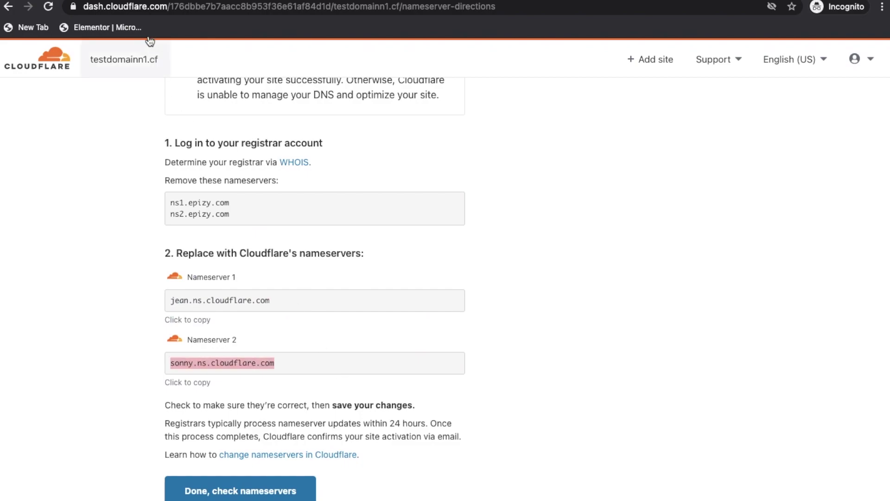
click(106, 0)
triple_click(382, 260)
key(ctrl+v)
click(379, 429)
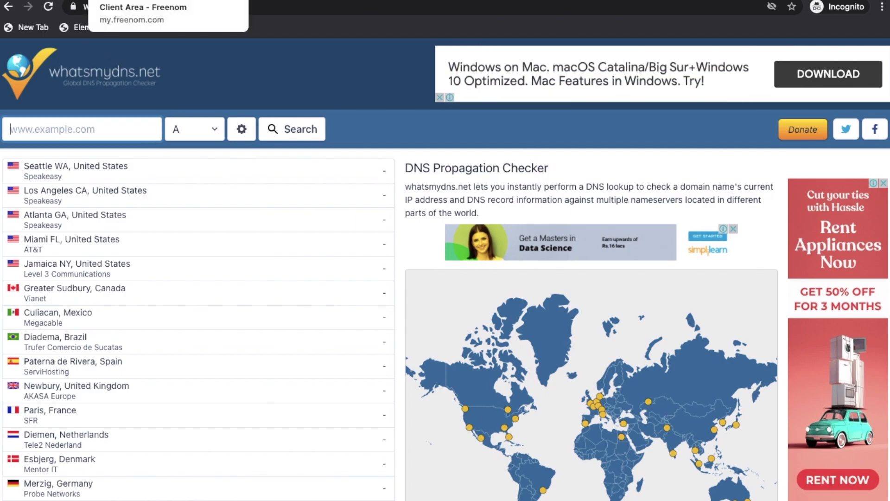
Copy testdomainn1.cf from the Freenom page and look it up on whatsmydns.net
click(195, 2)
drag(336, 264, 400, 264)
key(super+c)
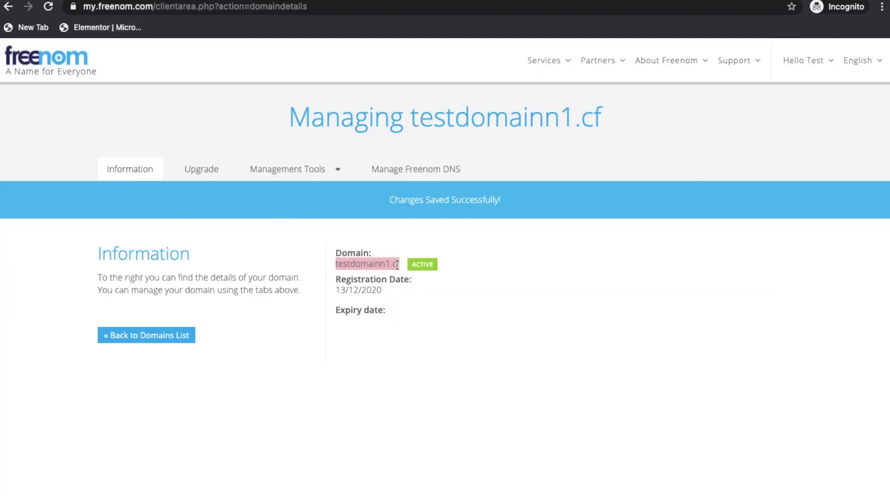
click(297, 2)
click(135, 124)
key(super+v)
click(285, 124)
scroll(402, 124, down, 5)
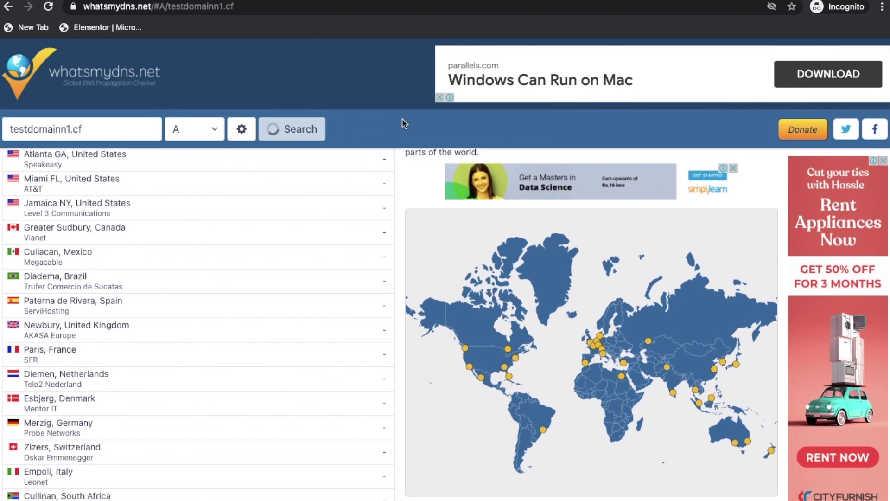
Rerun the lookup for NS records, with Adelaide already returning jean/sonny.ns.cloudflare.com
click(218, 129)
click(199, 196)
click(309, 133)
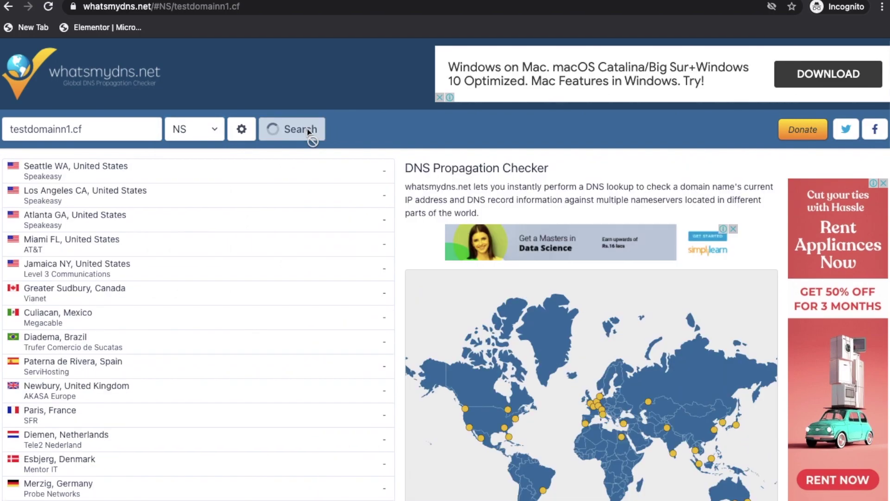
scroll(324, 186, down, 5)
scroll(325, 182, down, 6)
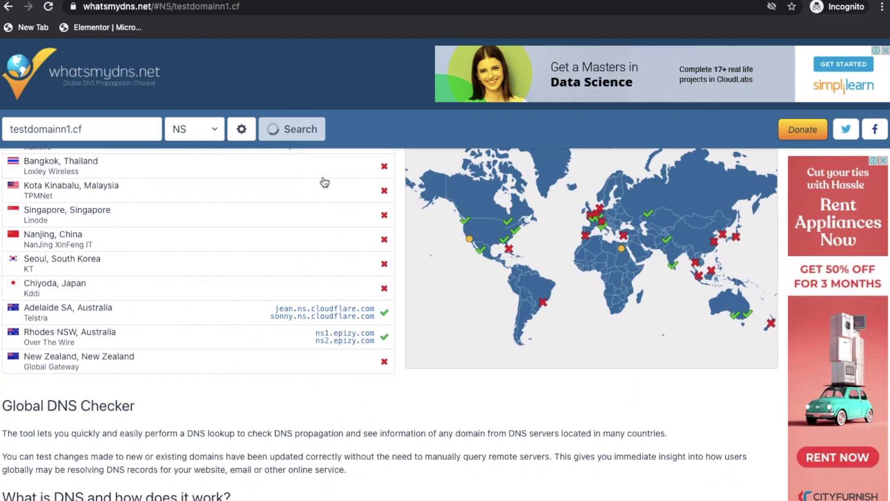
scroll(324, 182, up, 10)
key(ctrl+shift+Tab)
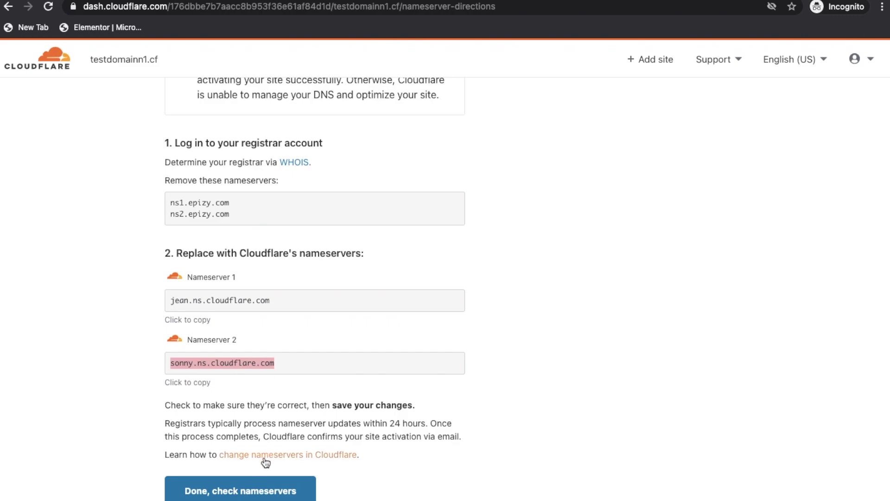
Confirm the nameservers were changed and enable Automatic HTTPS Rewrites in the Quick Start Guide
click(247, 491)
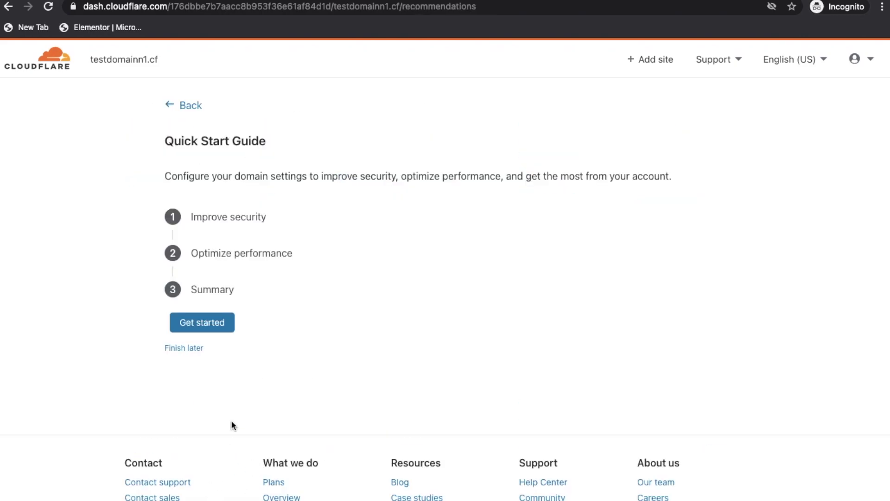
click(221, 325)
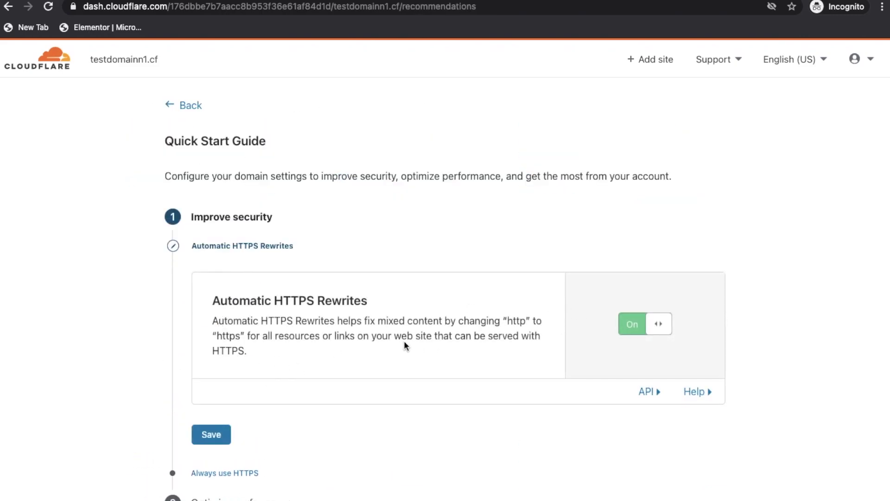
scroll(404, 343, down, 2)
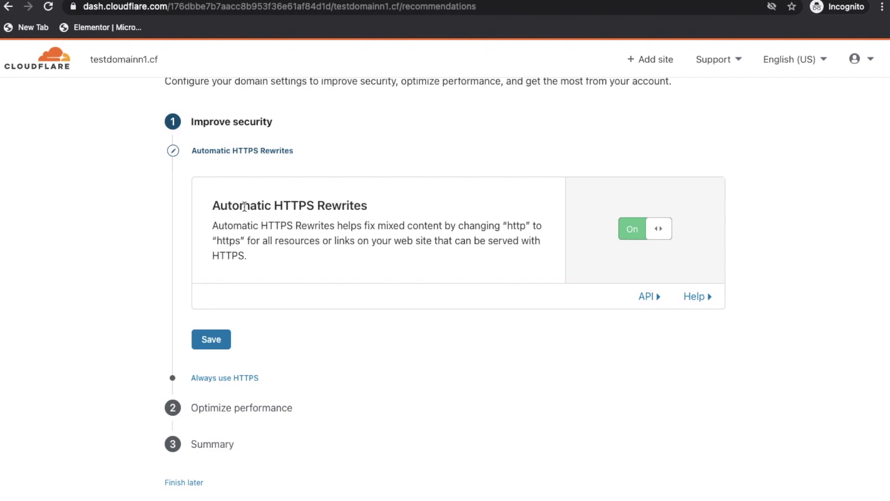
click(211, 341)
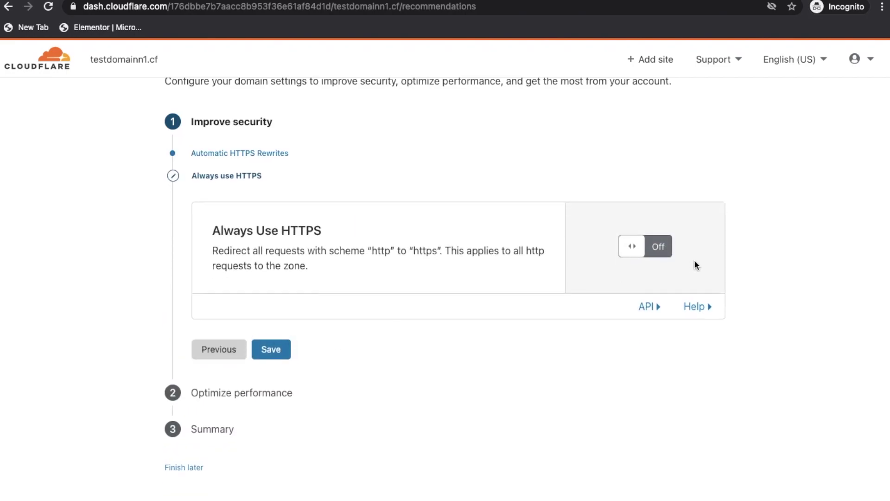
Turn on Always Use HTTPS, Auto Minify for JavaScript, CSS and HTML, and Brotli, then finish
click(657, 246)
click(278, 350)
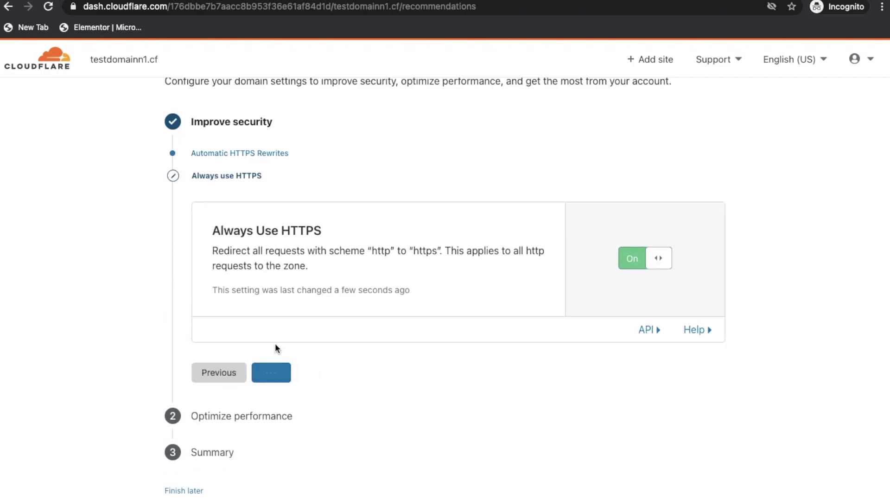
click(621, 251)
click(621, 266)
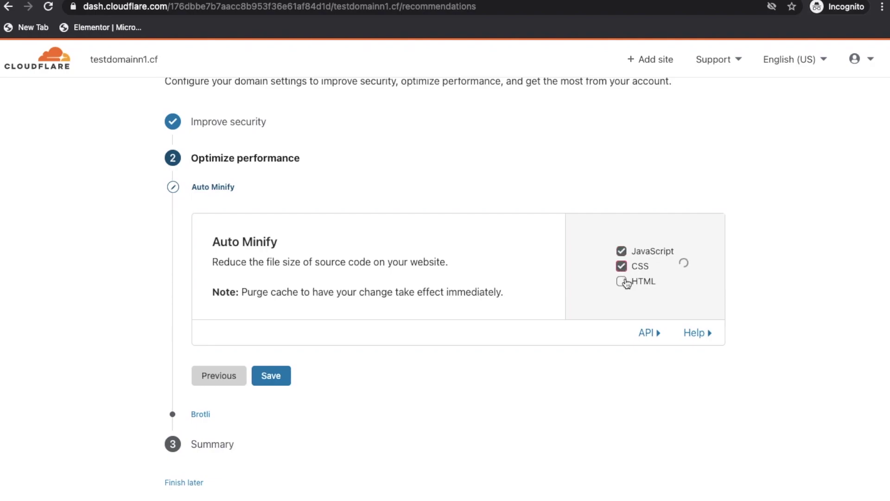
click(622, 293)
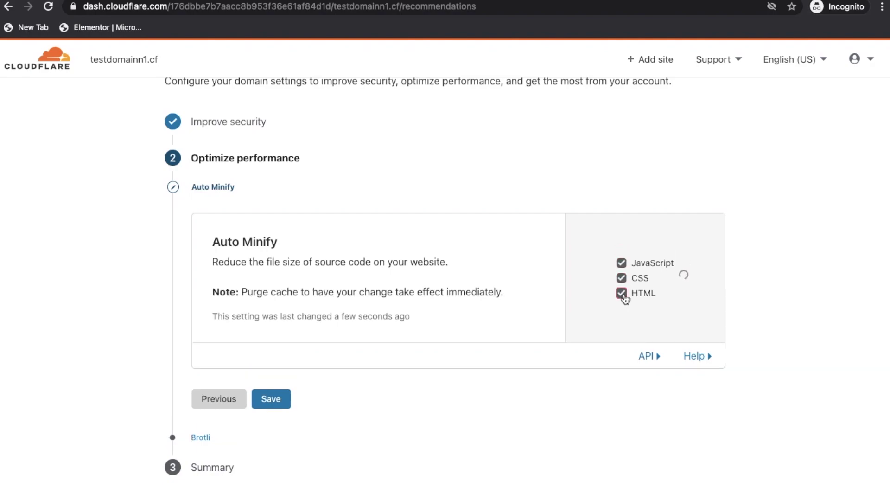
click(281, 405)
click(282, 397)
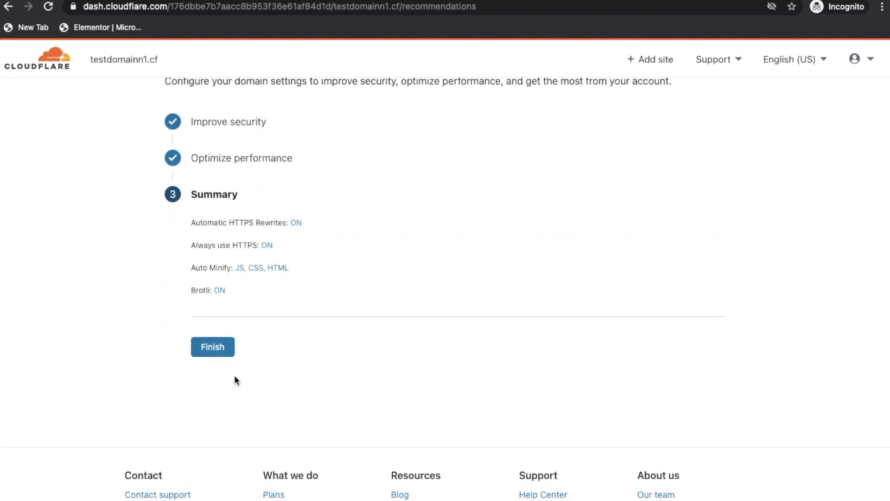
click(214, 346)
Queue an immediate nameserver re-check for testdomainn1.cf
scroll(215, 348, down, 5)
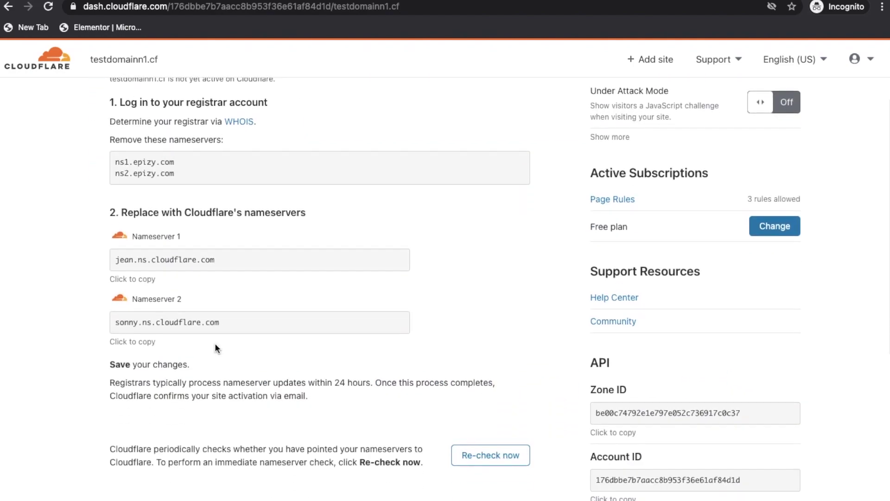
scroll(370, 261, up, 2)
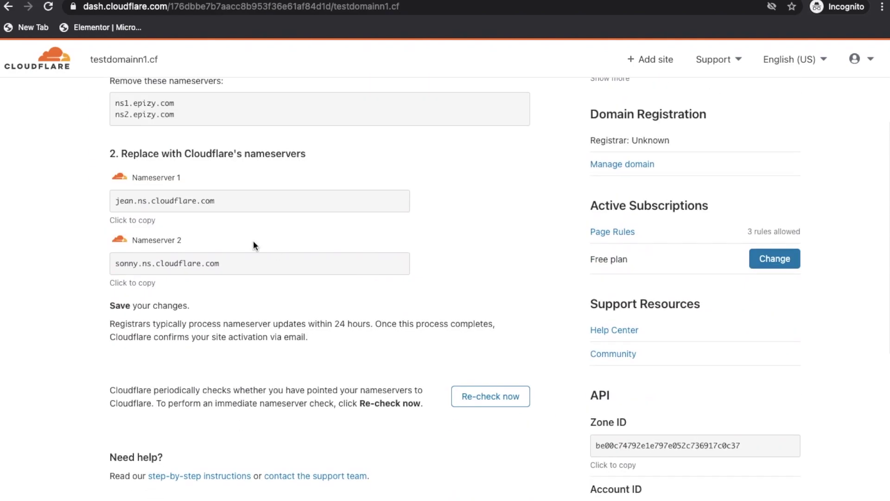
click(495, 395)
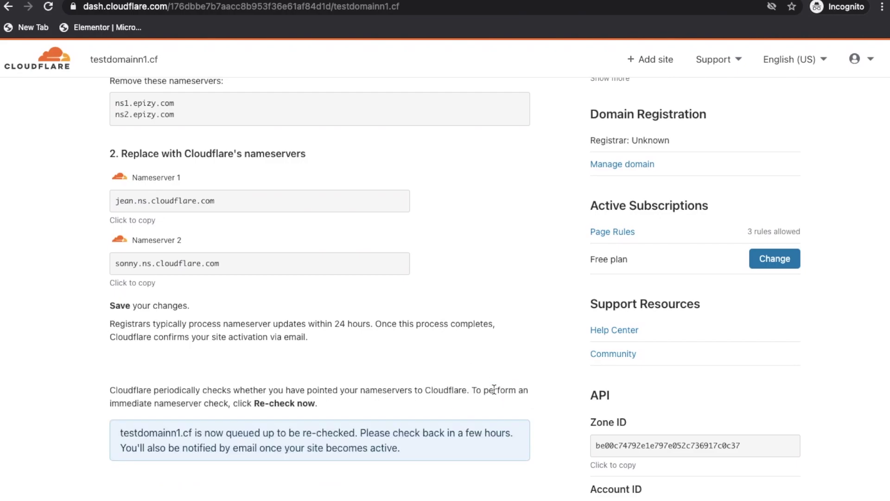
scroll(496, 338, down, 2)
drag(122, 370, 362, 369)
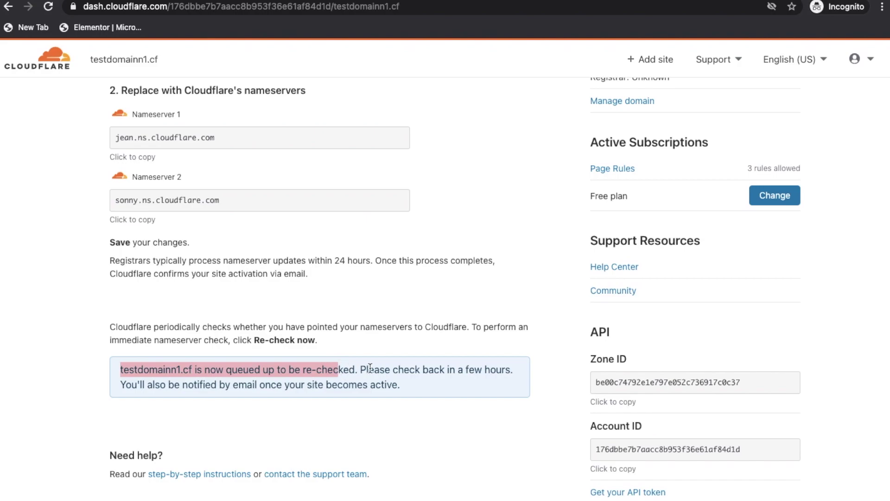
click(361, 367)
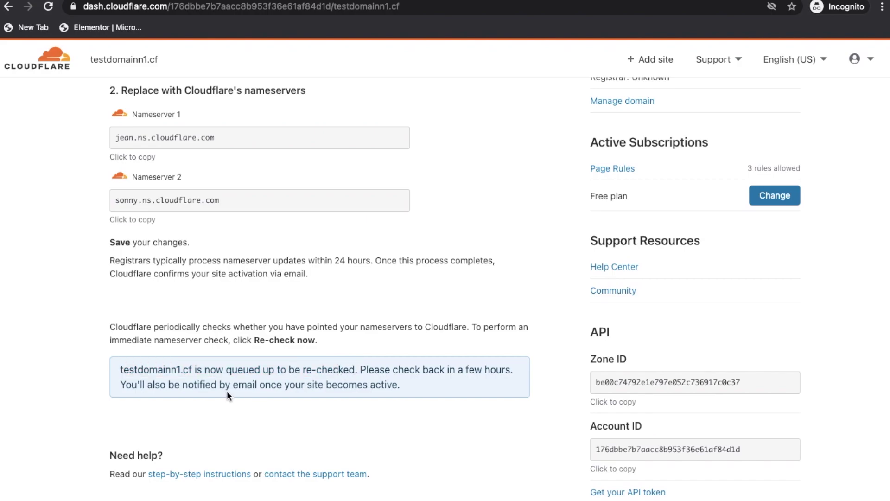
scroll(228, 393, up, 2)
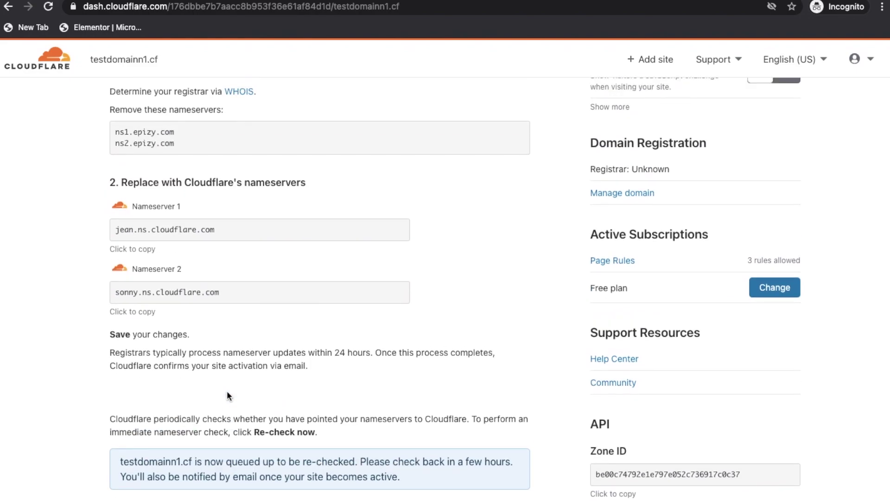
scroll(227, 395, up, 1)
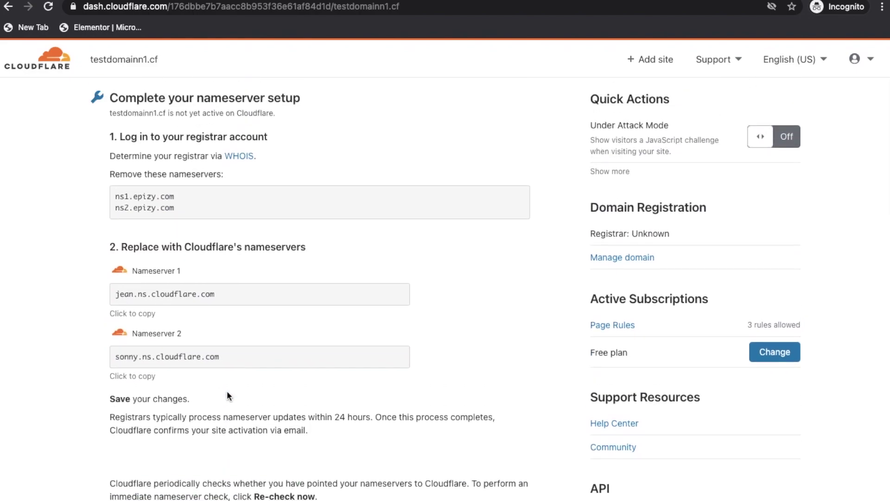
Read the Cloudflare Free Plan email in the Temp Mail inbox
key(ctrl+Tab)
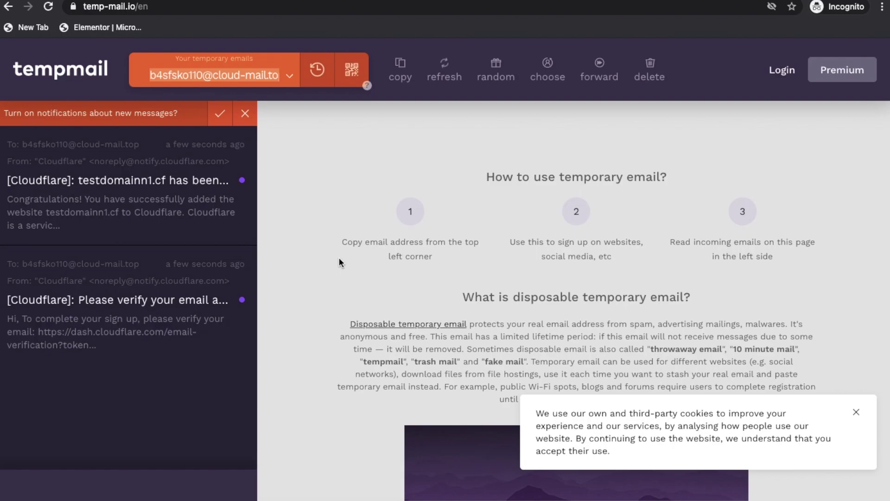
click(253, 206)
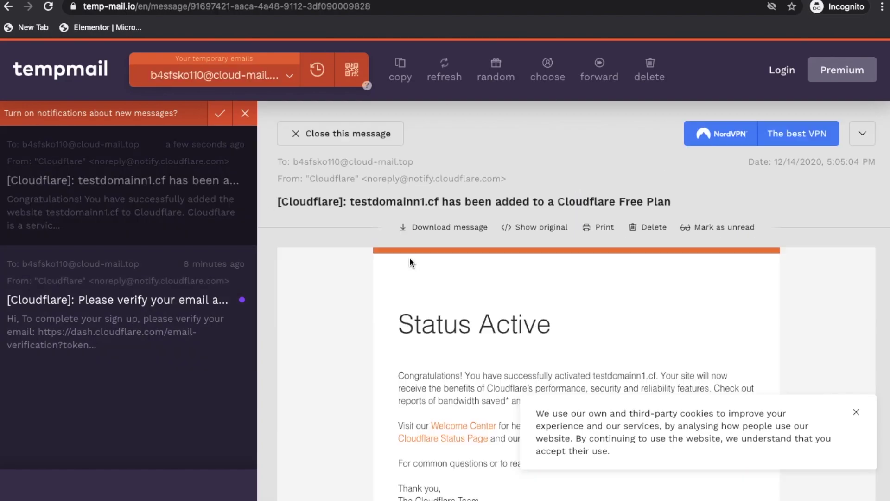
scroll(402, 264, down, 2)
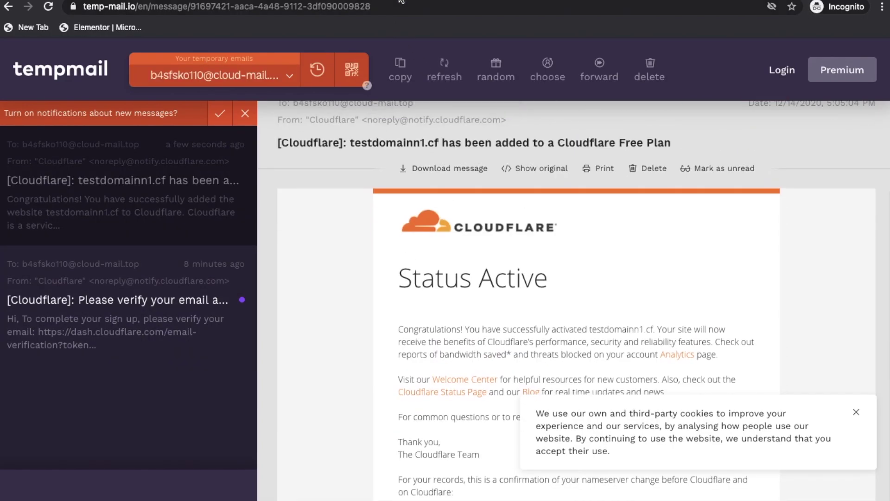
key(ctrl+Tab)
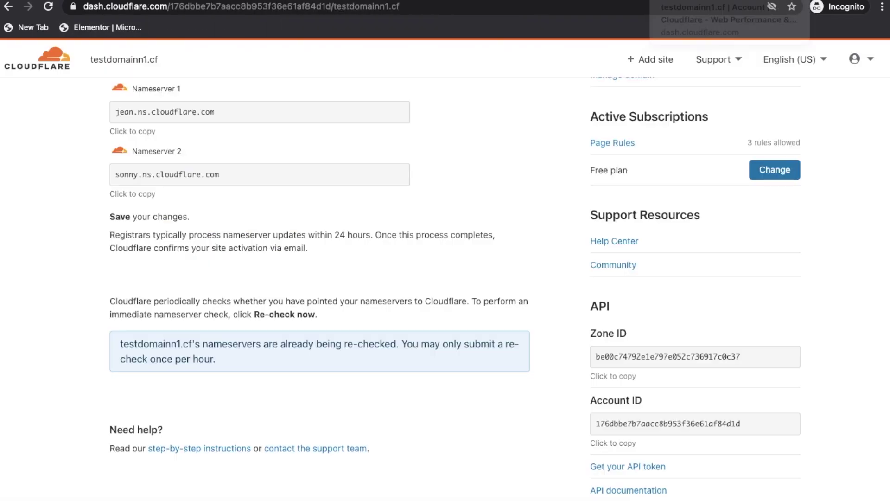
Reload Cloudflare to confirm 'Cloudflare is now protecting your site', then open the testdomainn1.cf blog
key(ctrl+Tab)
click(48, 9)
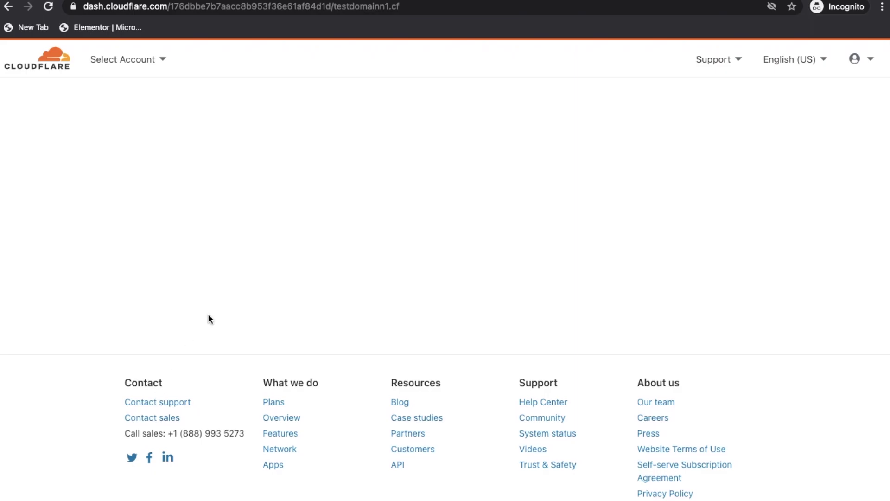
drag(200, 186, 403, 200)
click(402, 197)
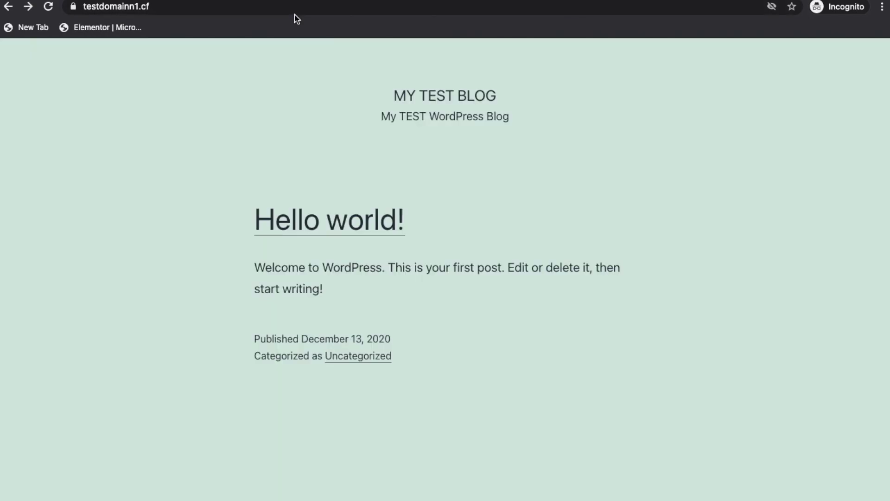
click(304, 6)
Open testdomainn1.cf/wp-login.php and sign in with the admin username and password
click(304, 5)
text(/wp-login.php)
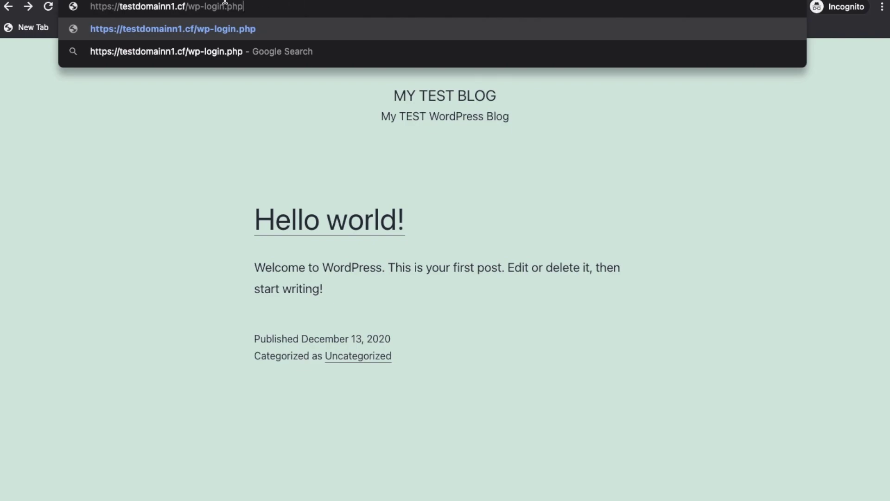
drag(189, 7, 264, 5)
key(Return)
text(admin)
key(Tab)
text(****)
click(503, 307)
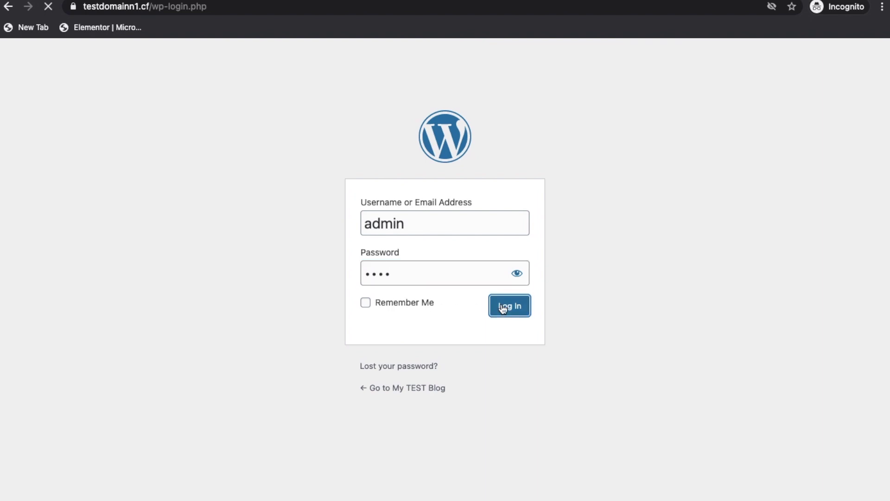